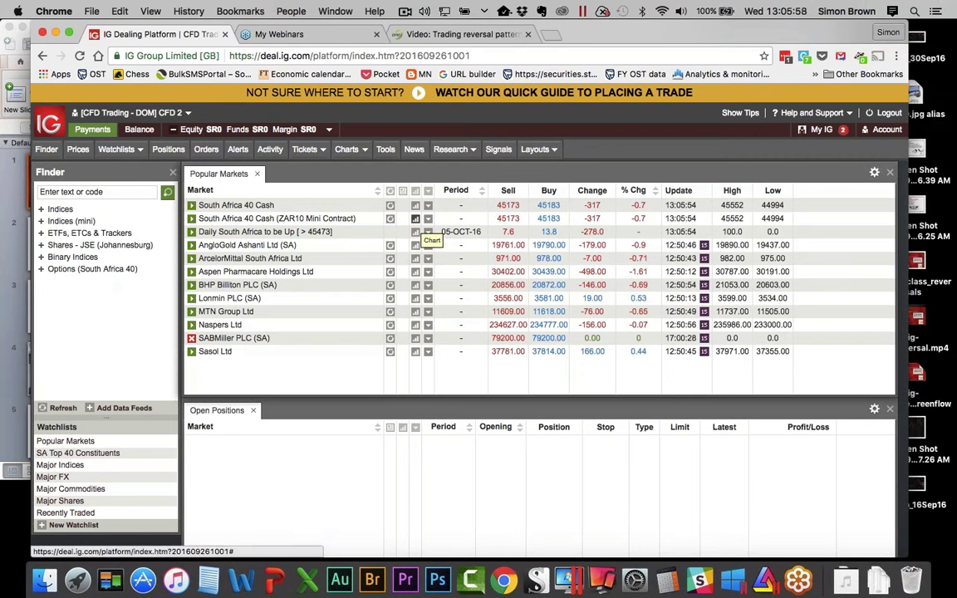
Open the chart for South Africa 40 Cash (ZAR10 Mini Contract) and move its window up so the whole chart fits on screen.
click(415, 219)
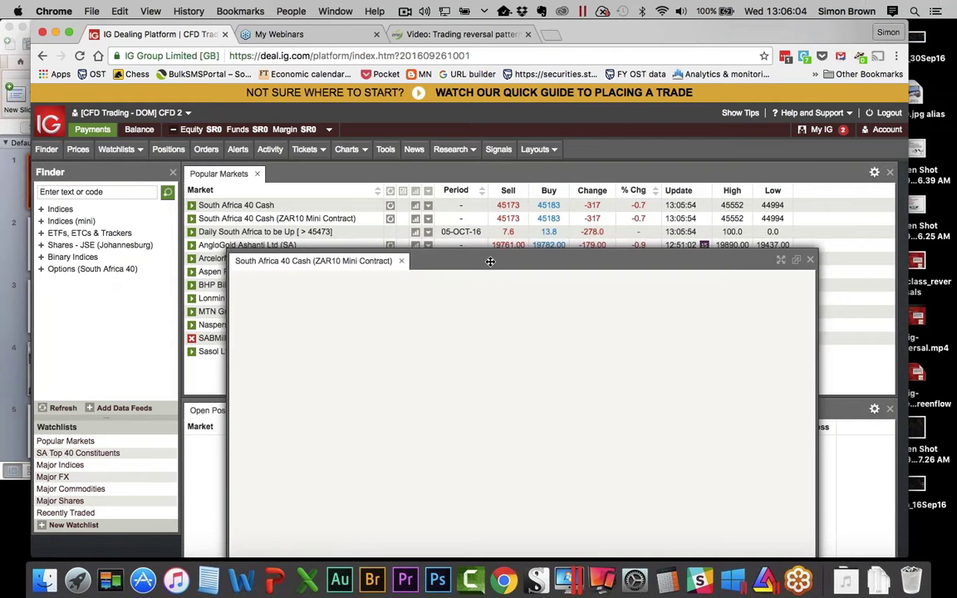
drag(490, 263, 487, 175)
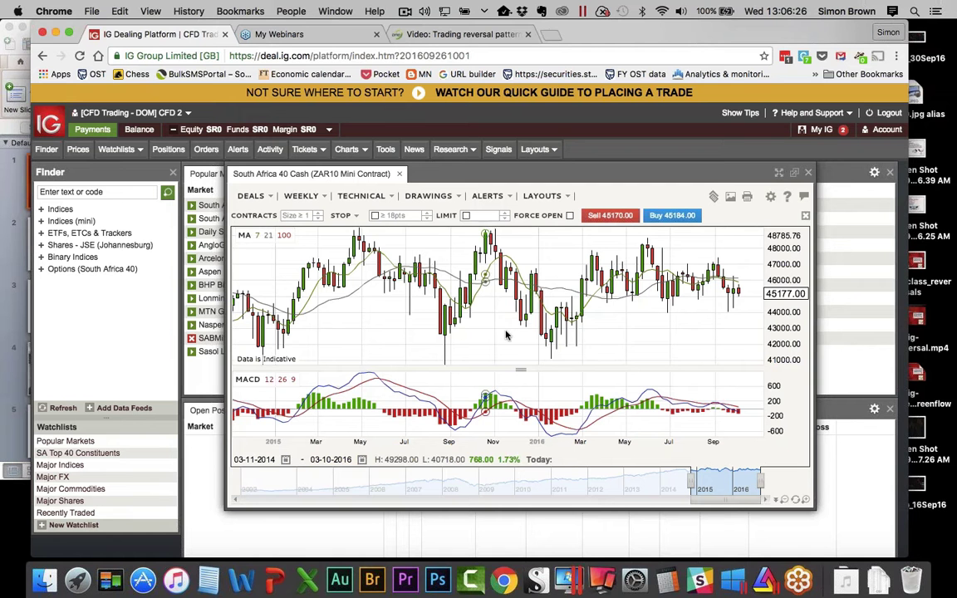
mouse_move(549, 349)
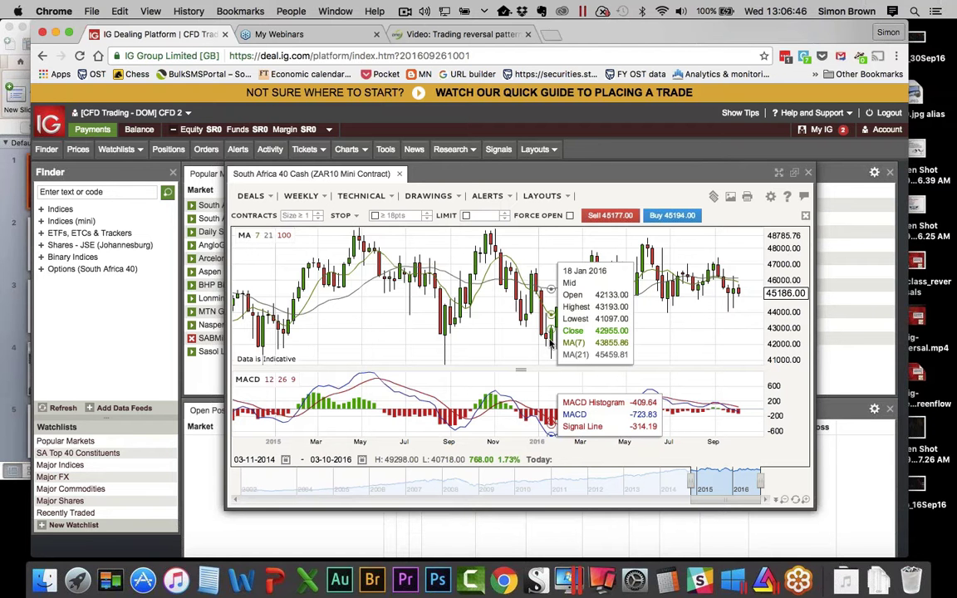
Remove the MACD indicator from the chart and add Exponential Moving Averages with the 100-period line switched off.
click(380, 196)
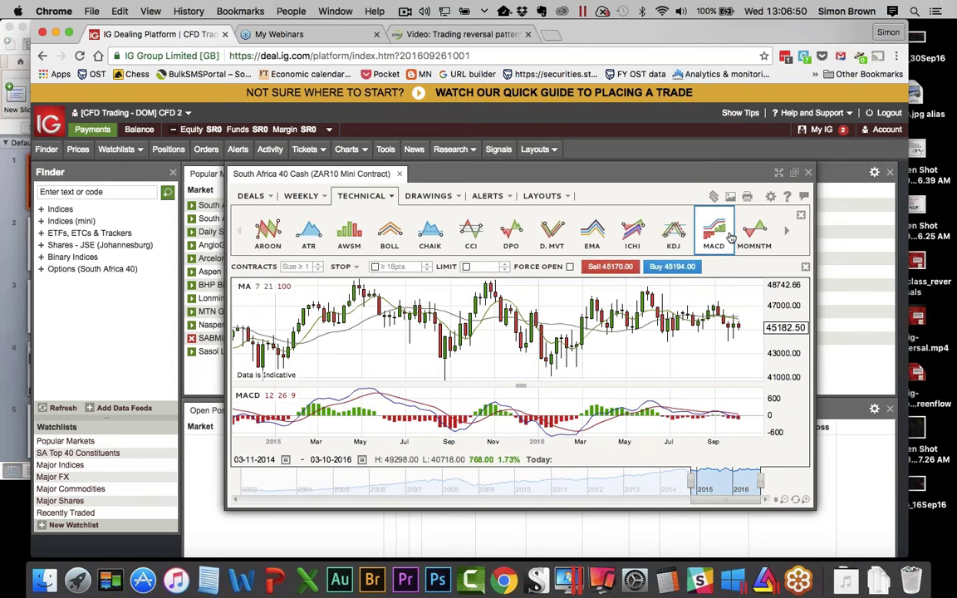
click(725, 238)
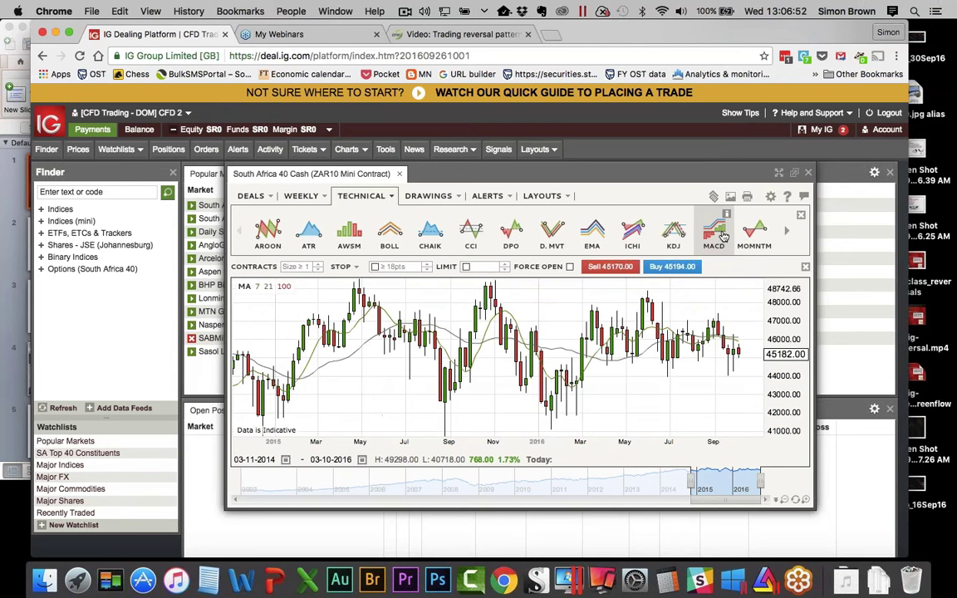
click(593, 241)
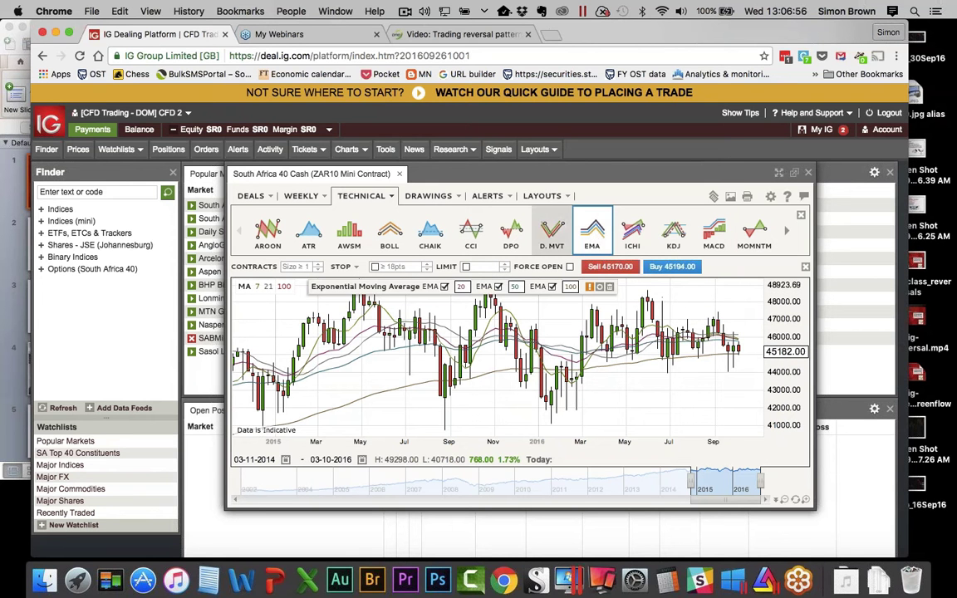
click(551, 286)
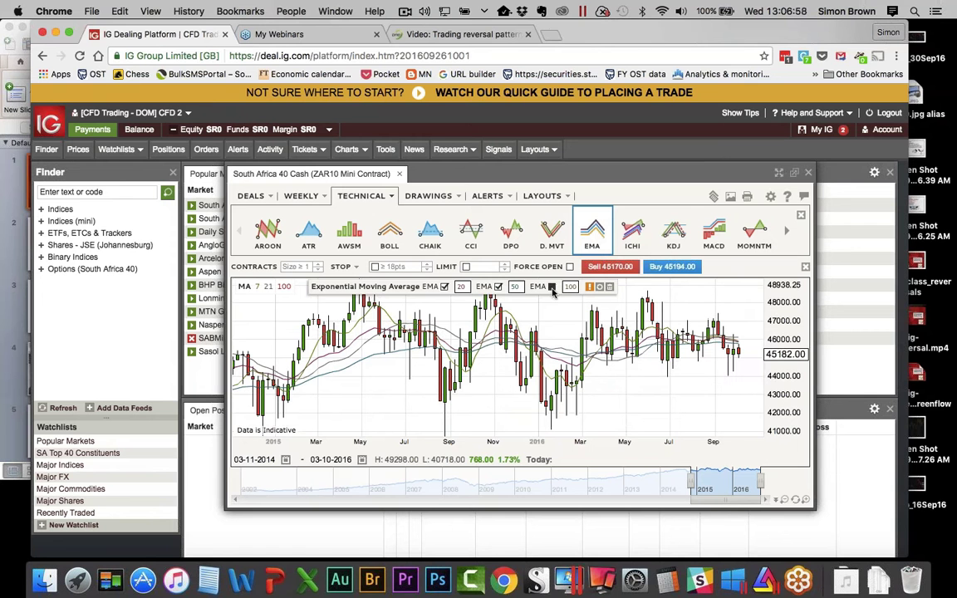
Set the periods of the two active Exponential Moving Averages to 7 and 21.
double_click(516, 287)
text(21)
double_click(460, 286)
text(7)
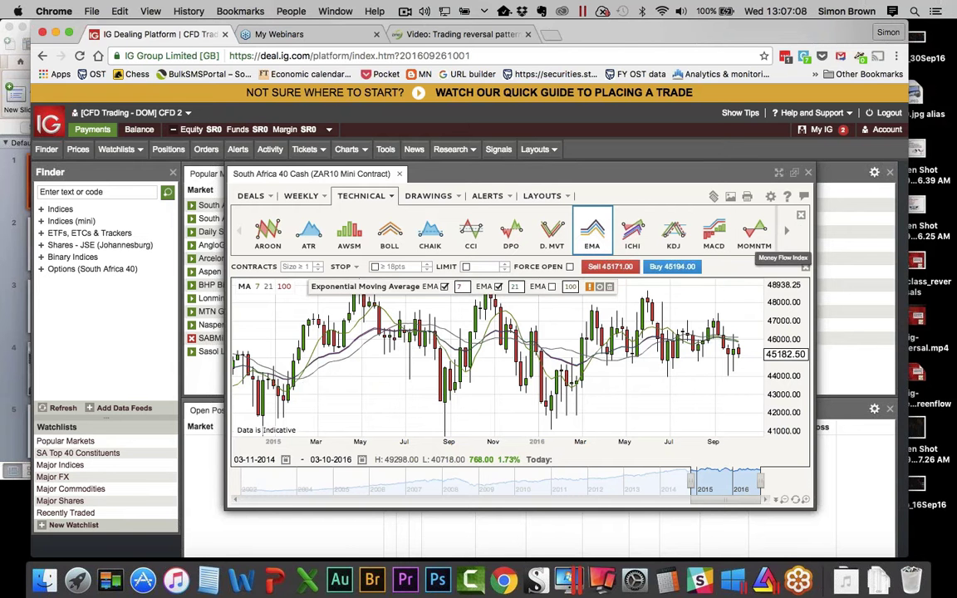
Remove the simple Moving Average indicator from the chart and close the list of technical indicators.
click(790, 233)
click(789, 235)
click(241, 229)
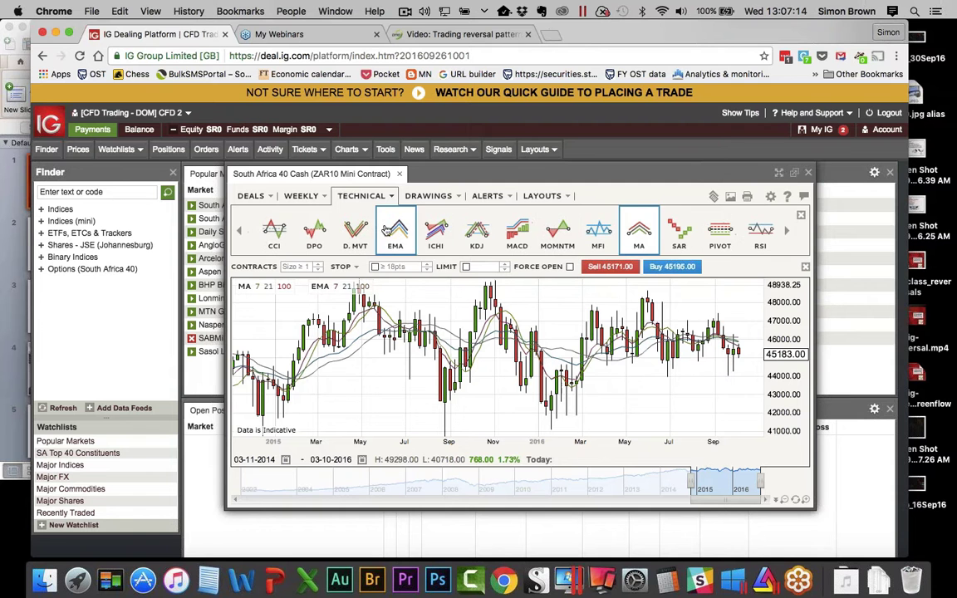
click(640, 233)
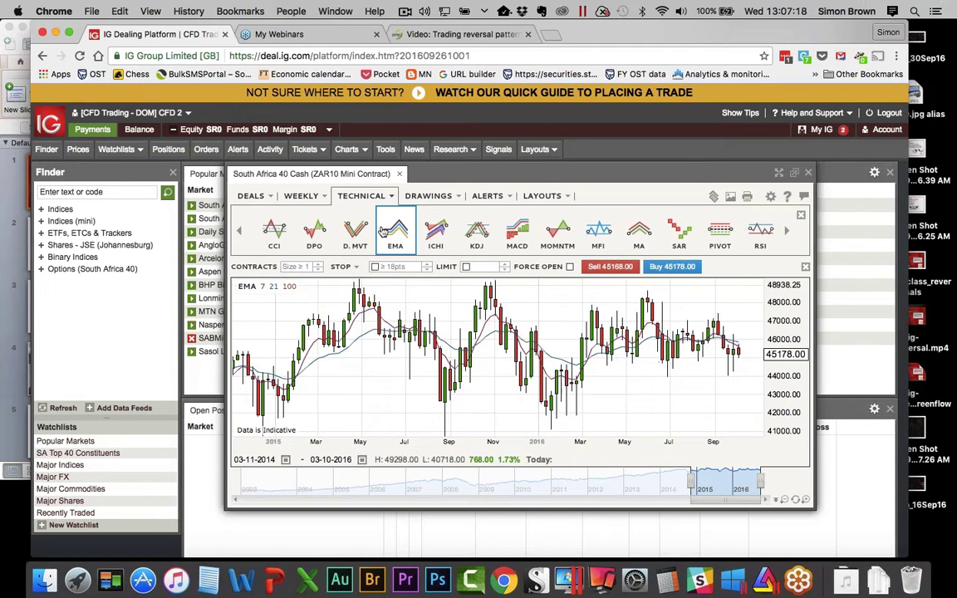
click(361, 196)
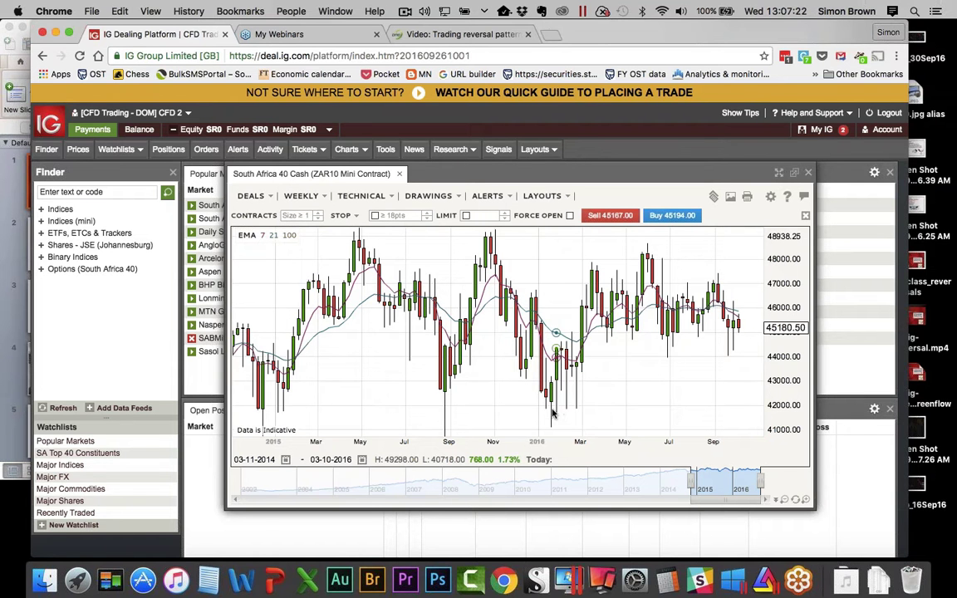
Check the swing lows against the EMAs on the weekly chart and switch the chart to the daily interval.
mouse_move(549, 413)
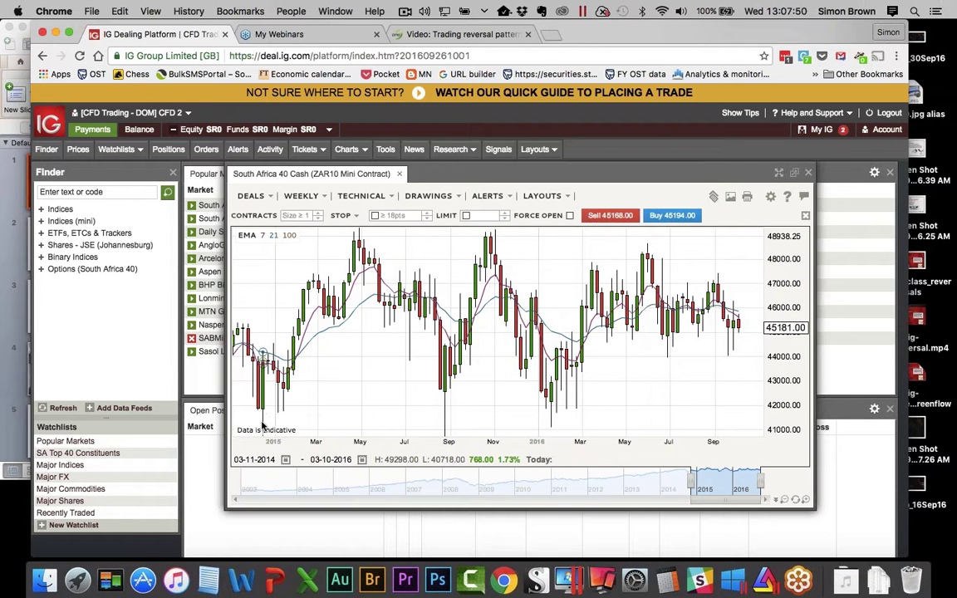
mouse_move(263, 419)
mouse_move(445, 417)
mouse_move(492, 420)
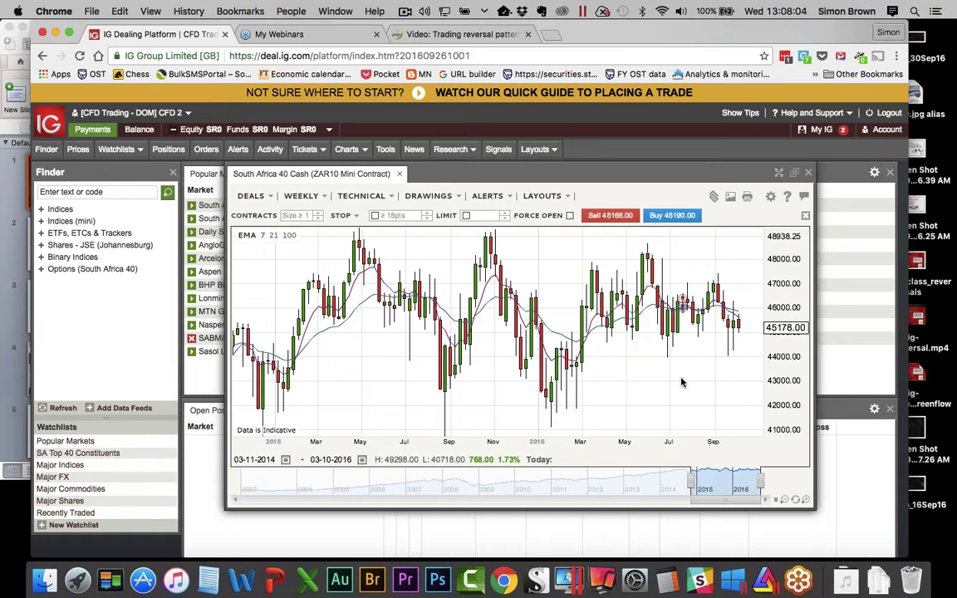
mouse_move(681, 381)
click(301, 195)
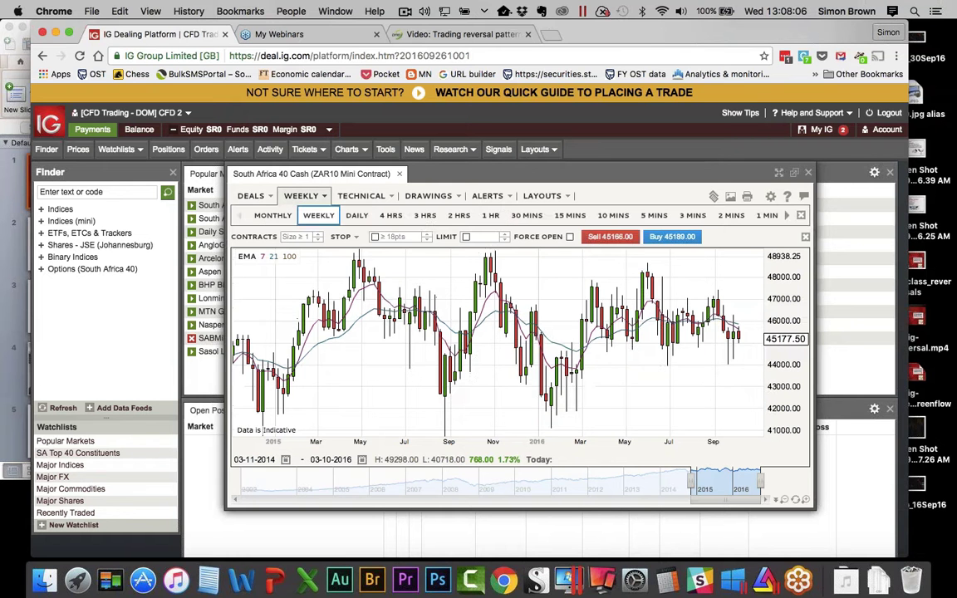
click(357, 216)
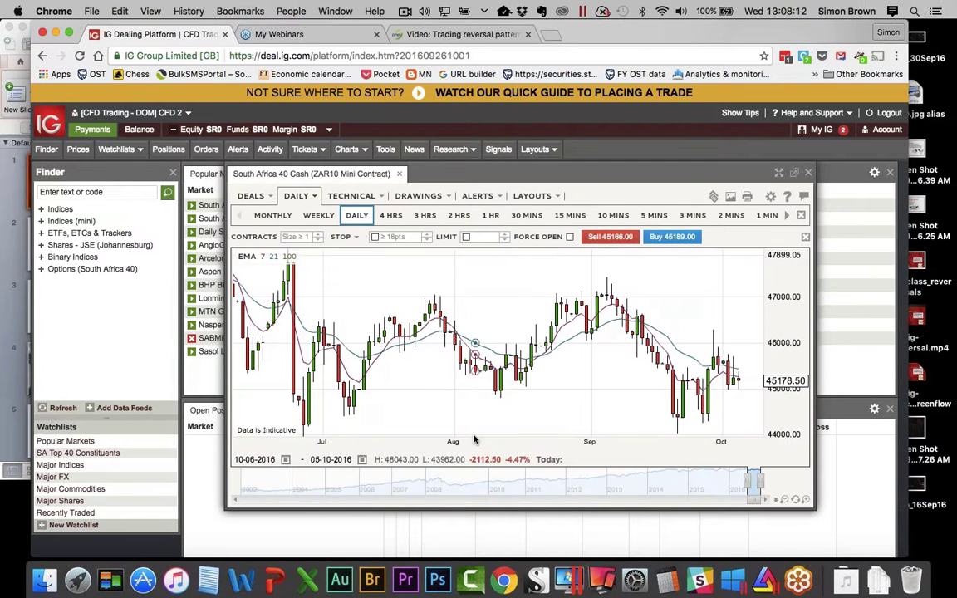
Examine the daily candles and the 7 and 21 EMA crossovers between July and September 2016.
mouse_move(474, 439)
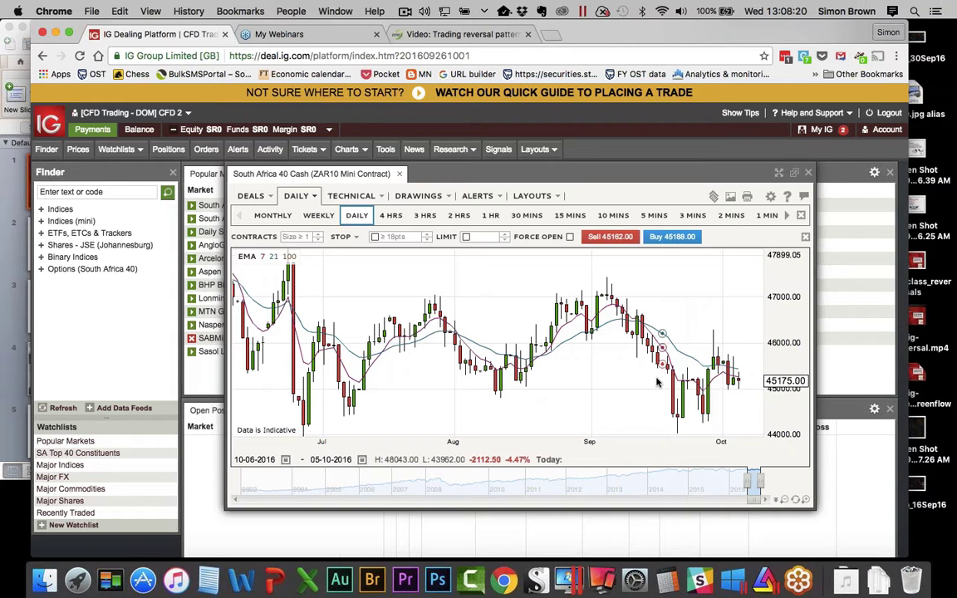
mouse_move(644, 368)
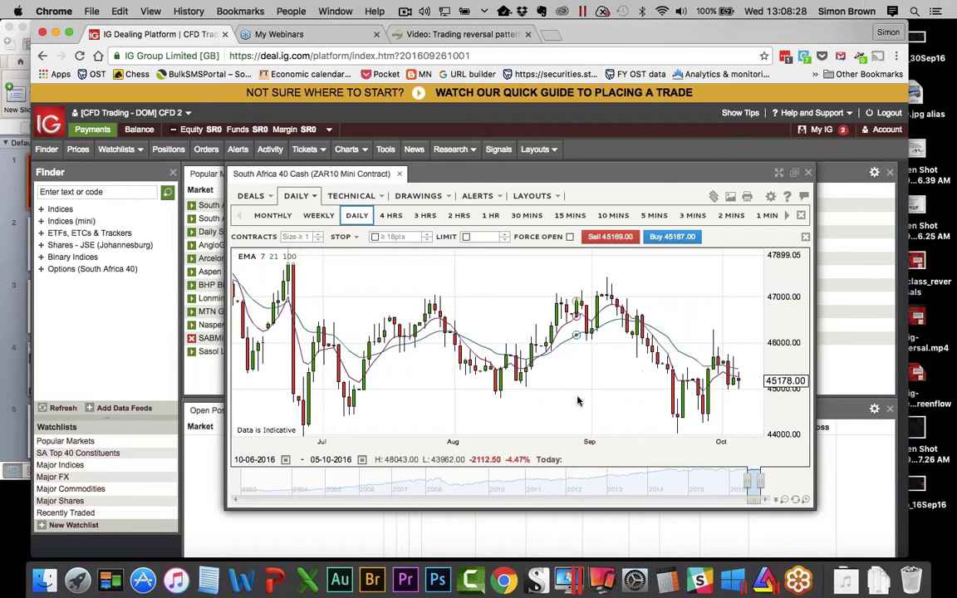
mouse_move(579, 400)
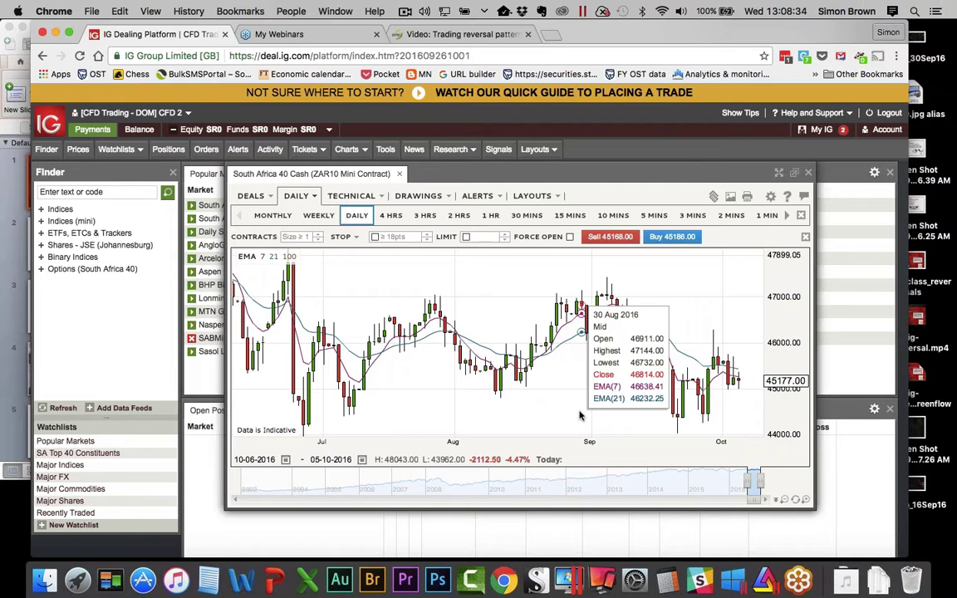
mouse_move(643, 396)
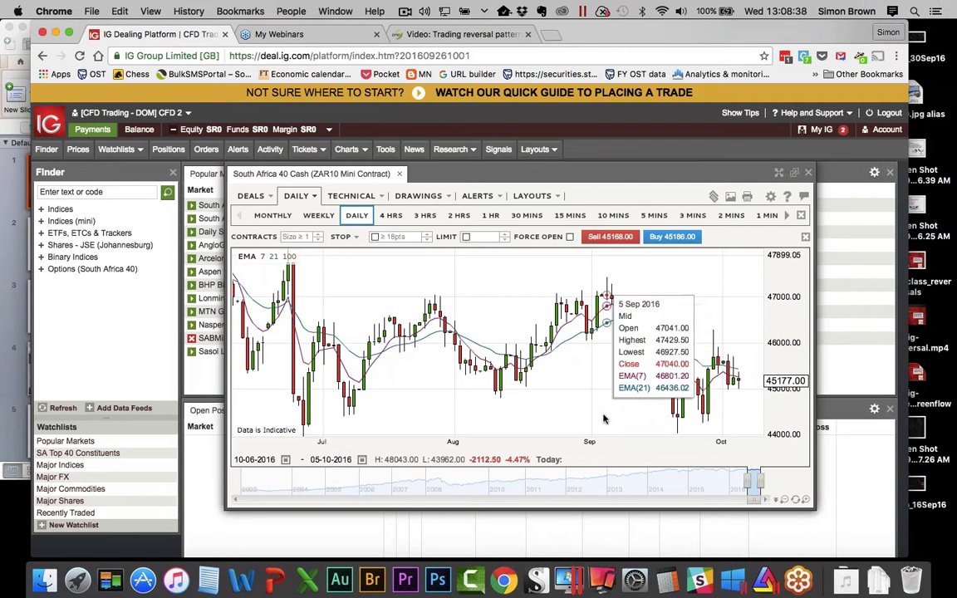
mouse_move(531, 417)
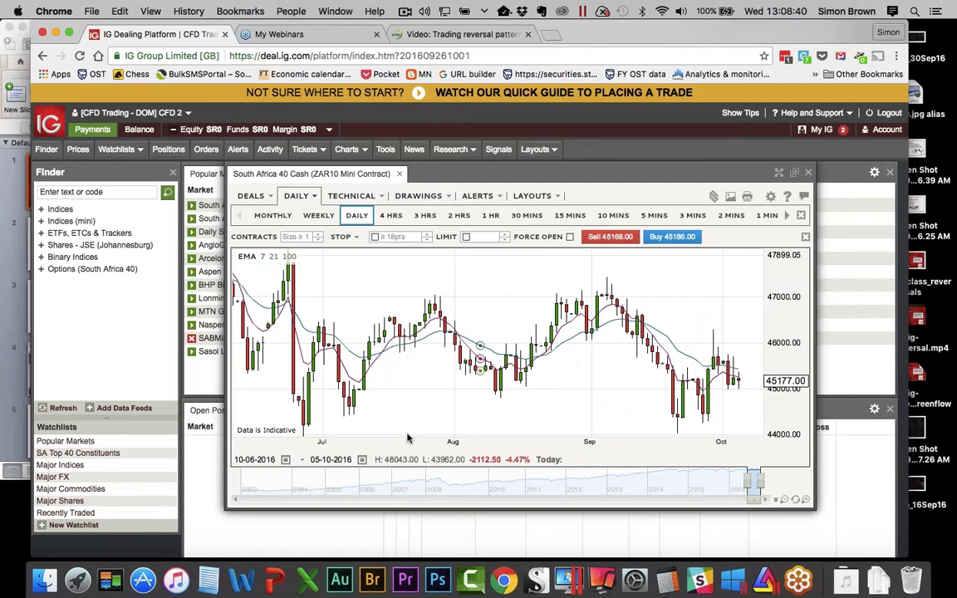
mouse_move(407, 438)
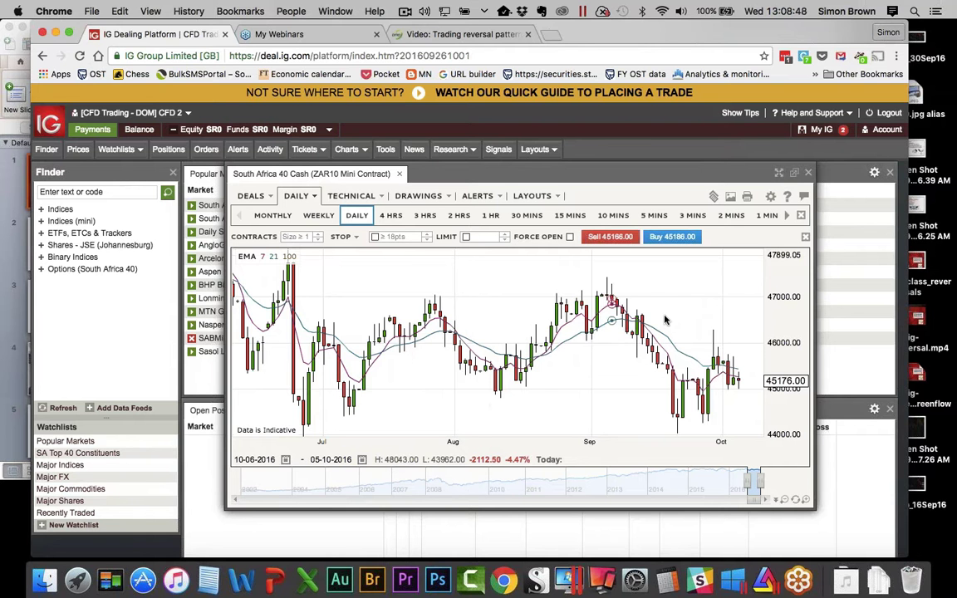
mouse_move(644, 320)
Narrow the daily chart to 01-08-2016 to 05-10-2016 and inspect the September candles against the two EMAs.
drag(749, 482, 754, 481)
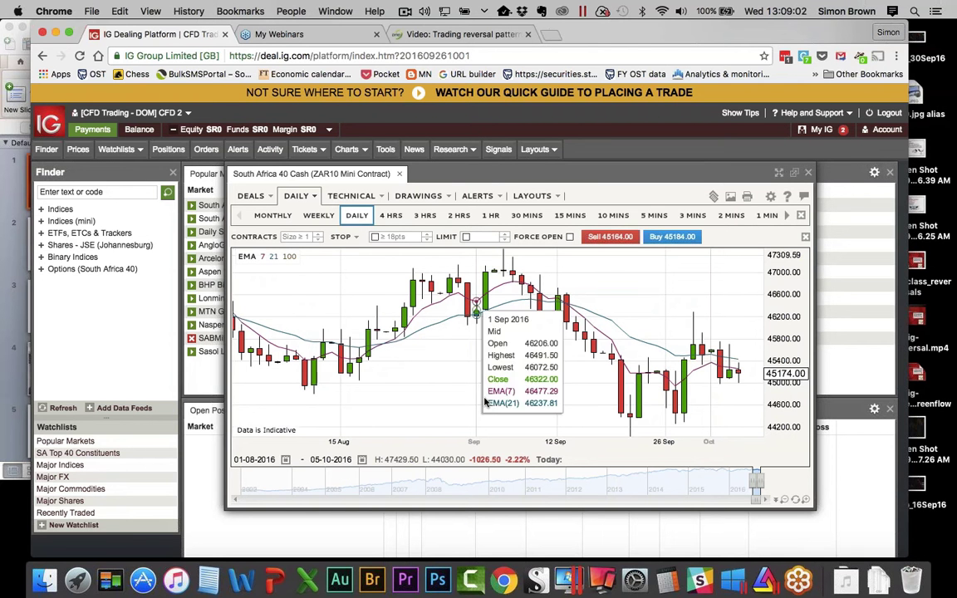
mouse_move(564, 374)
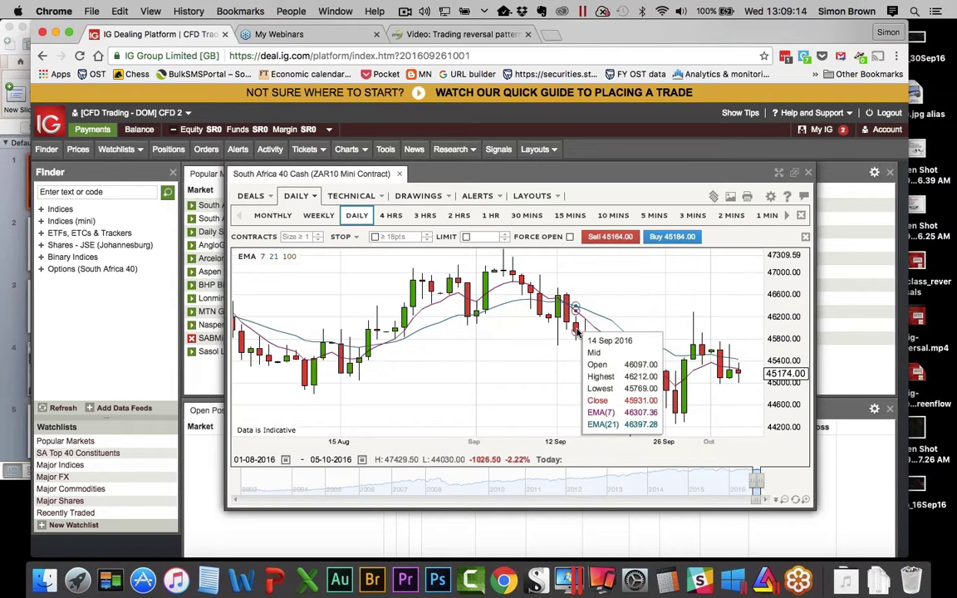
mouse_move(508, 400)
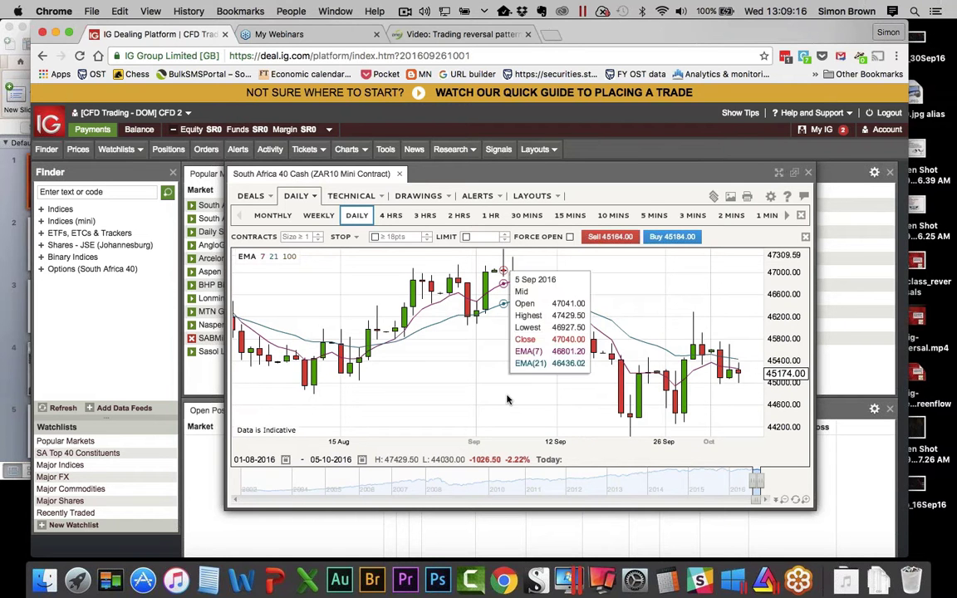
mouse_move(430, 425)
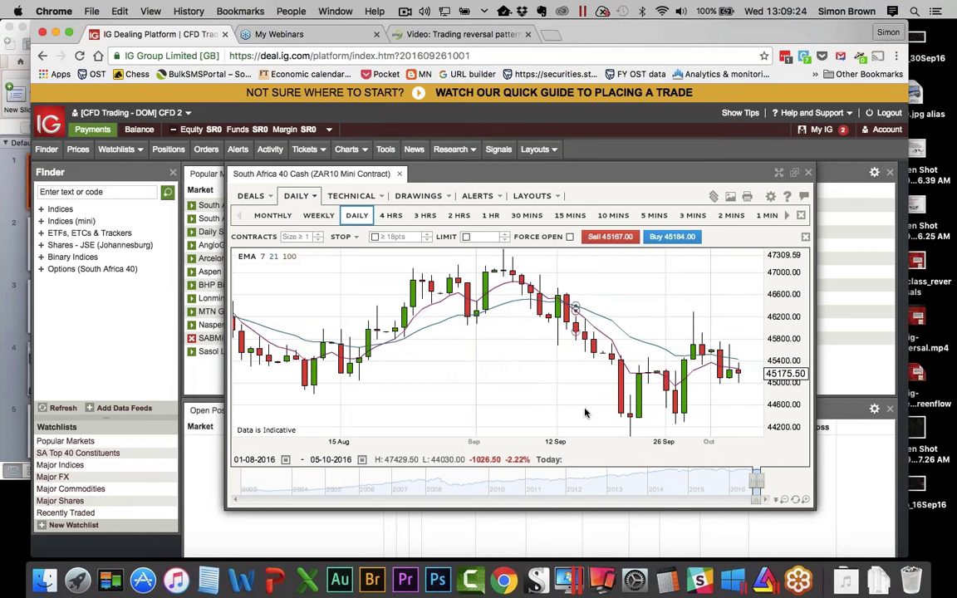
mouse_move(630, 422)
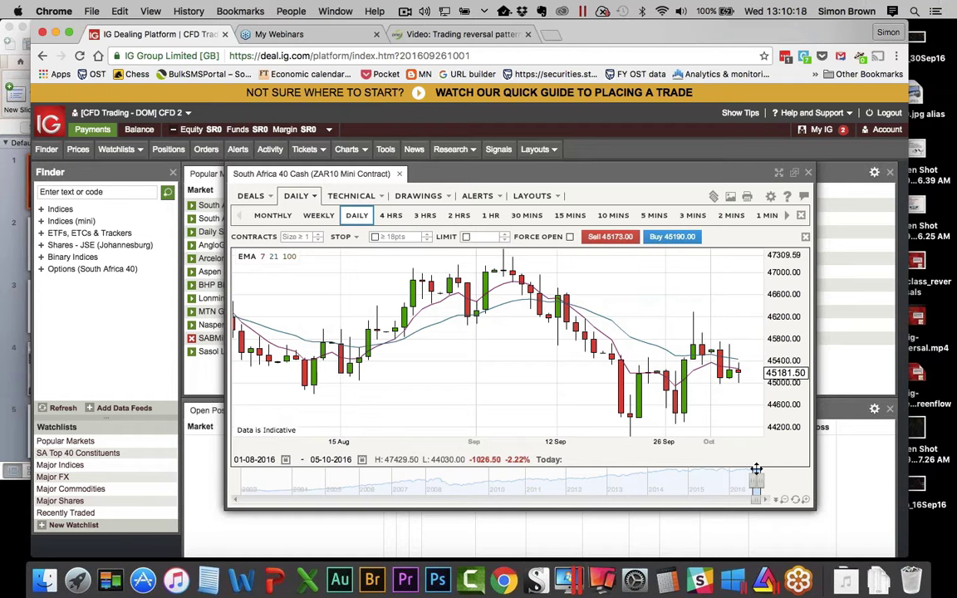
Shift the daily chart's visible period back to 14-09-2015 to 24-11-2015 and inspect the October 2015 uptrend.
drag(757, 469, 720, 477)
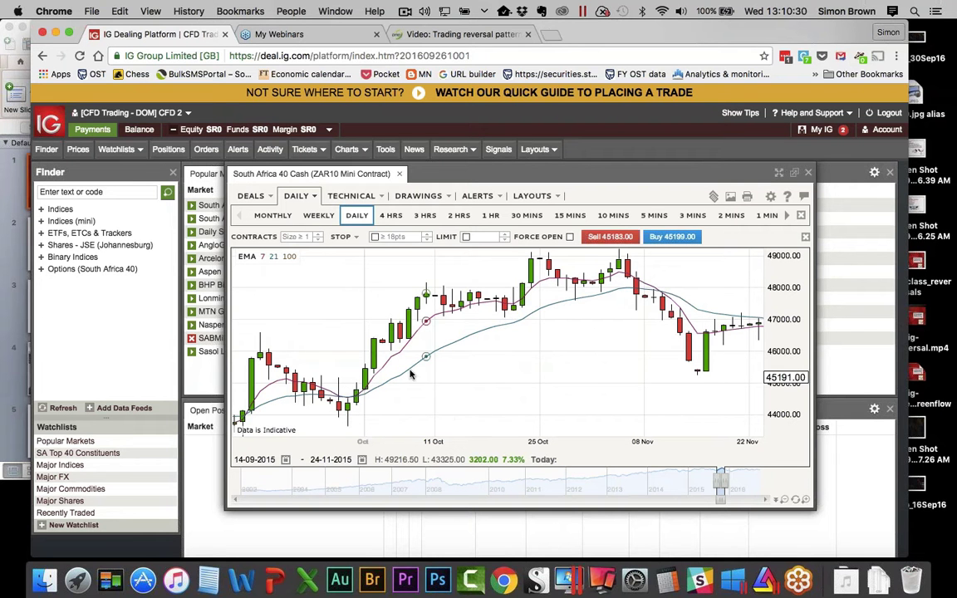
mouse_move(404, 373)
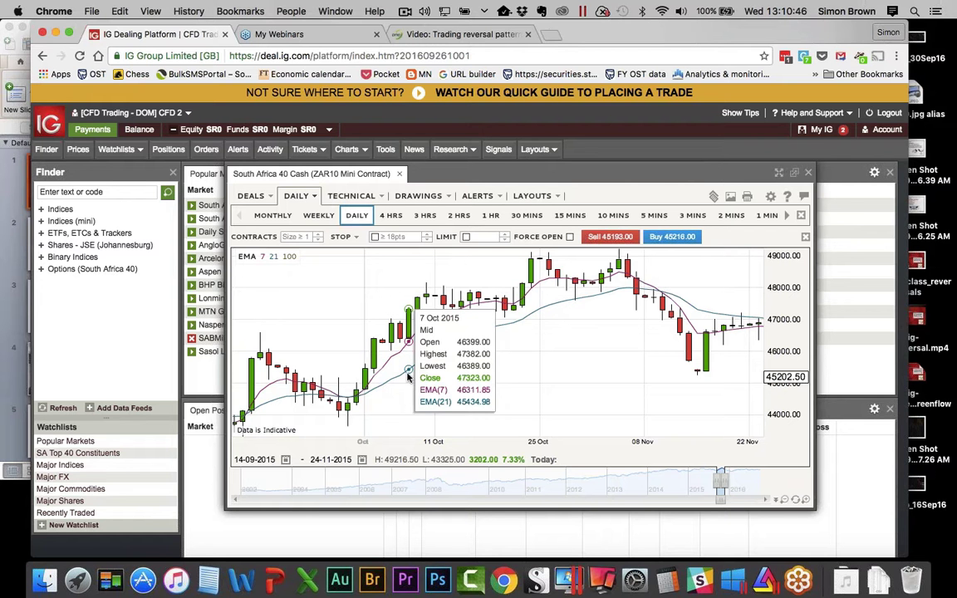
mouse_move(548, 399)
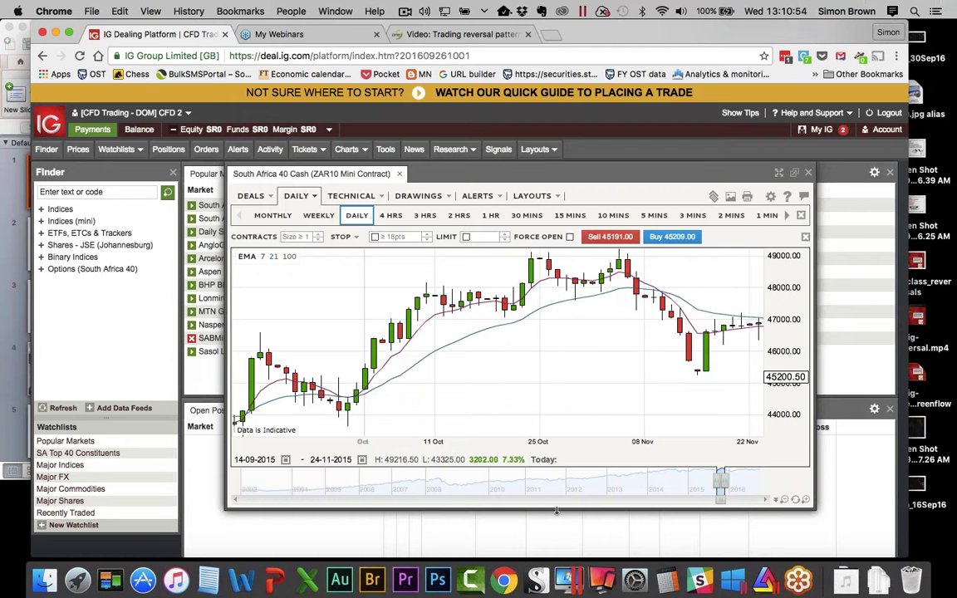
Switch the chart to the 1-hour interval and inspect the EMA crossovers on 3 and 4 October 2016.
click(491, 215)
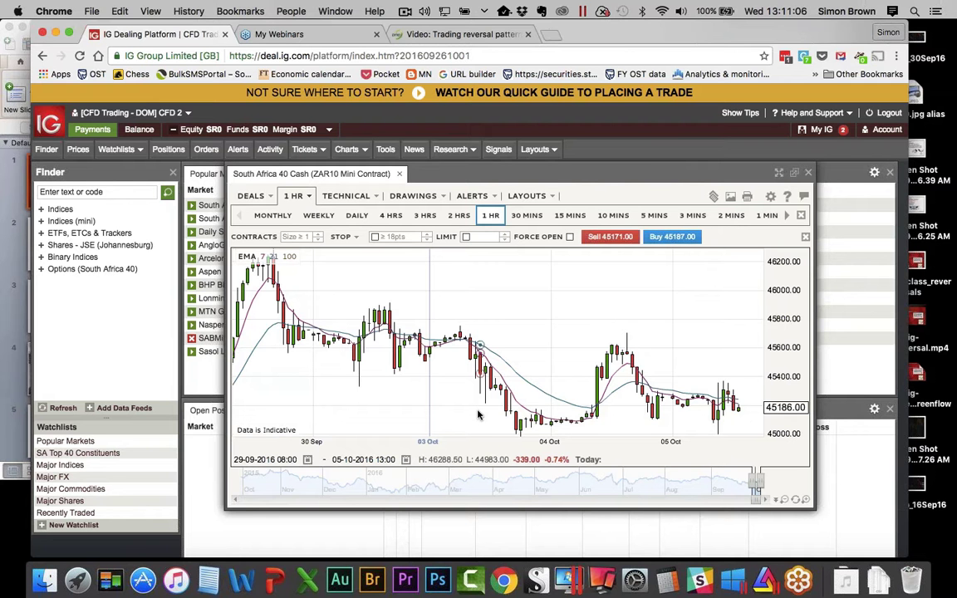
mouse_move(477, 411)
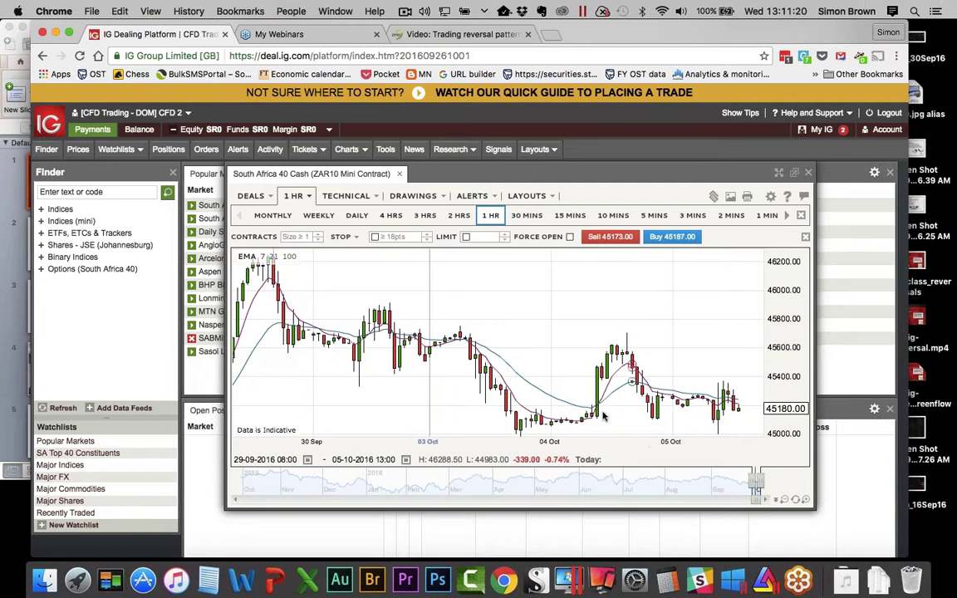
mouse_move(606, 409)
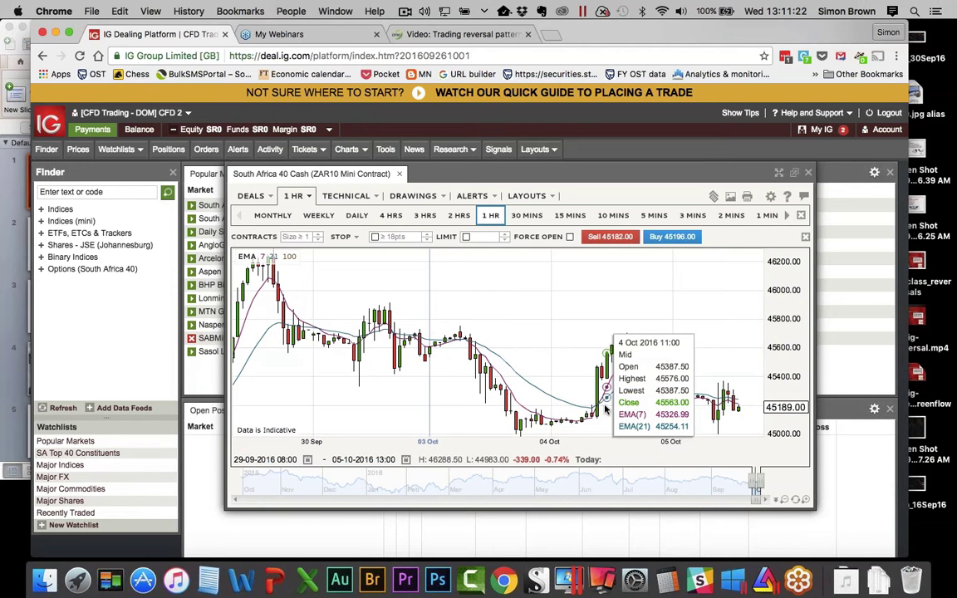
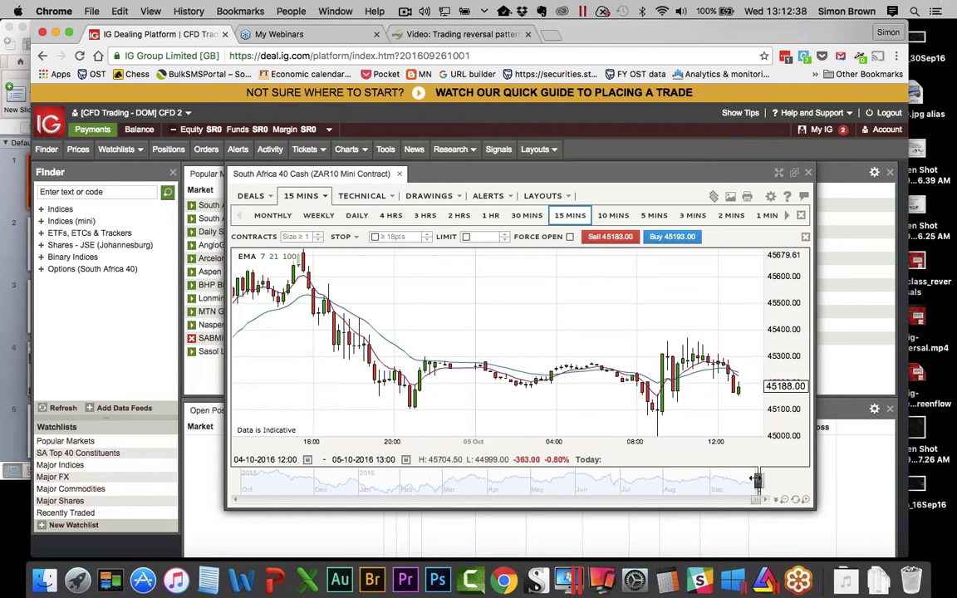
drag(757, 479, 752, 480)
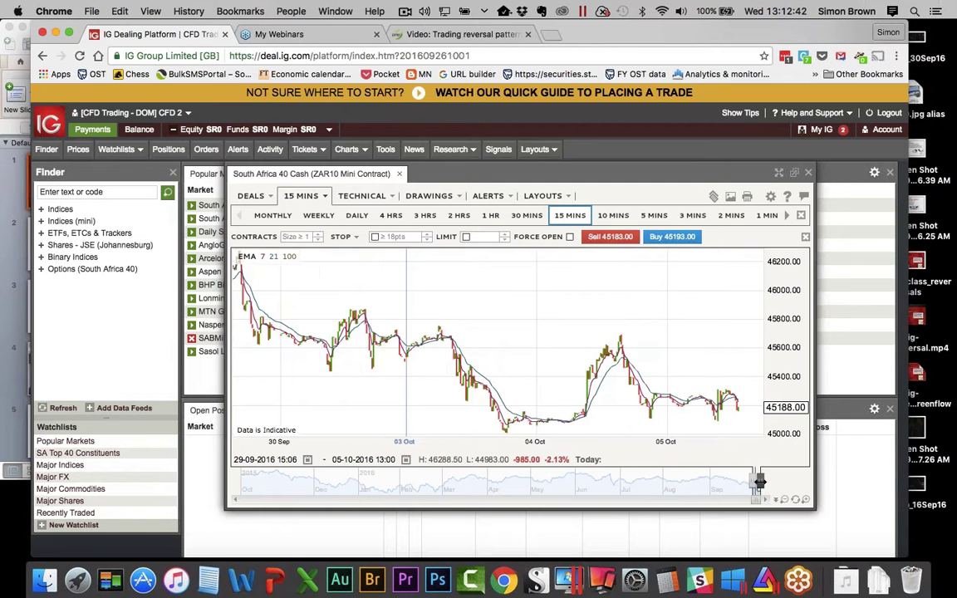
drag(759, 481, 752, 481)
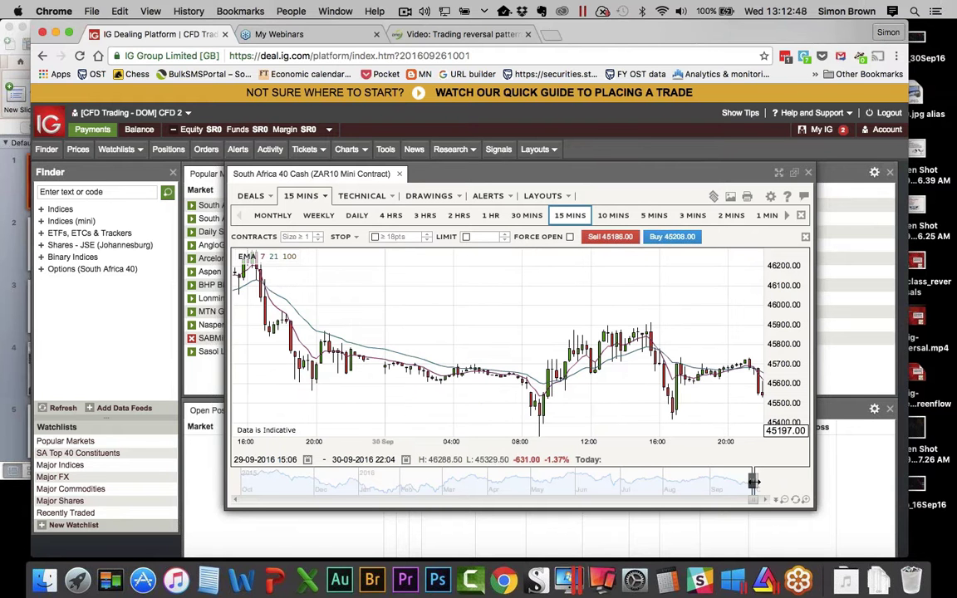
Switch the South Africa 40 chart to the 1-hour interval, inspect the 4 October 2016 15:00 candle, and close the chart.
click(496, 215)
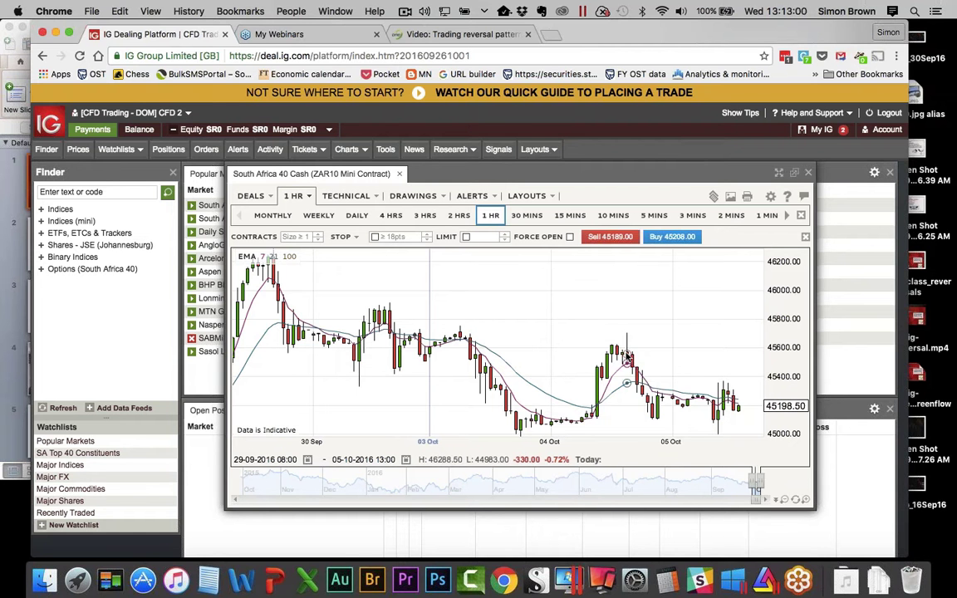
mouse_move(628, 356)
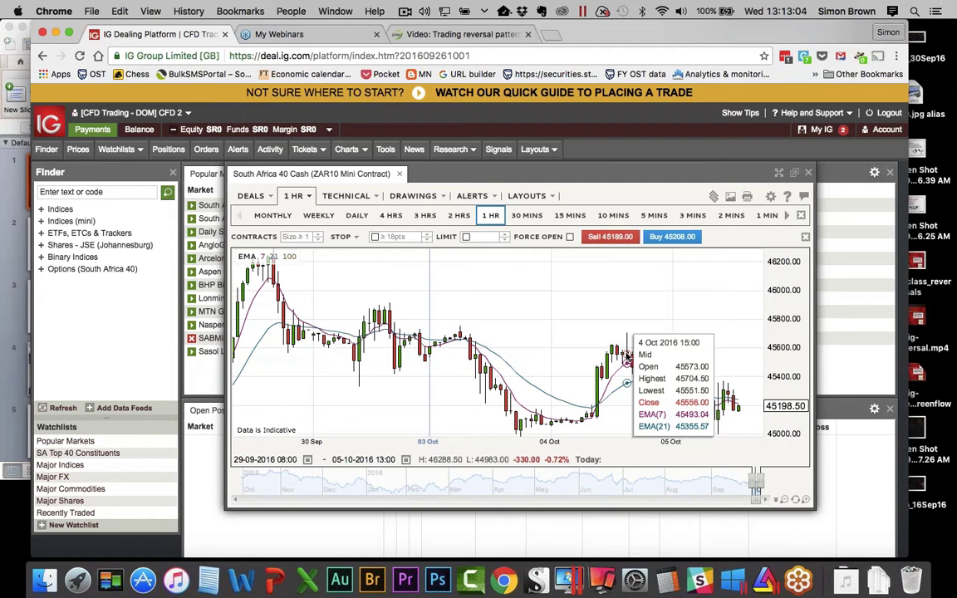
click(808, 172)
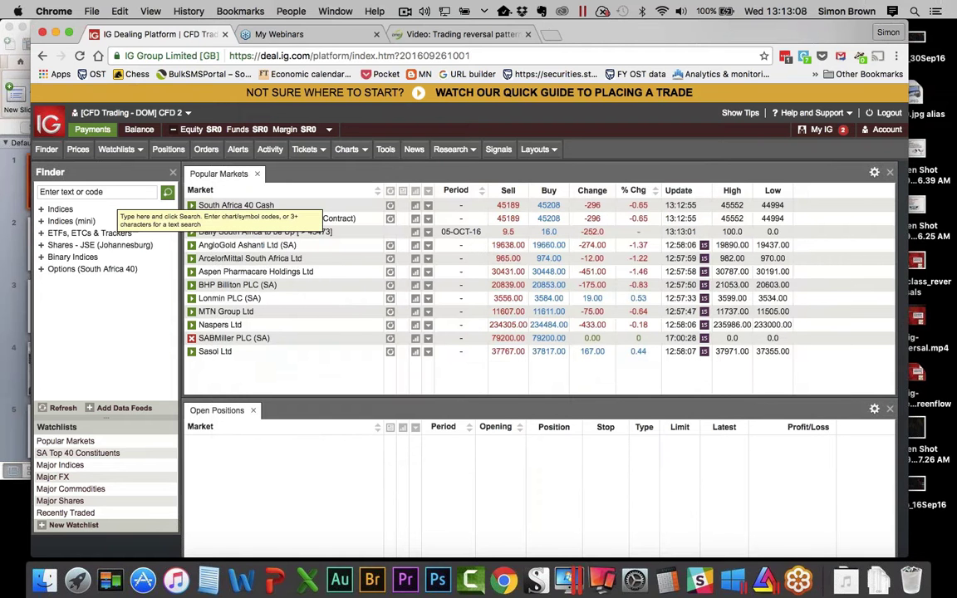
Search the Finder for eoh, open the EOH Holdings Ltd chart in the upper workspace, and close the Prices window.
click(108, 193)
text(eoh)
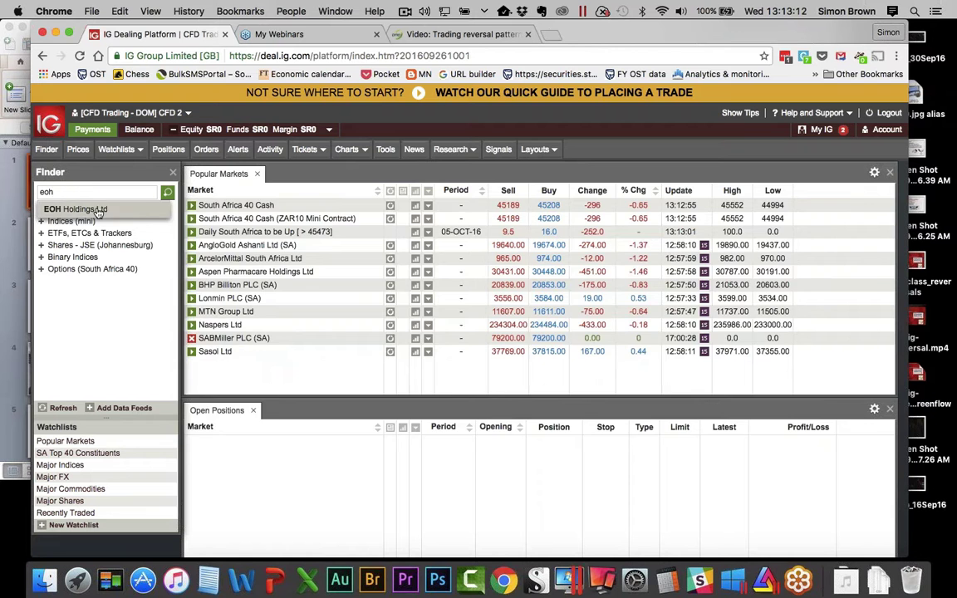
click(96, 208)
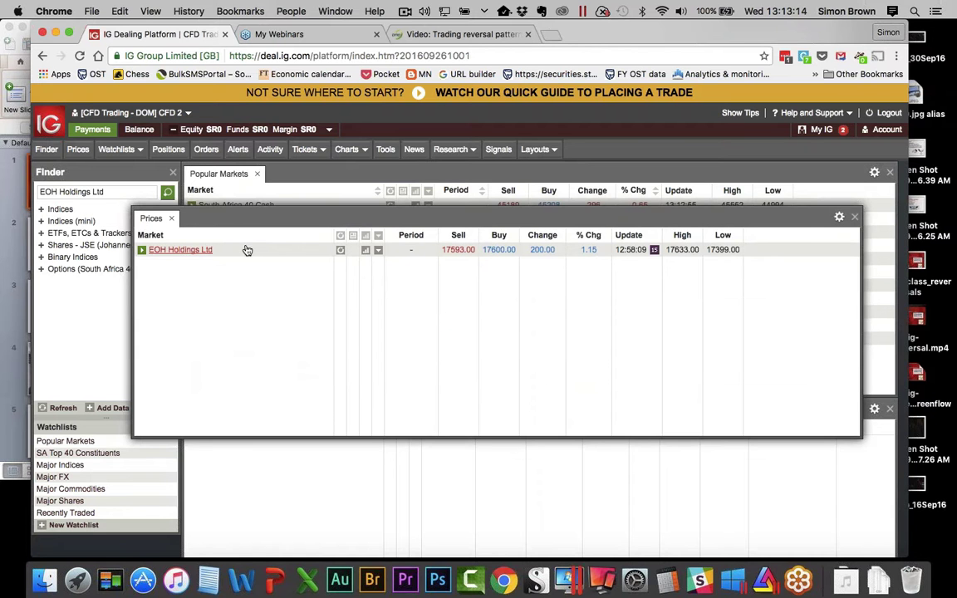
click(366, 249)
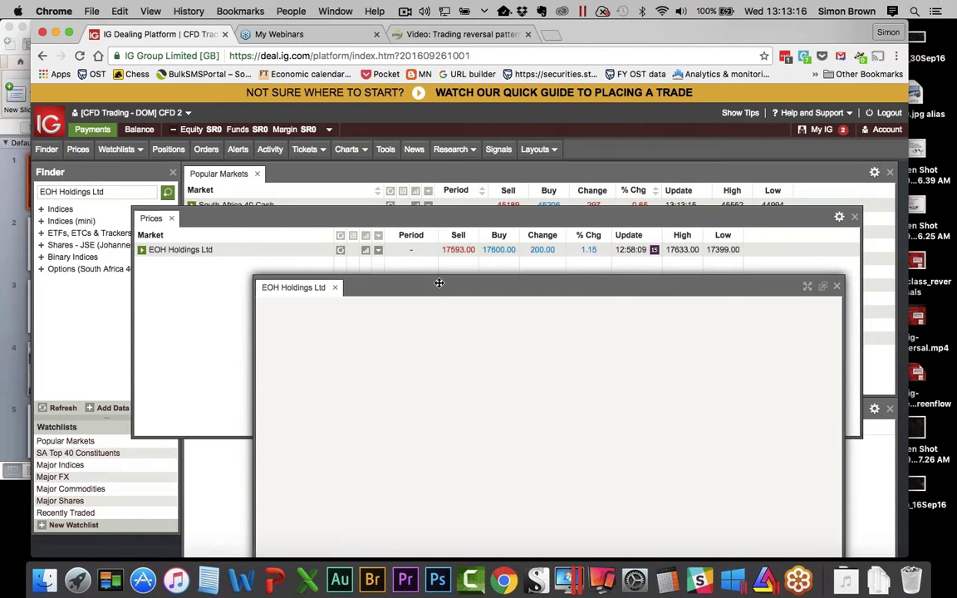
drag(442, 283, 449, 180)
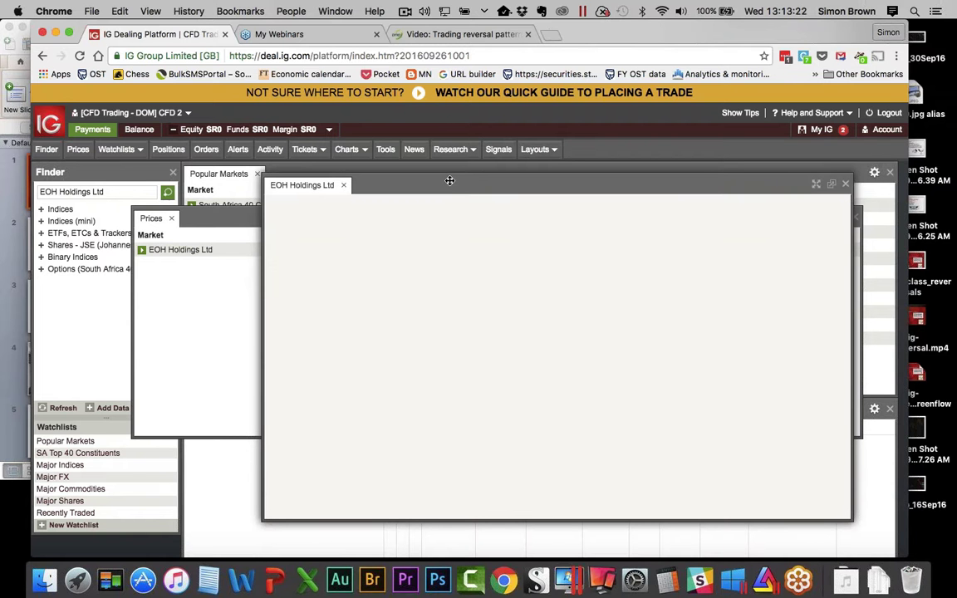
click(234, 215)
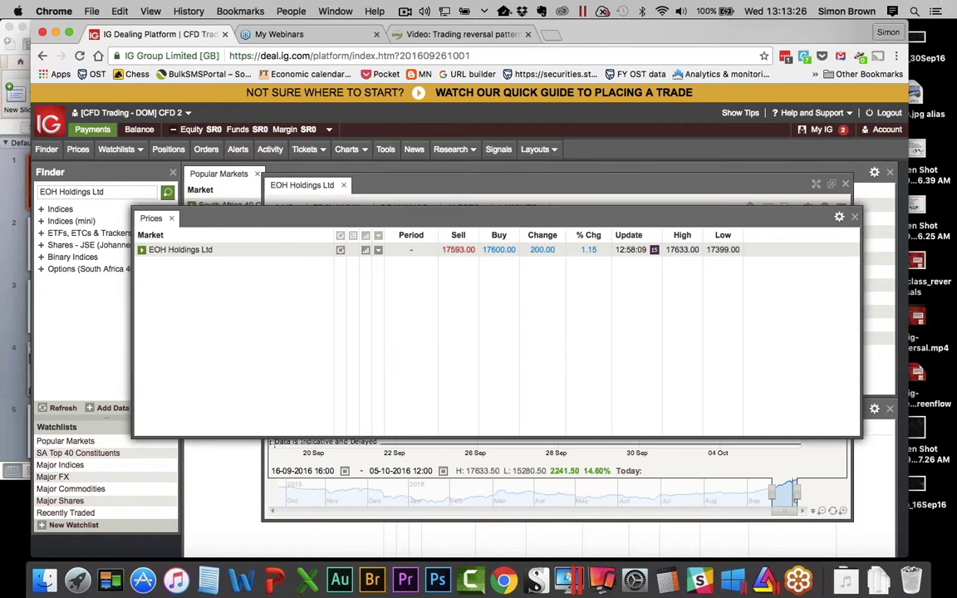
click(769, 200)
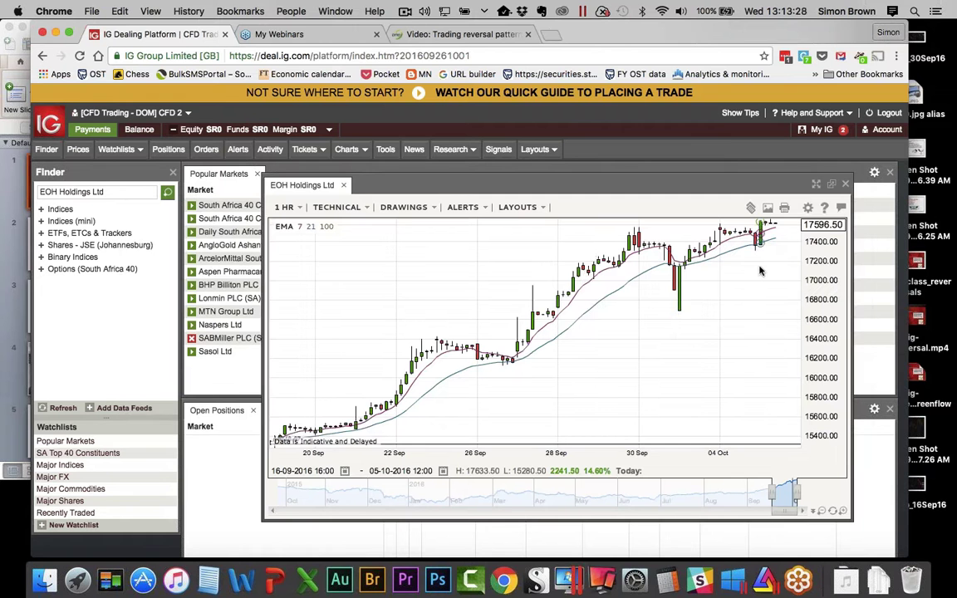
Switch the EOH Holdings Ltd chart to the daily interval and hide the interval choices.
click(302, 209)
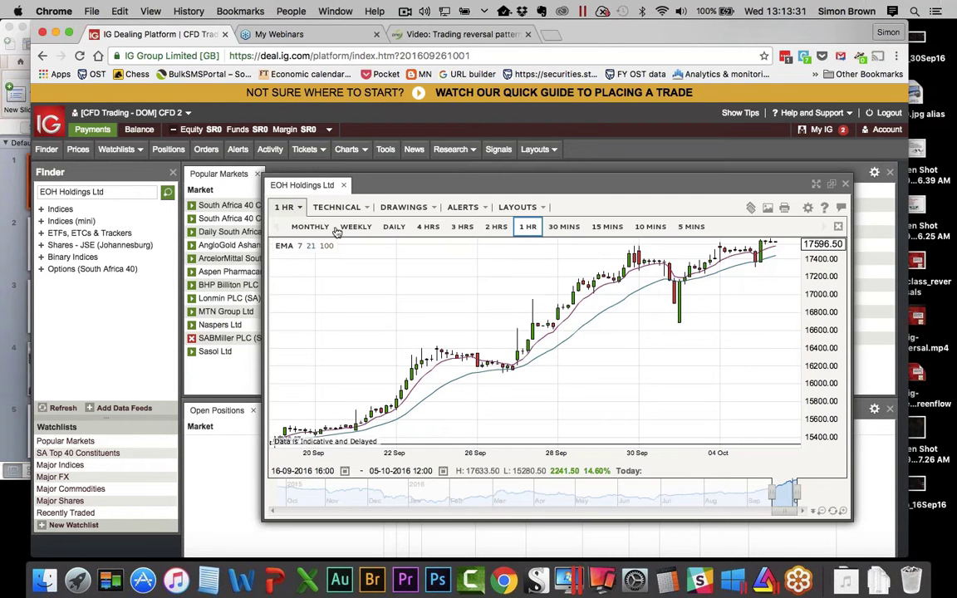
click(396, 229)
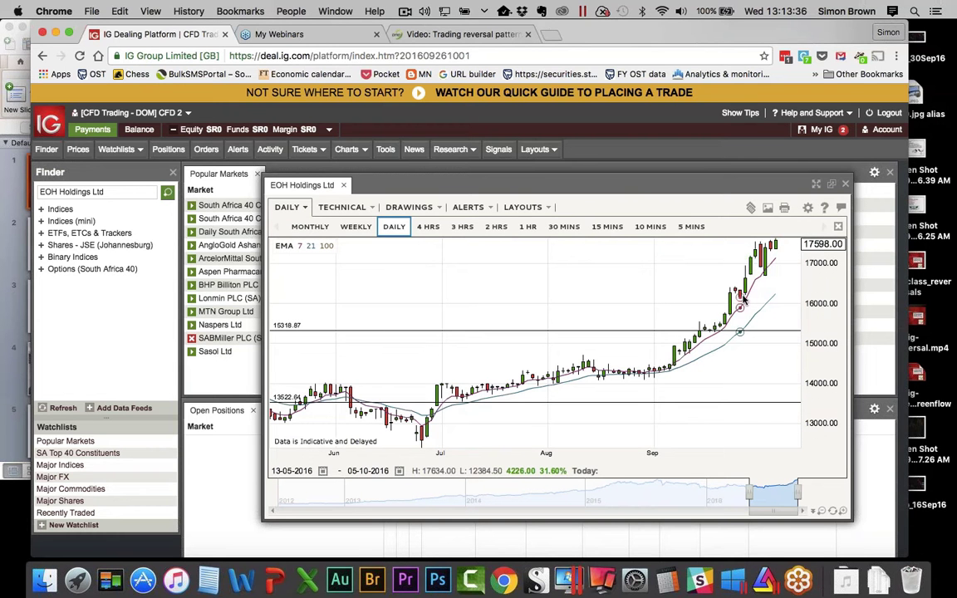
mouse_move(757, 300)
click(345, 209)
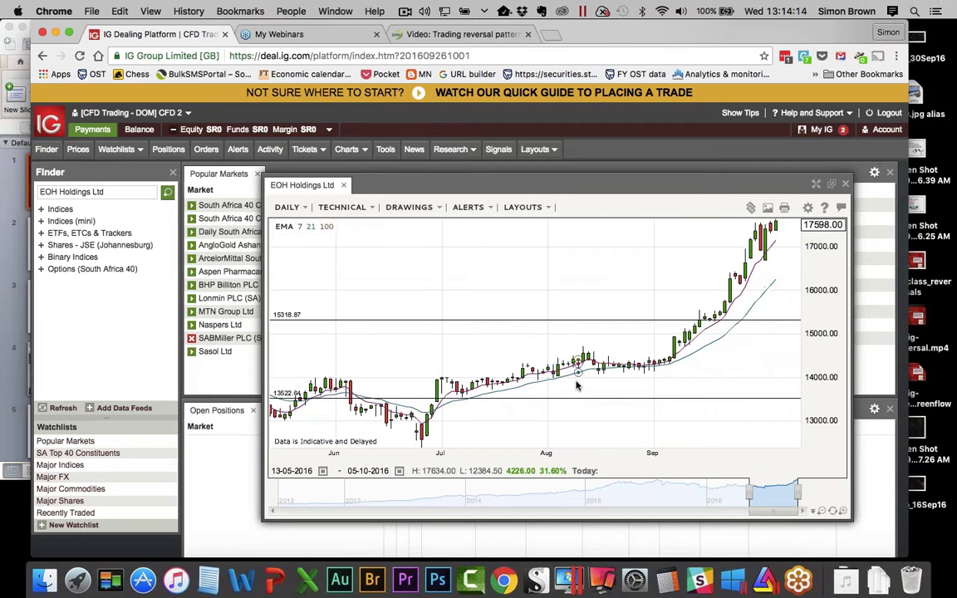
Examine the EOH daily candles from August through 30 September 2016 against the 7 and 21 EMAs and close the chart.
mouse_move(576, 385)
mouse_move(769, 246)
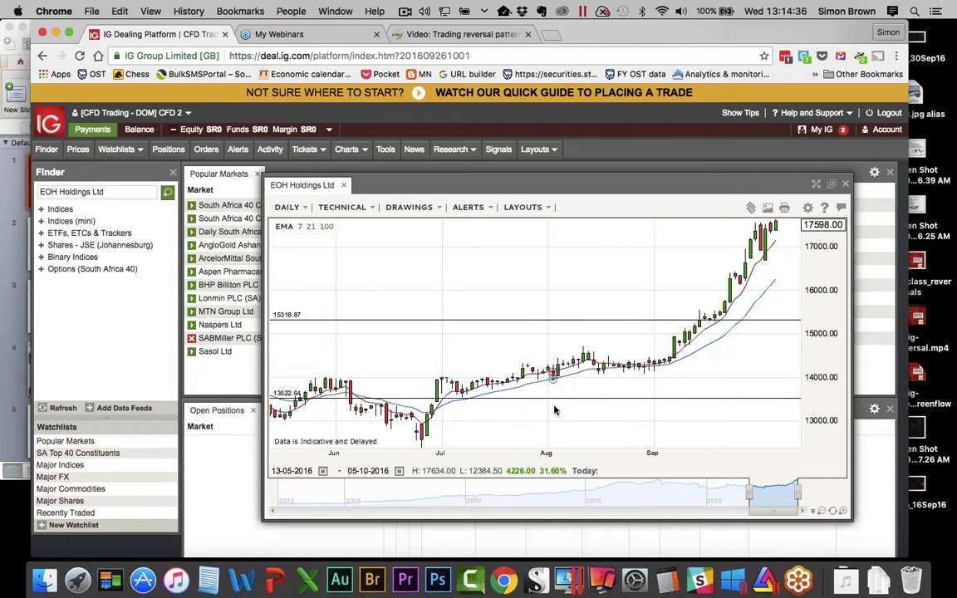
mouse_move(557, 409)
mouse_move(613, 415)
mouse_move(625, 374)
mouse_move(595, 367)
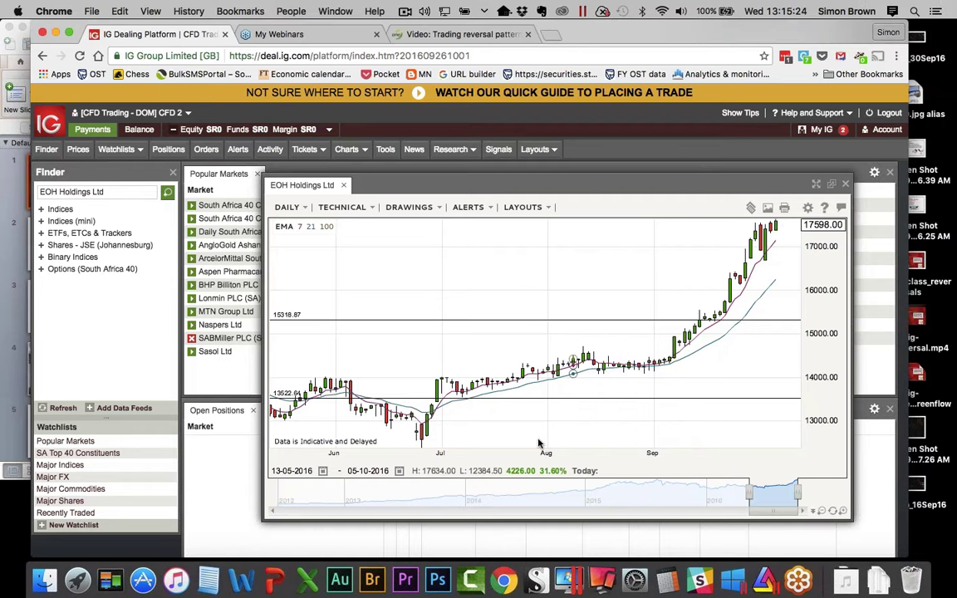
mouse_move(536, 447)
mouse_move(758, 274)
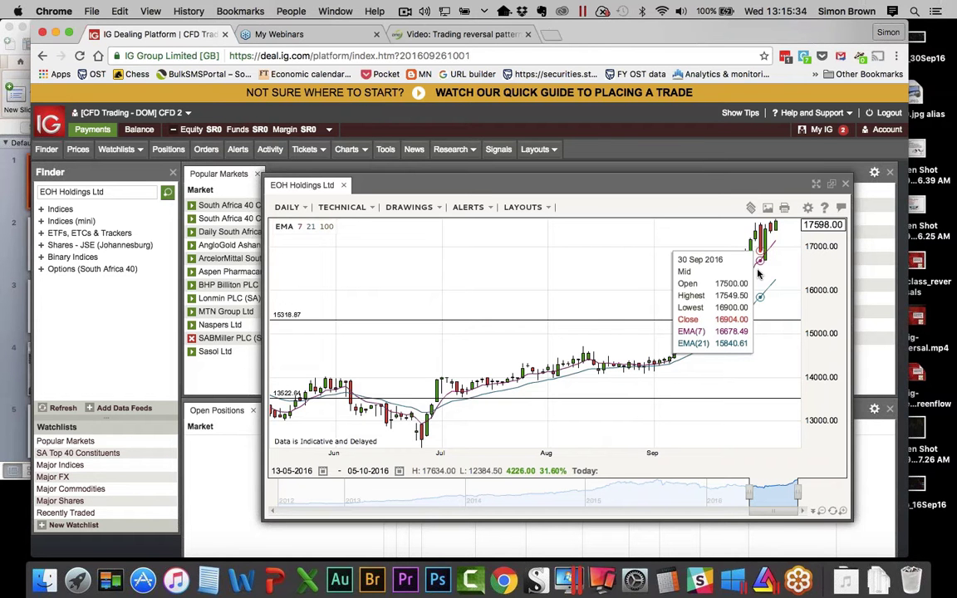
click(846, 184)
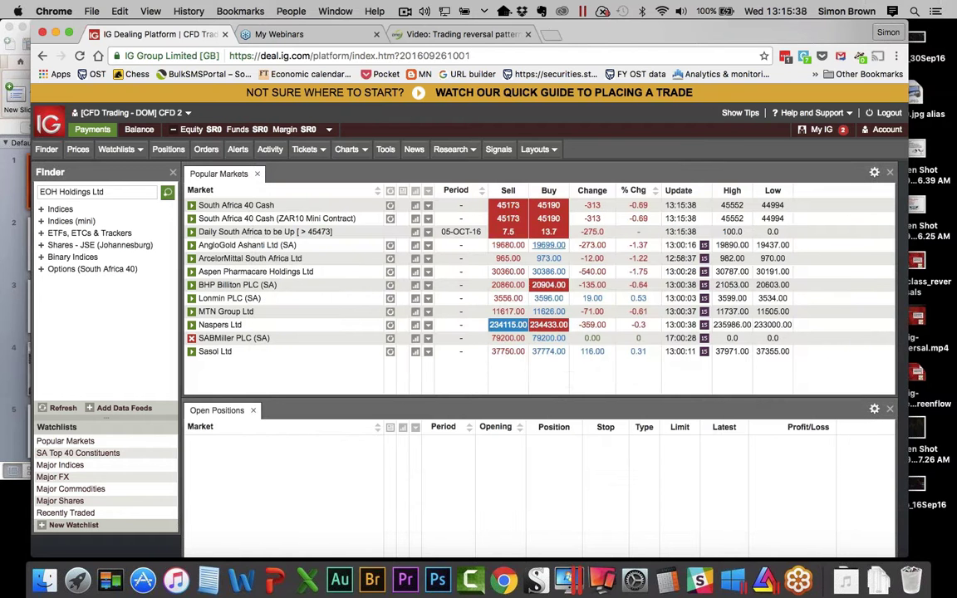
Replace the Finder search text with mtn and list the prices for MTN Group Ltd.
click(124, 192)
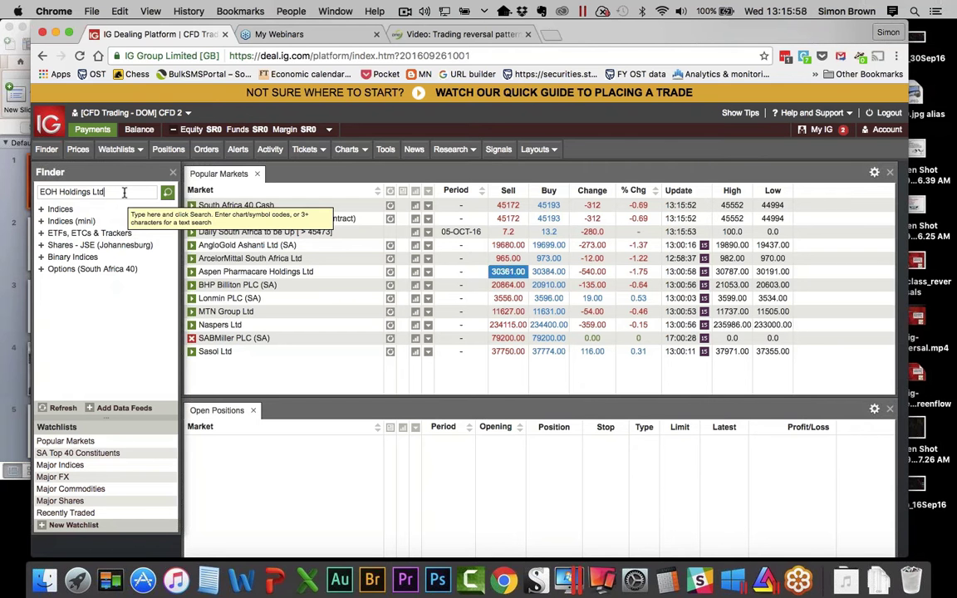
key(BackSpace)
key(BackSpace)
key(BackSpace)
key(BackSpace)
key(BackSpace)
key(BackSpace)
key(BackSpace)
key(BackSpace)
key(BackSpace)
key(BackSpace)
key(BackSpace)
key(BackSpace)
key(BackSpace)
key(BackSpace)
key(BackSpace)
key(BackSpace)
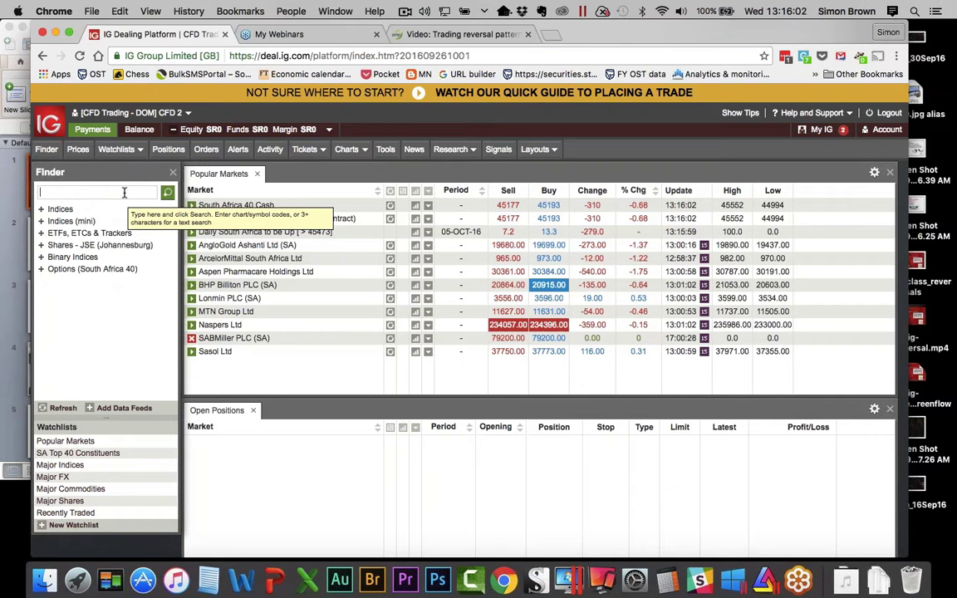
text(mtn)
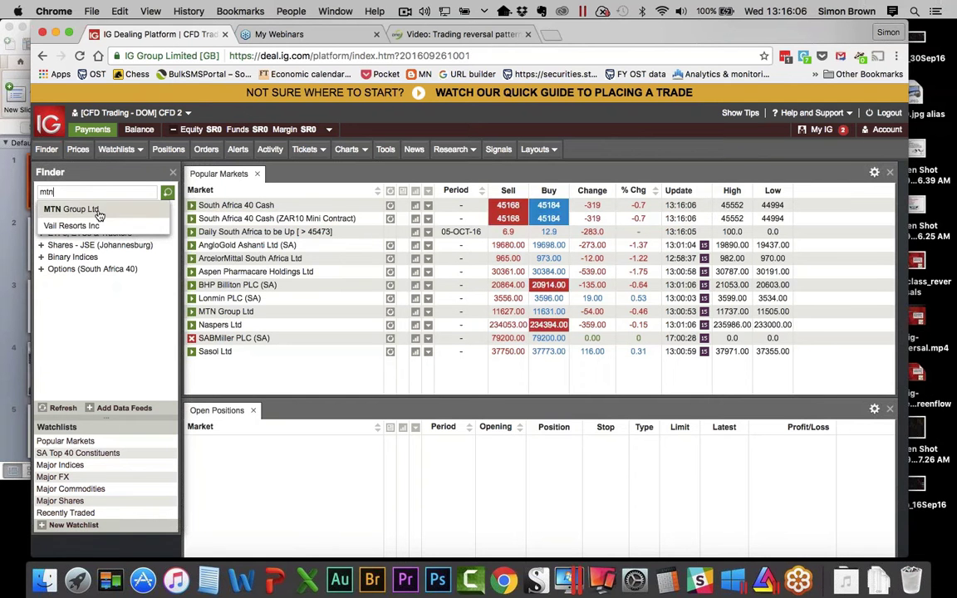
click(93, 210)
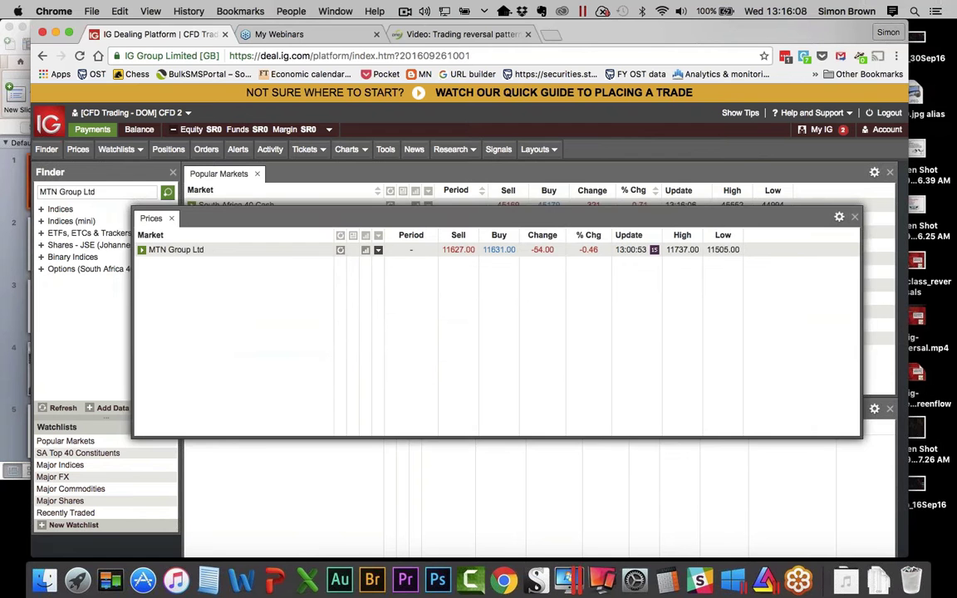
Open the MTN Group Ltd chart in the upper workspace and switch it to the weekly interval.
click(366, 250)
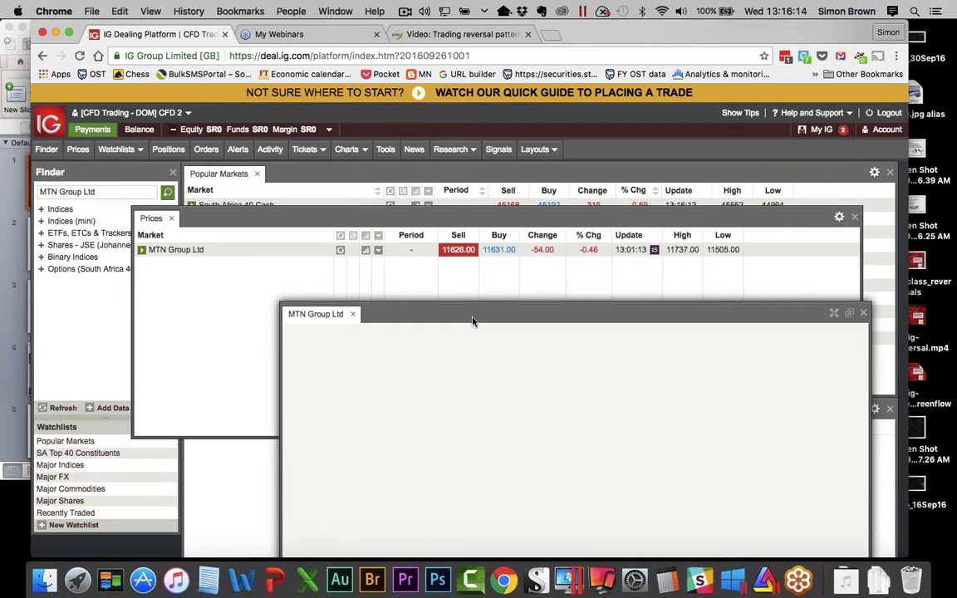
drag(472, 320, 474, 186)
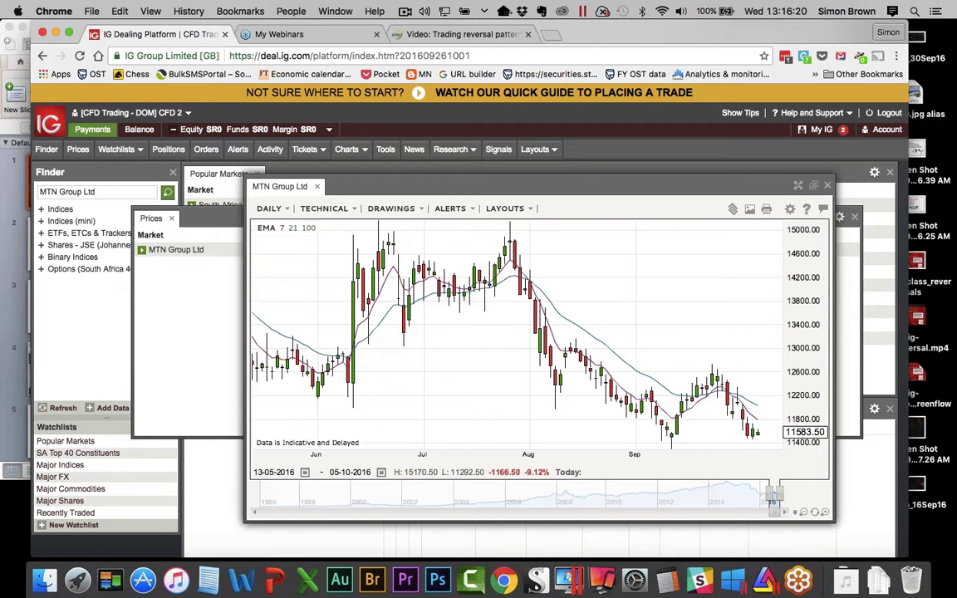
click(270, 209)
click(338, 229)
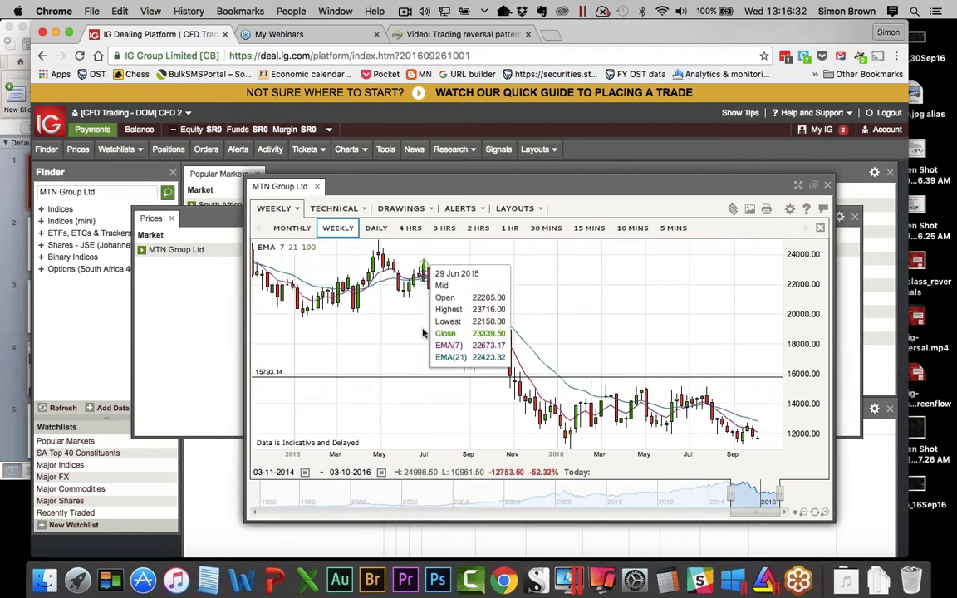
Examine the MTN weekly candles against the 7 and 21 EMAs from late June 2015 through September 2016.
mouse_move(423, 335)
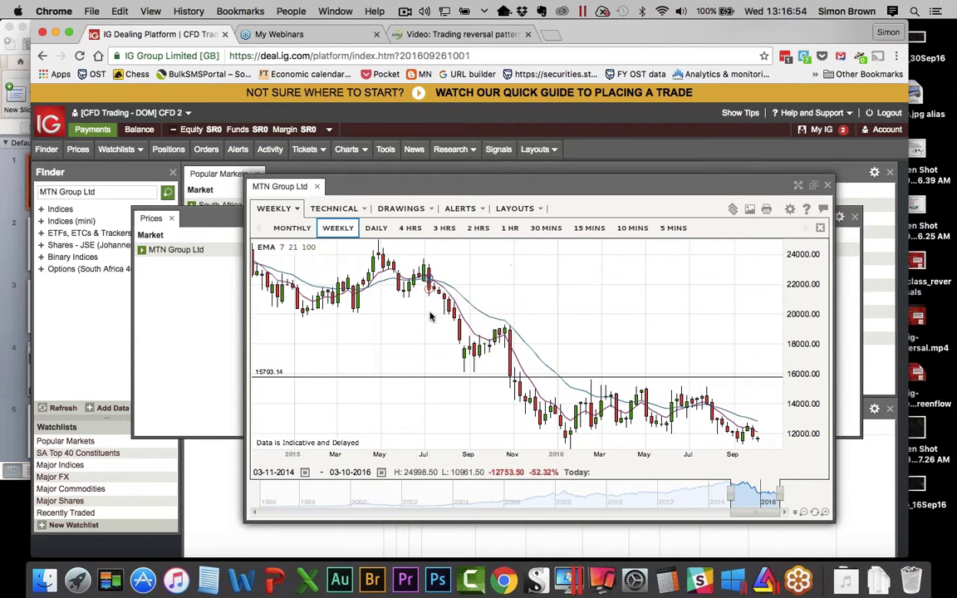
mouse_move(431, 316)
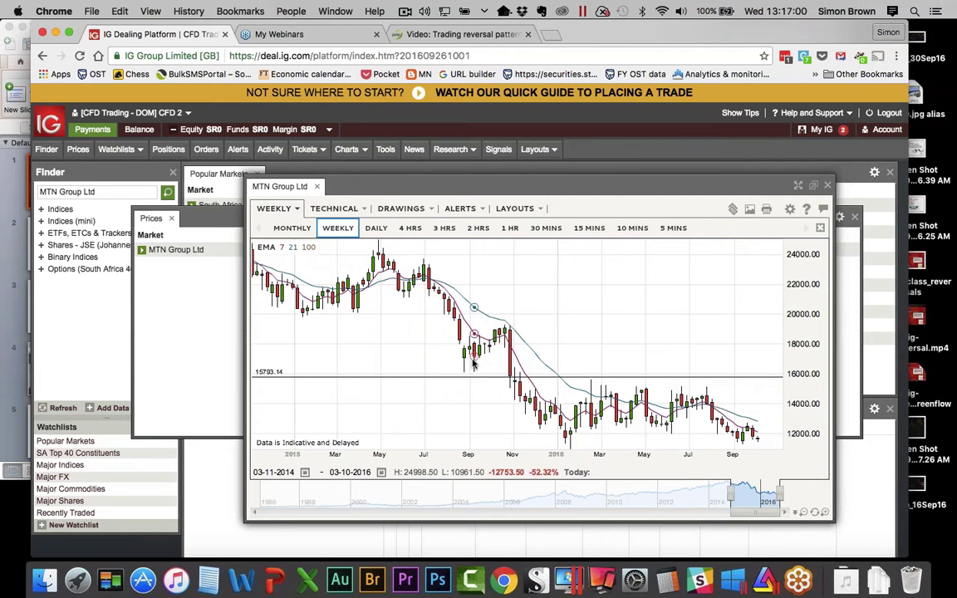
mouse_move(473, 363)
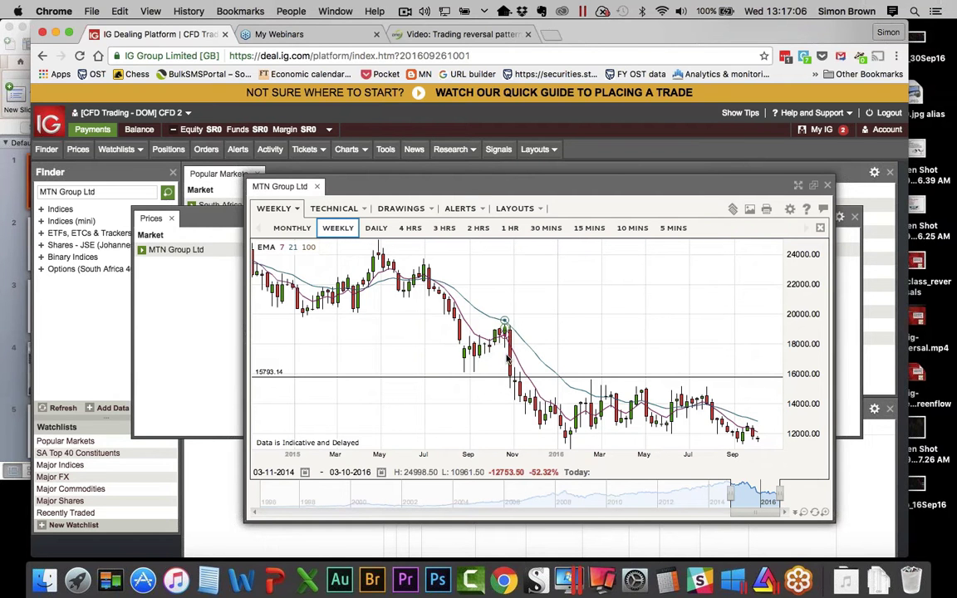
mouse_move(590, 316)
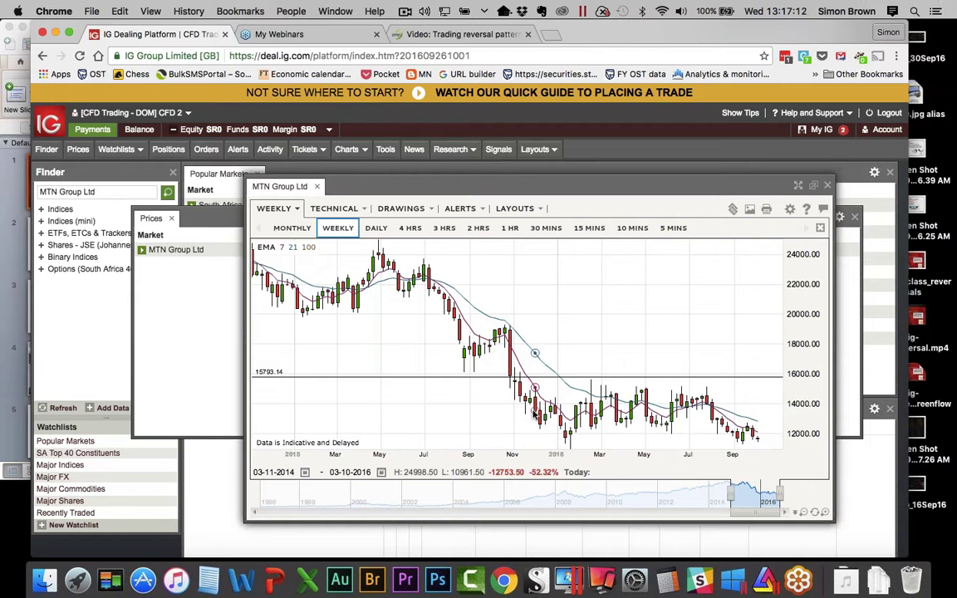
mouse_move(537, 413)
mouse_move(615, 423)
mouse_move(645, 421)
mouse_move(736, 432)
Switch the MTN chart to the 1-hour interval, inspect the late September 2016 EMA crossover, and close the chart and Prices windows.
click(509, 228)
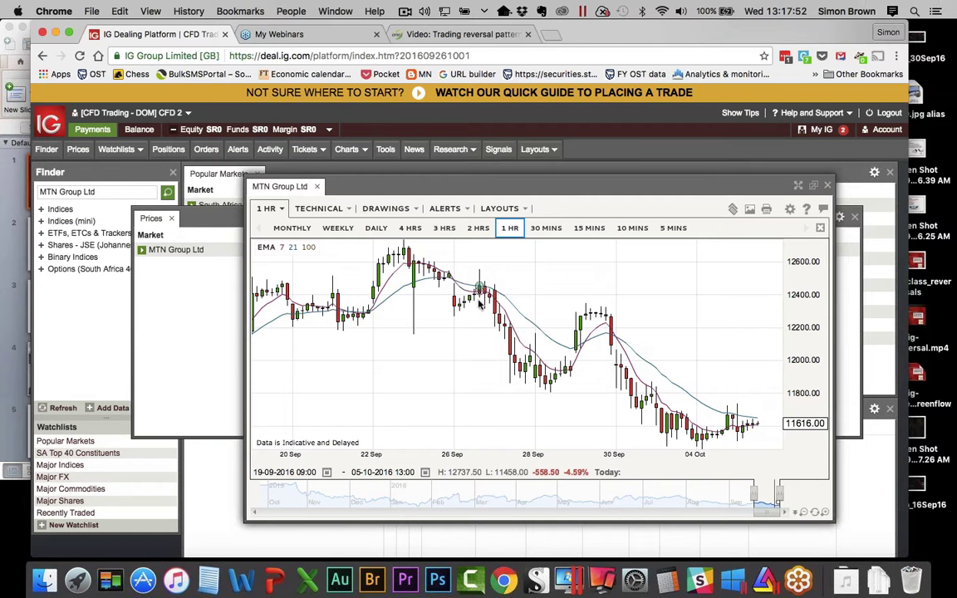
mouse_move(480, 304)
mouse_move(483, 343)
mouse_move(443, 357)
click(828, 184)
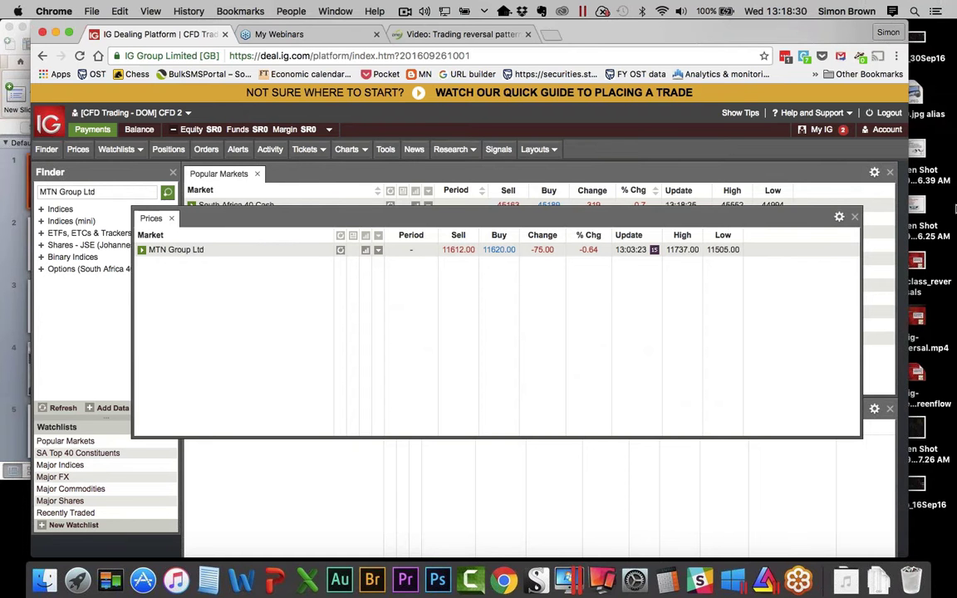
click(855, 218)
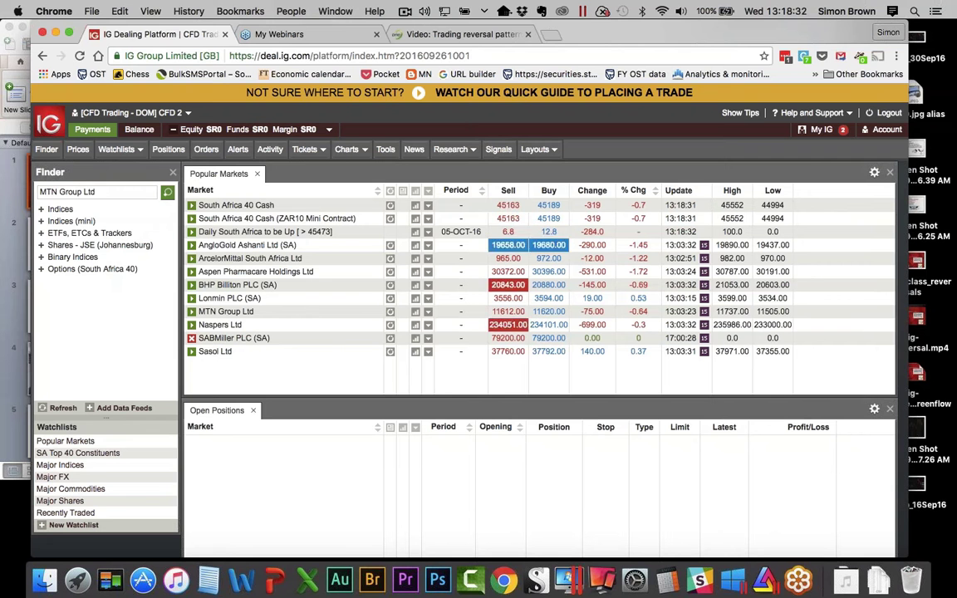
Replace the Finder search text with psg, select PSG Group Ltd, and open its chart.
click(99, 192)
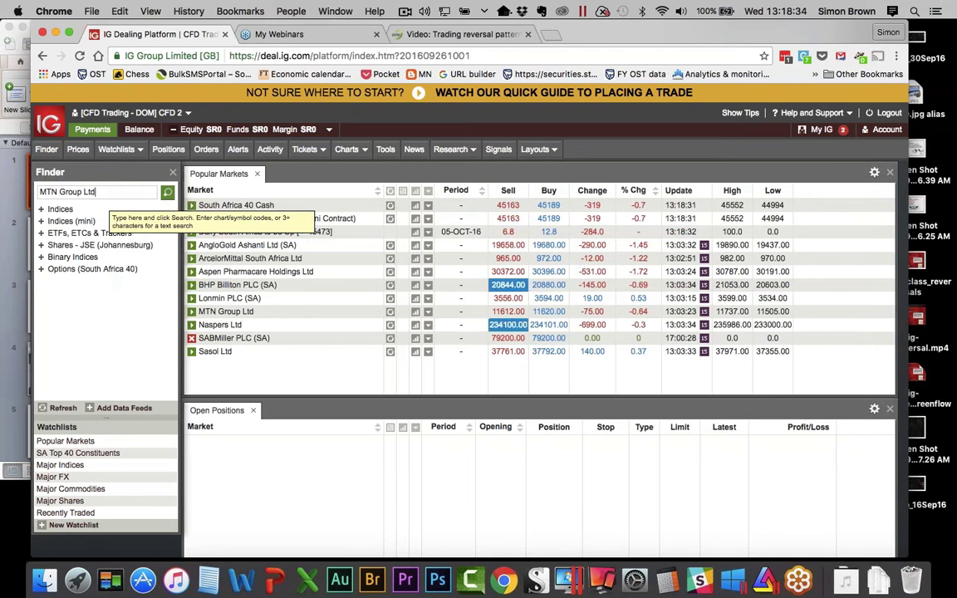
key(BackSpace)
key(BackSpace)
key(BackSpace)
key(BackSpace)
key(BackSpace)
key(BackSpace)
key(BackSpace)
key(BackSpace)
key(BackSpace)
key(BackSpace)
key(BackSpace)
key(BackSpace)
key(BackSpace)
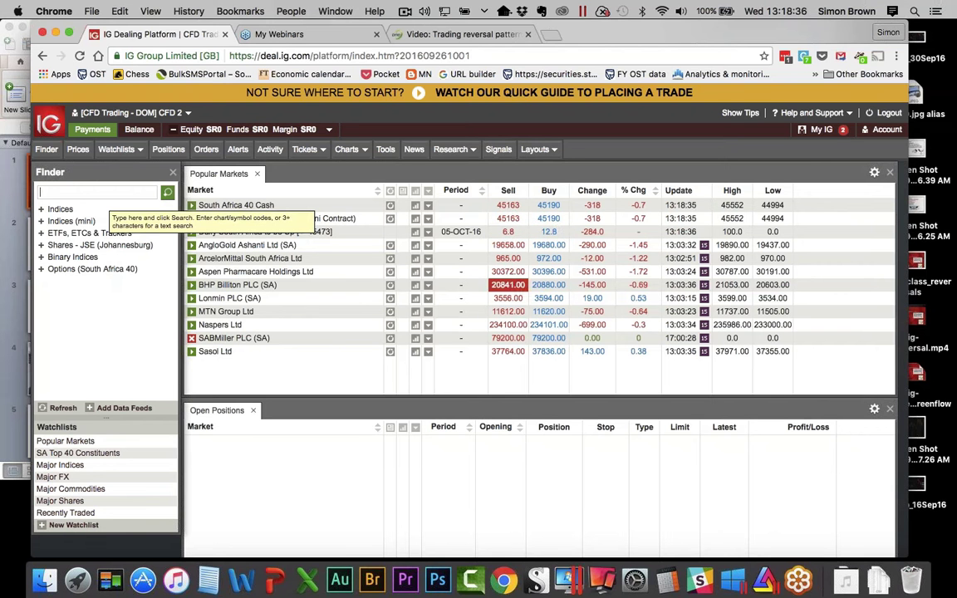
text(psg)
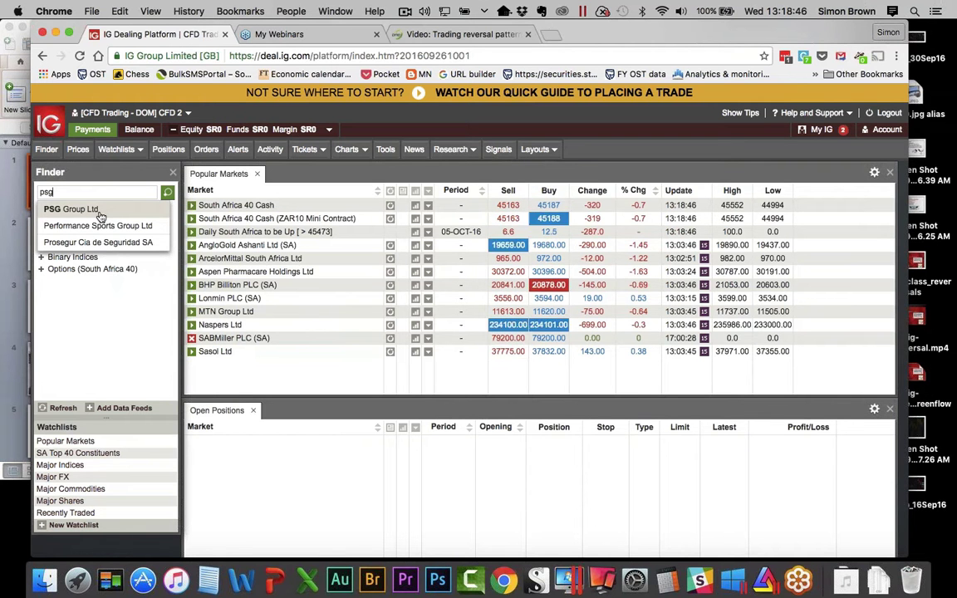
click(74, 210)
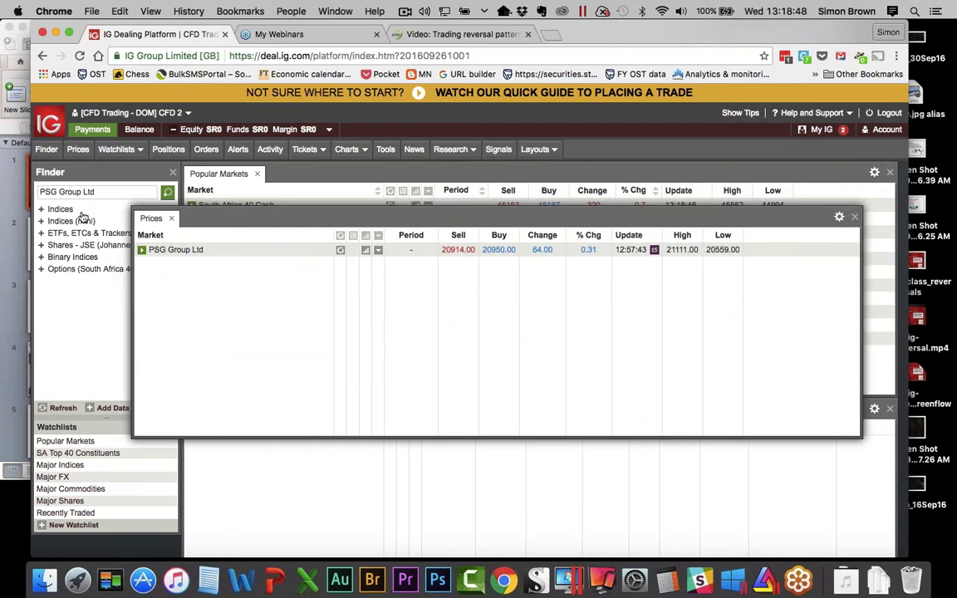
click(365, 250)
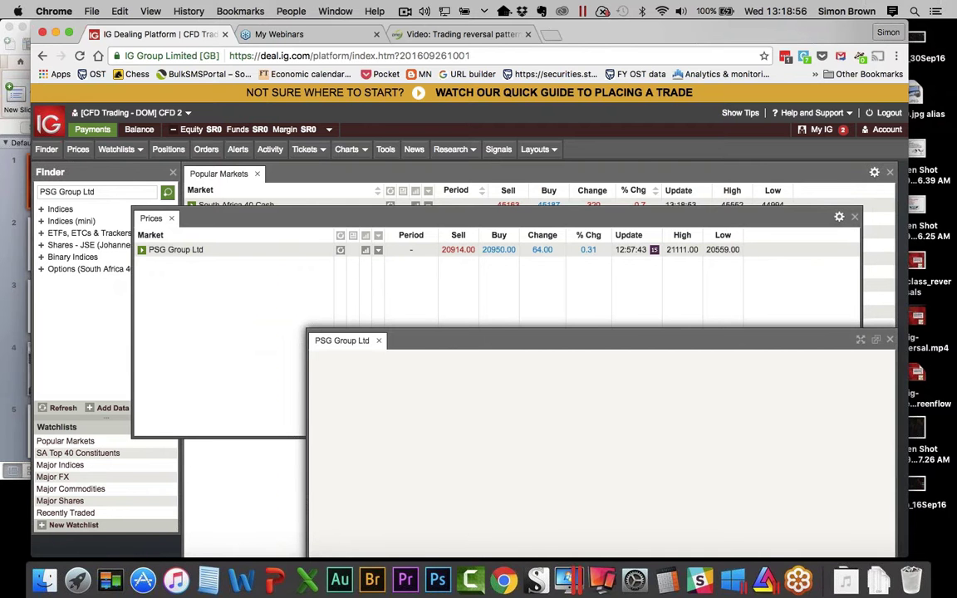
Move the PSG Group Ltd chart window to the upper workspace and switch it to the daily interval.
drag(479, 340, 413, 181)
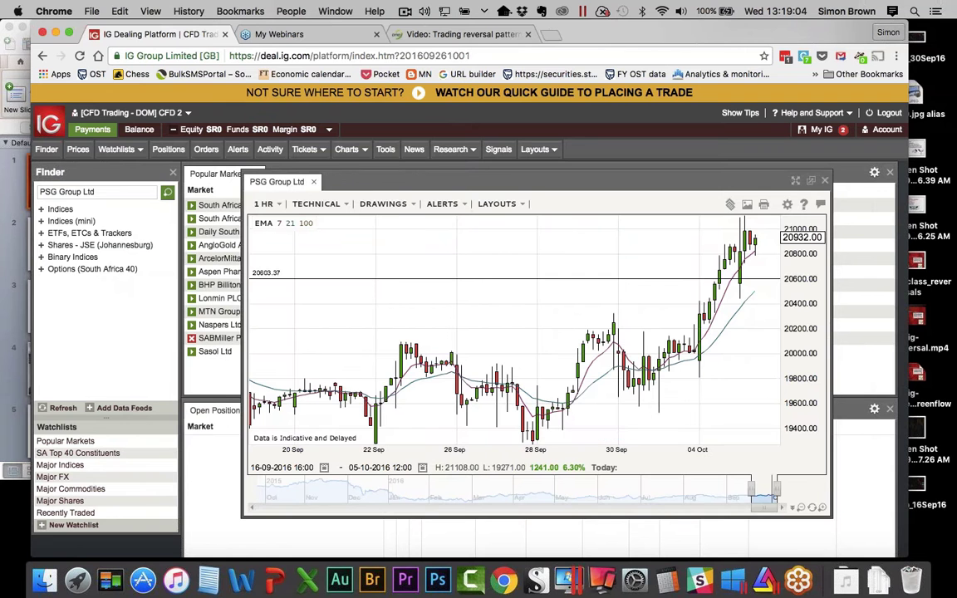
click(269, 204)
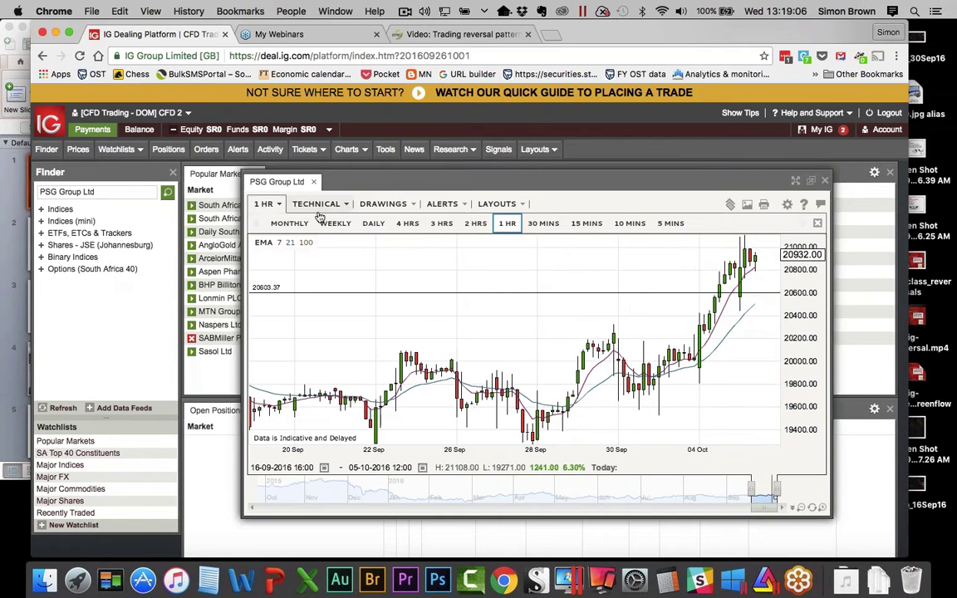
click(371, 223)
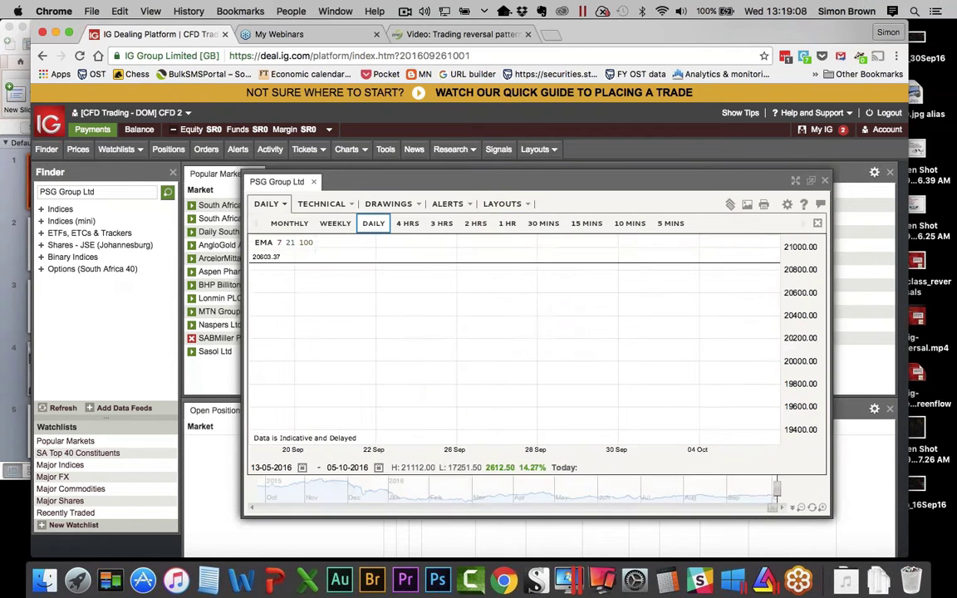
click(271, 204)
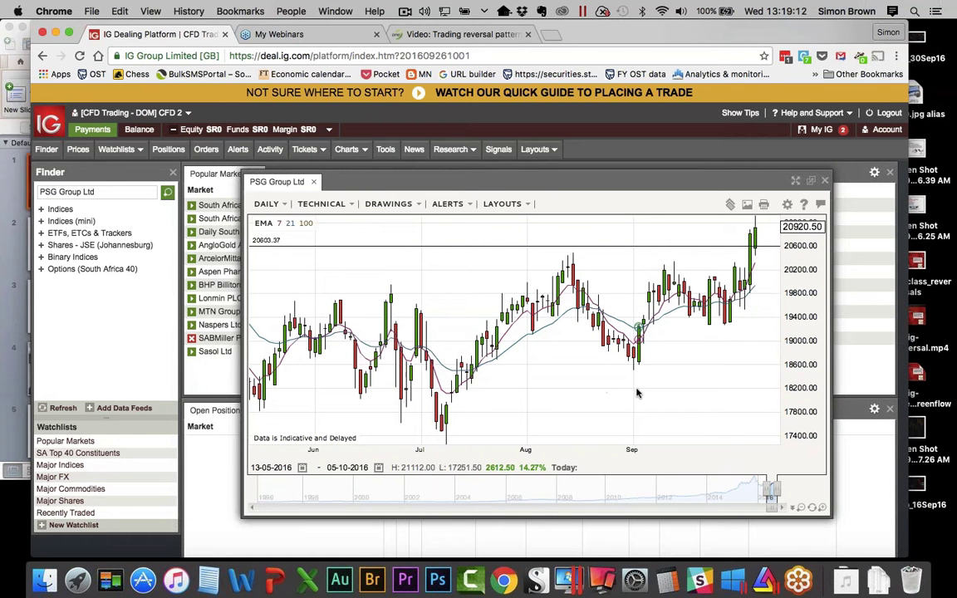
Examine the PSG daily candles against the 7 and 21 EMAs from May through September 2016, and close the chart.
mouse_move(637, 394)
mouse_move(710, 384)
mouse_move(709, 330)
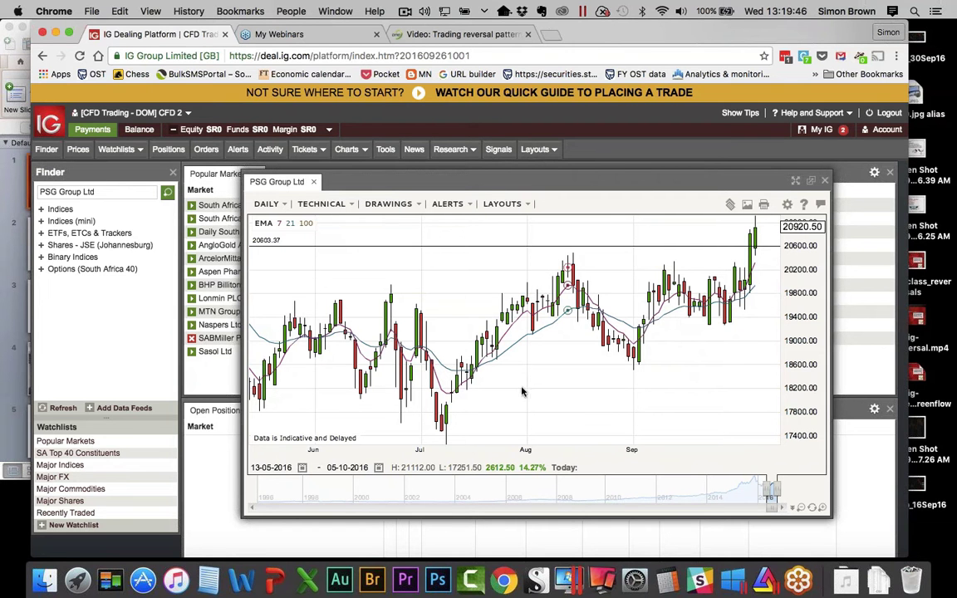
mouse_move(277, 387)
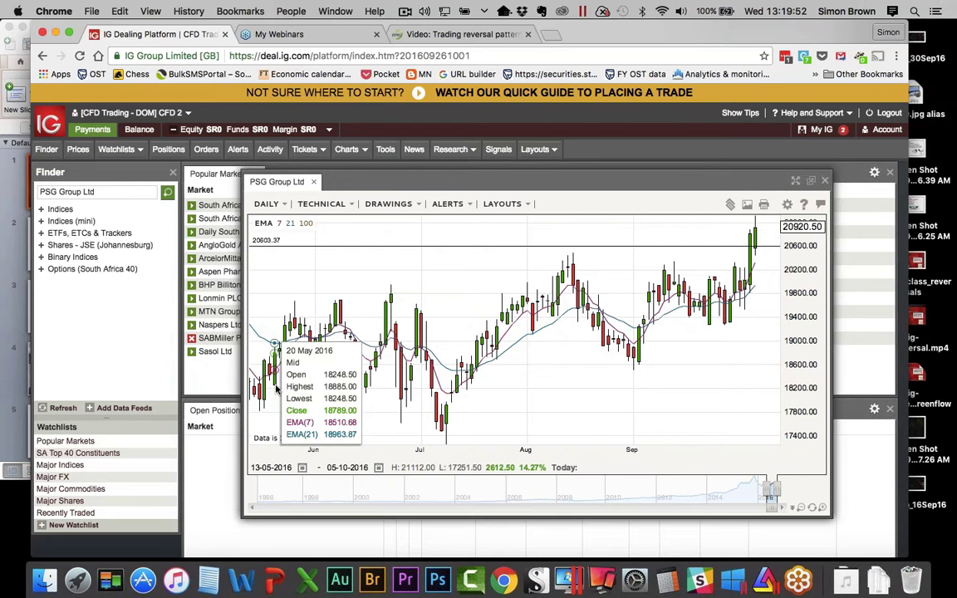
click(826, 181)
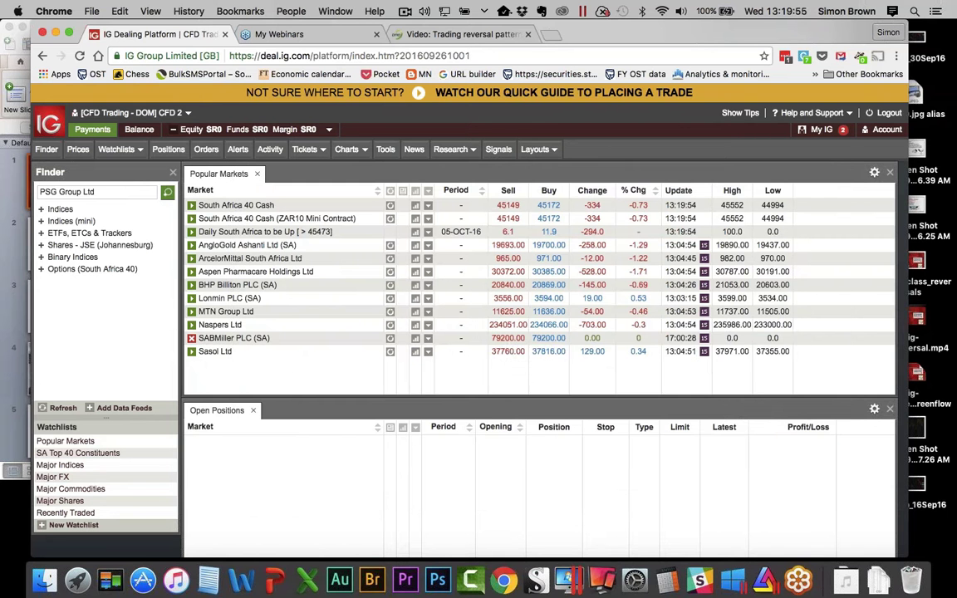
Open the SA Top 40 Constituents watchlist and open the Sasol Ltd chart from it.
click(73, 454)
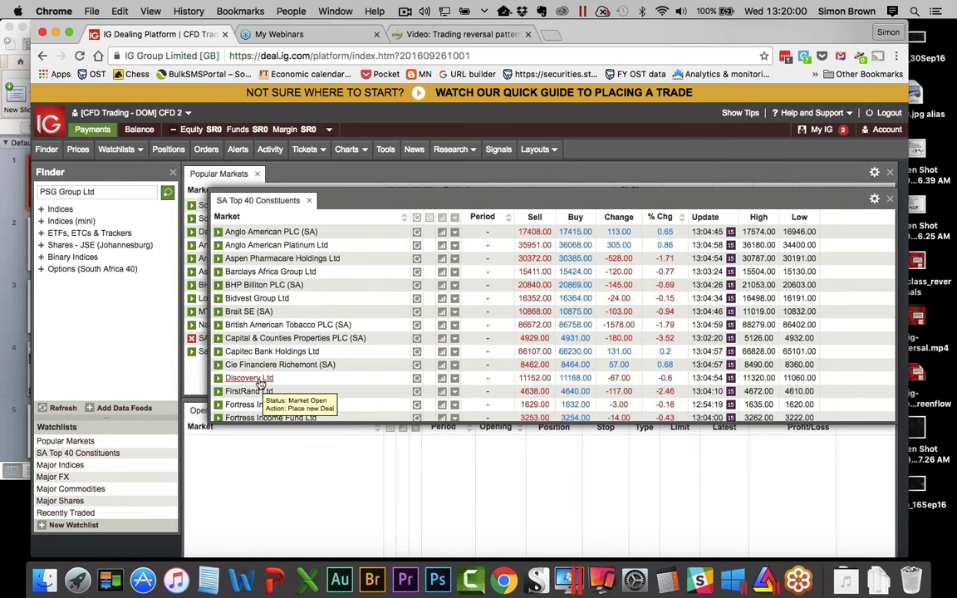
scroll(260, 383, down, 15)
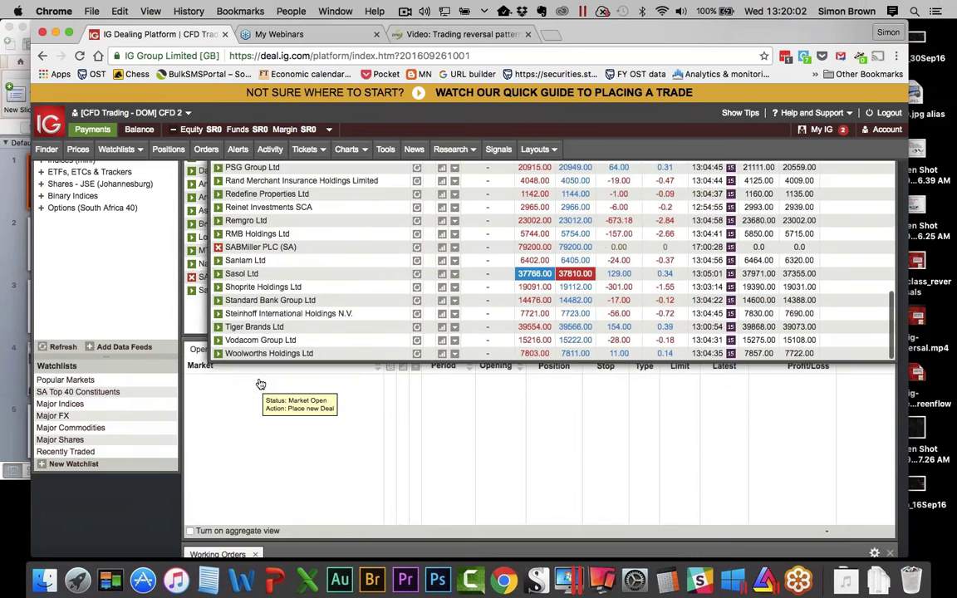
scroll(261, 383, up, 10)
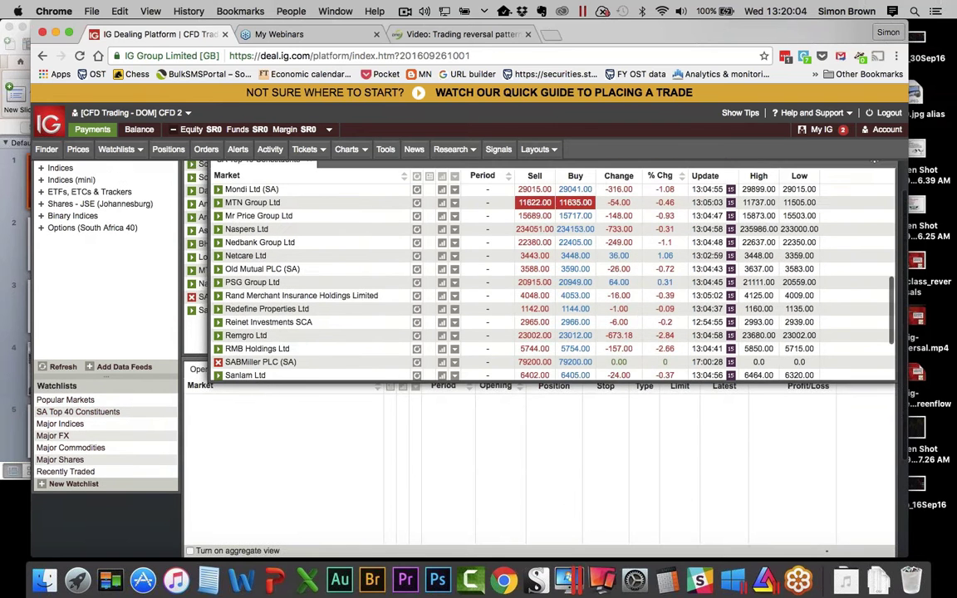
scroll(274, 344, down, 1)
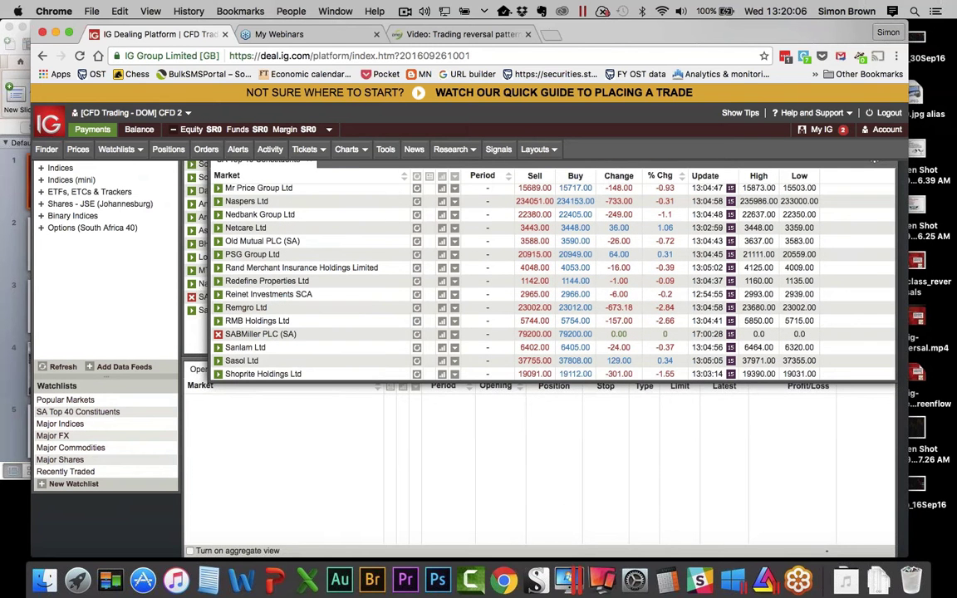
click(442, 363)
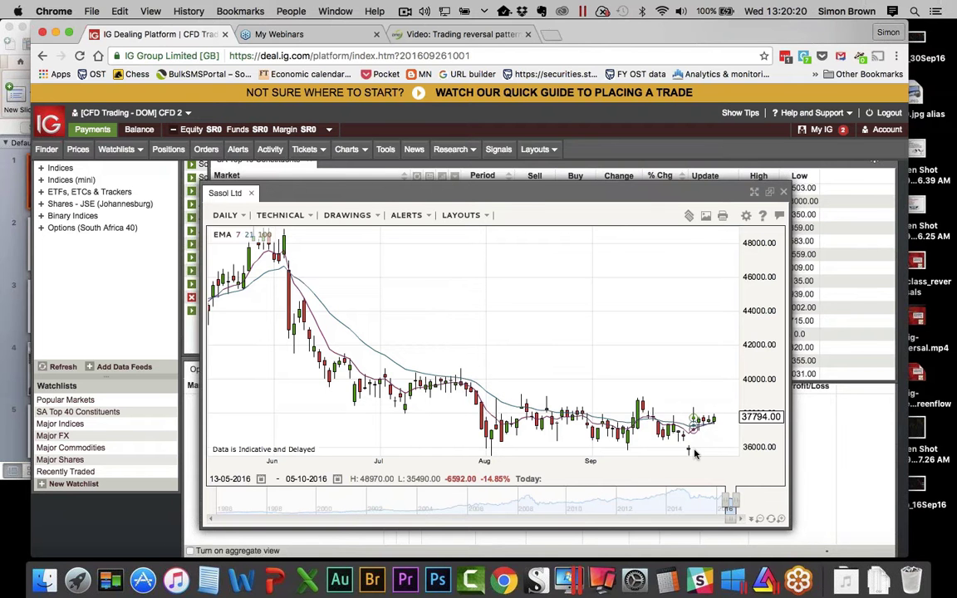
Examine the Sasol daily candles against the 7 and 21 EMAs from the June 2016 drop through late September.
mouse_move(696, 453)
mouse_move(520, 444)
mouse_move(302, 389)
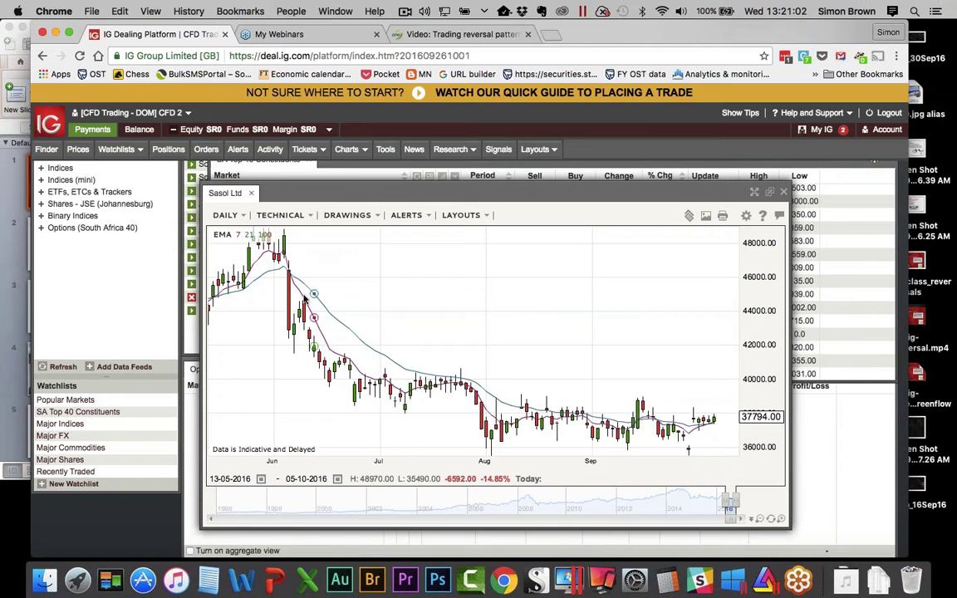
mouse_move(306, 294)
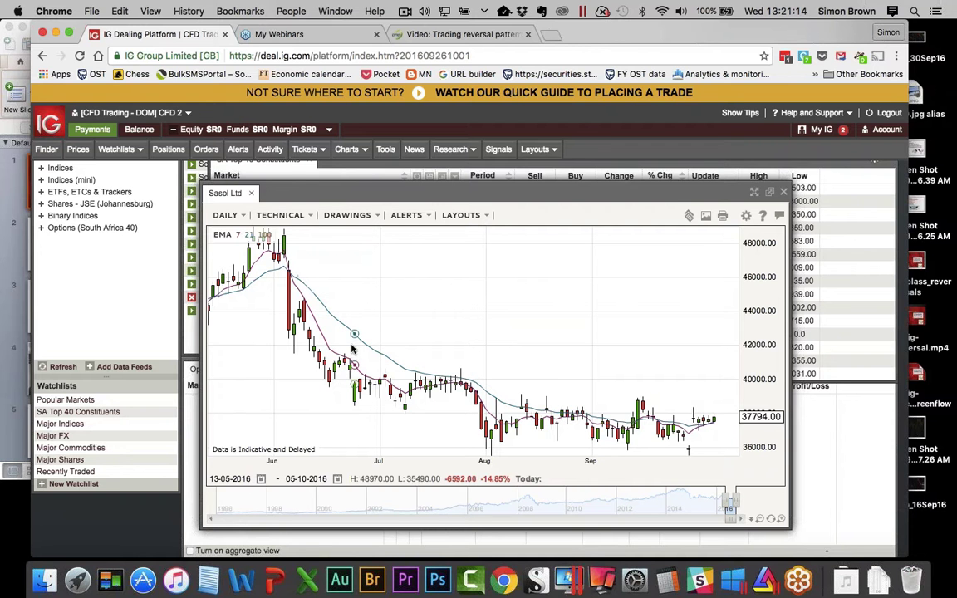
Draw four horizontal lines on the Sasol daily chart at about 45133, 42193, 41096 and 39551.
click(362, 216)
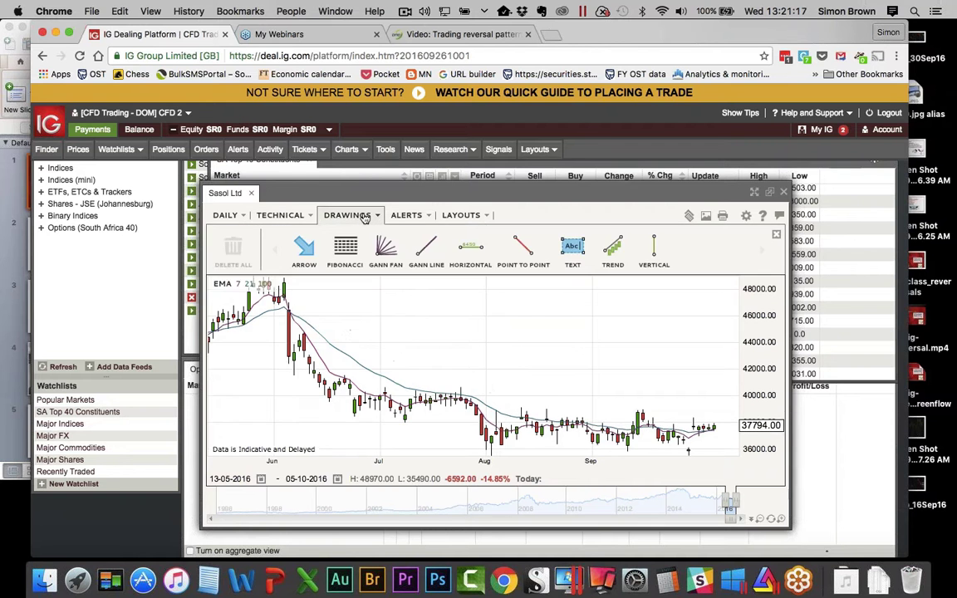
click(471, 251)
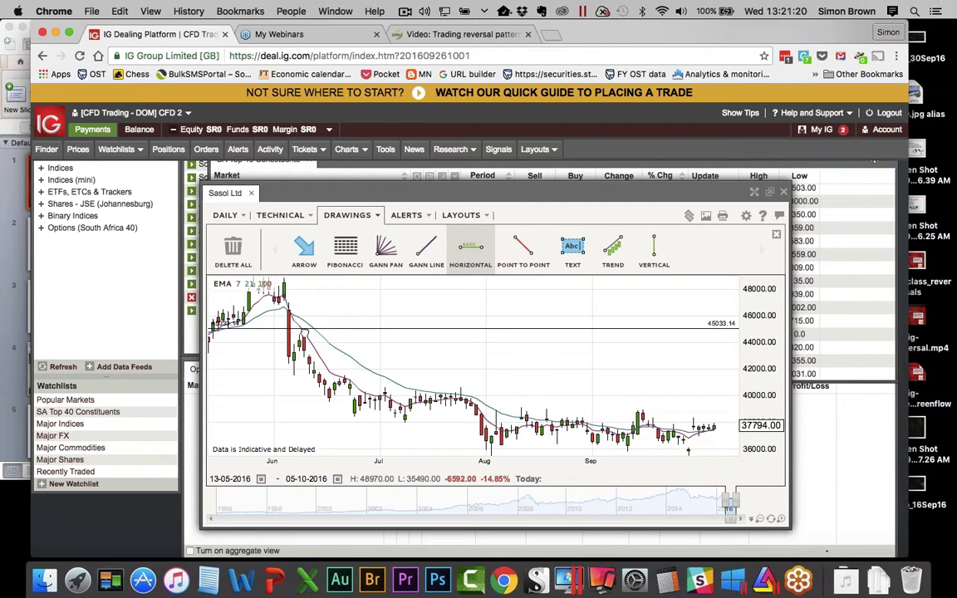
click(324, 332)
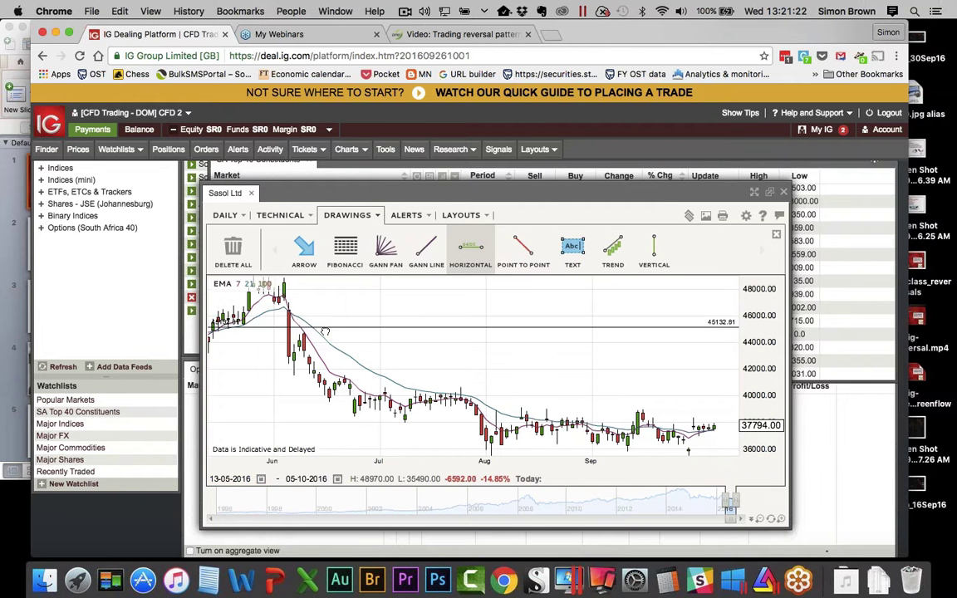
click(471, 249)
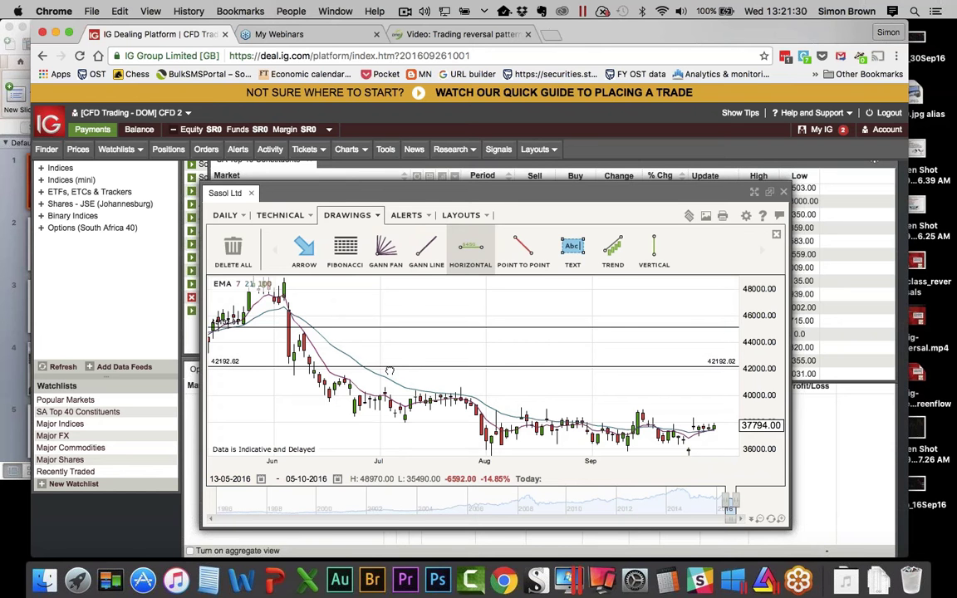
click(389, 368)
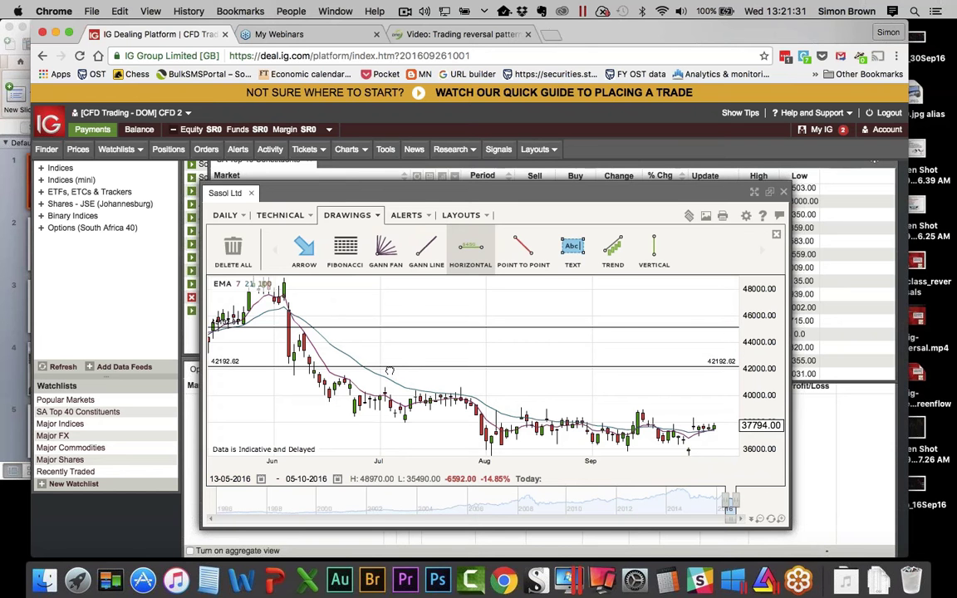
click(471, 245)
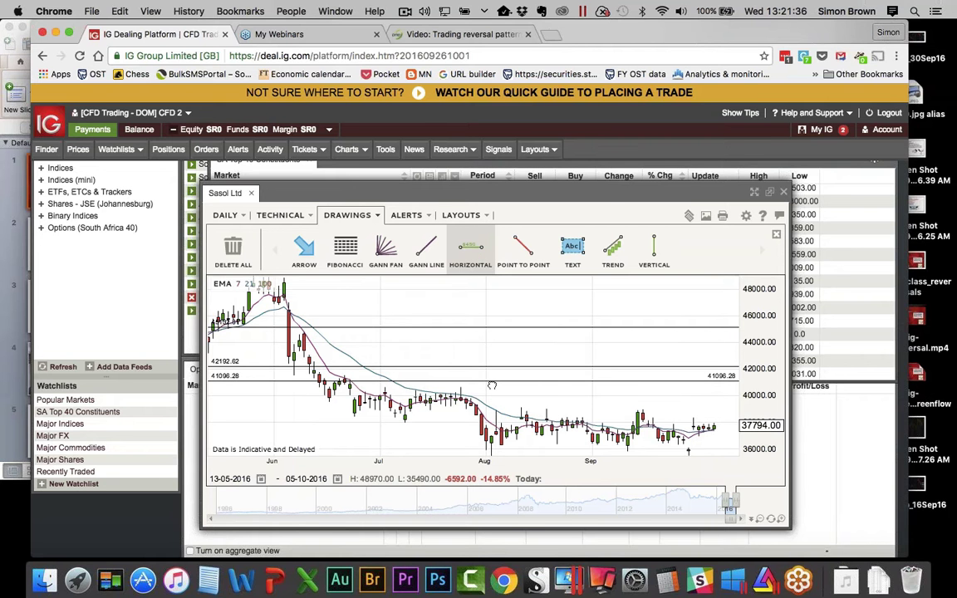
click(492, 385)
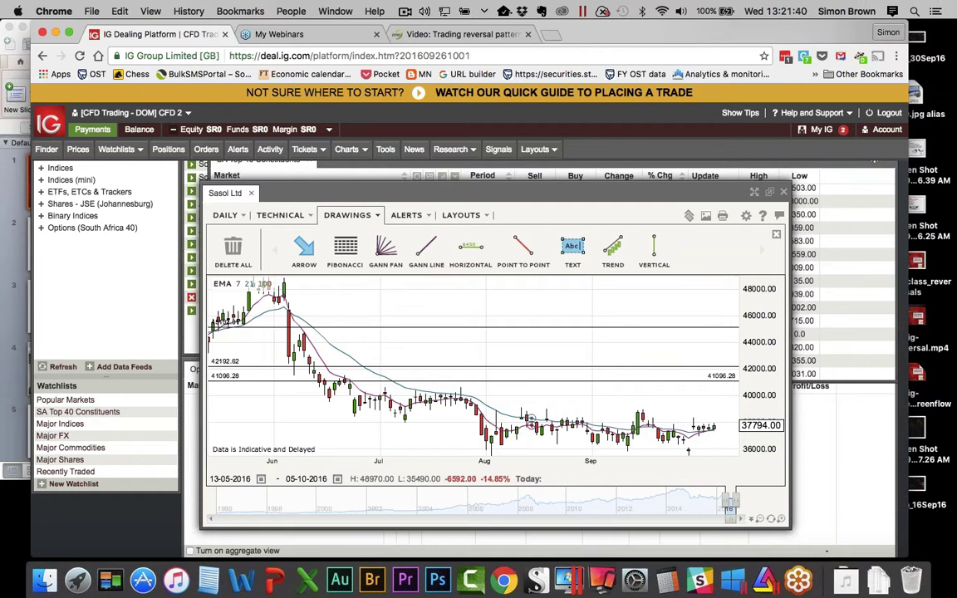
click(482, 254)
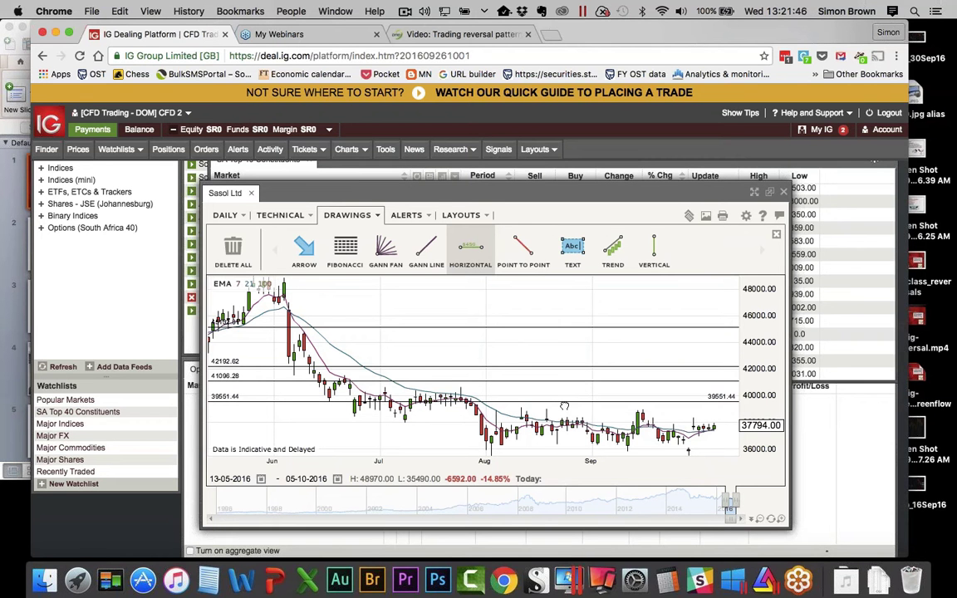
click(564, 406)
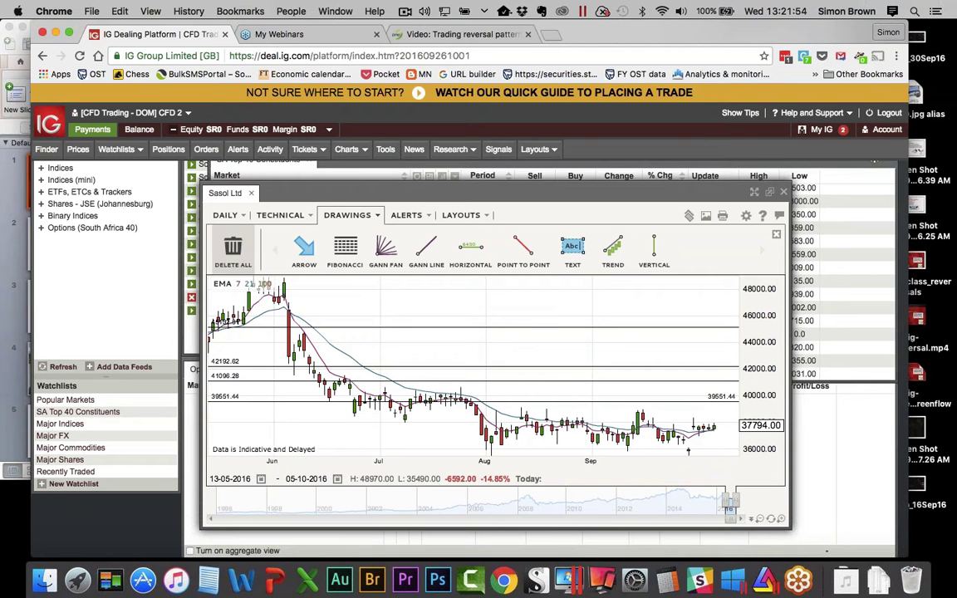
Delete all drawings from the Sasol chart and close the drawing tools.
click(244, 250)
click(561, 392)
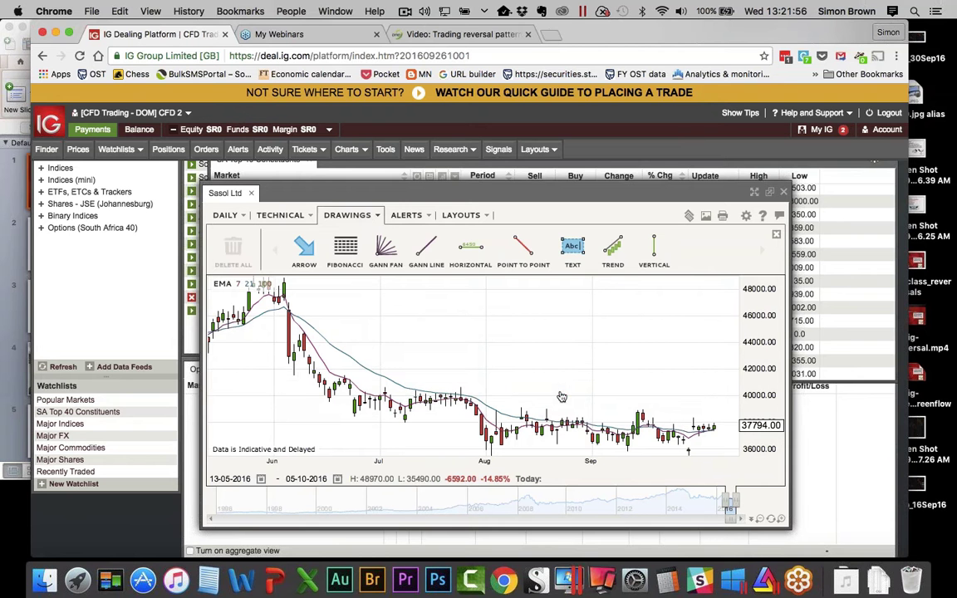
click(336, 214)
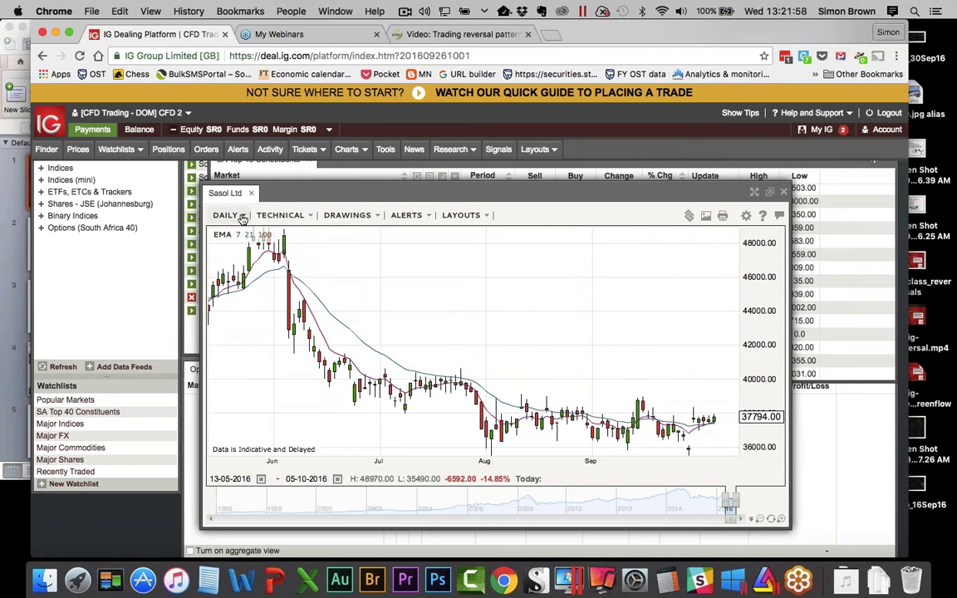
View the Sasol chart at the weekly interval, and return it to daily.
click(225, 215)
click(294, 235)
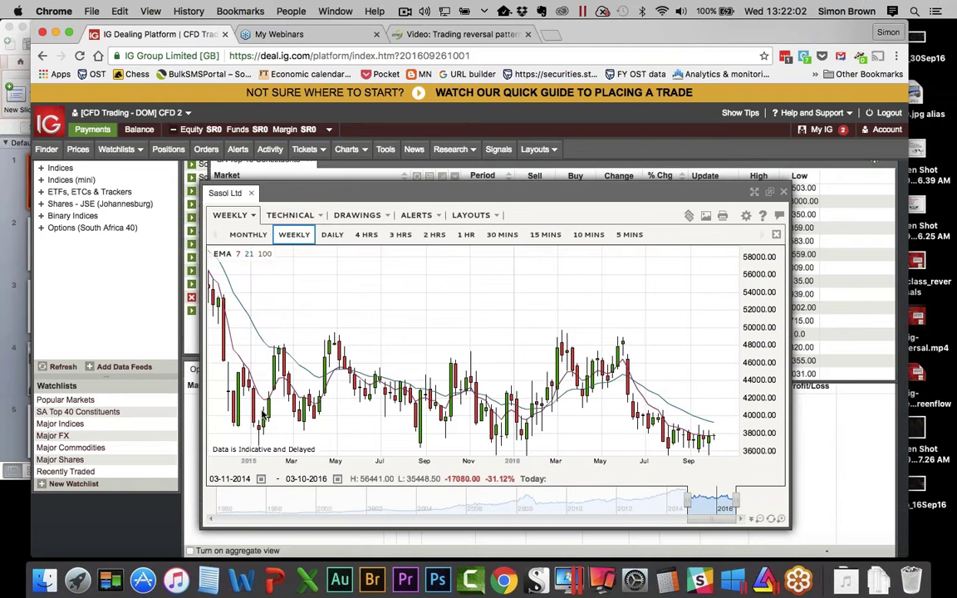
click(333, 234)
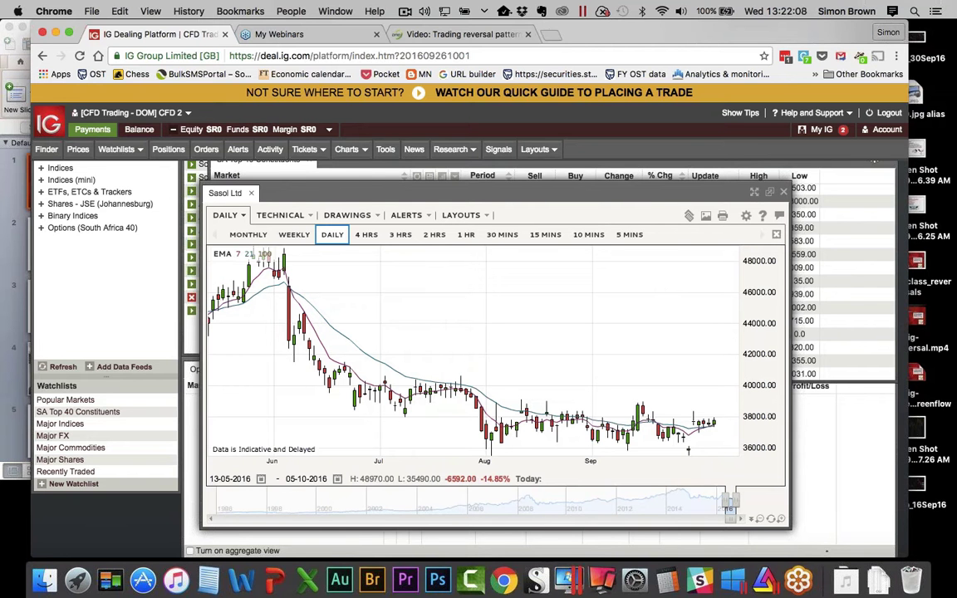
Inspect the Sasol daily candles around the early June 2016 EMA crossover, including the 9 June 2016 candle.
mouse_move(261, 257)
mouse_move(375, 422)
mouse_move(242, 303)
mouse_move(306, 326)
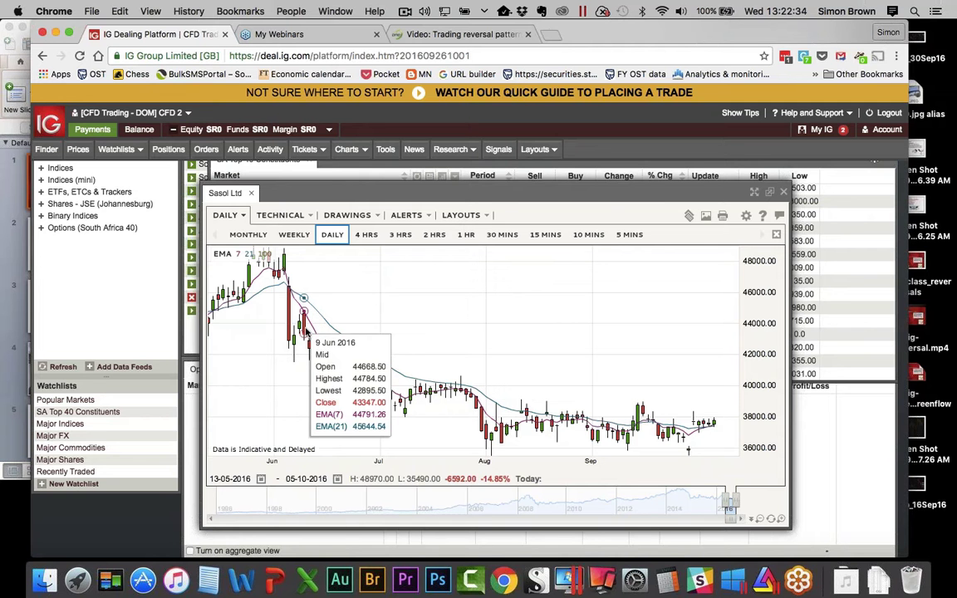
Examine Sasol's weekly candles against the EMAs from early 2015 through February 2016, and close the chart.
click(294, 234)
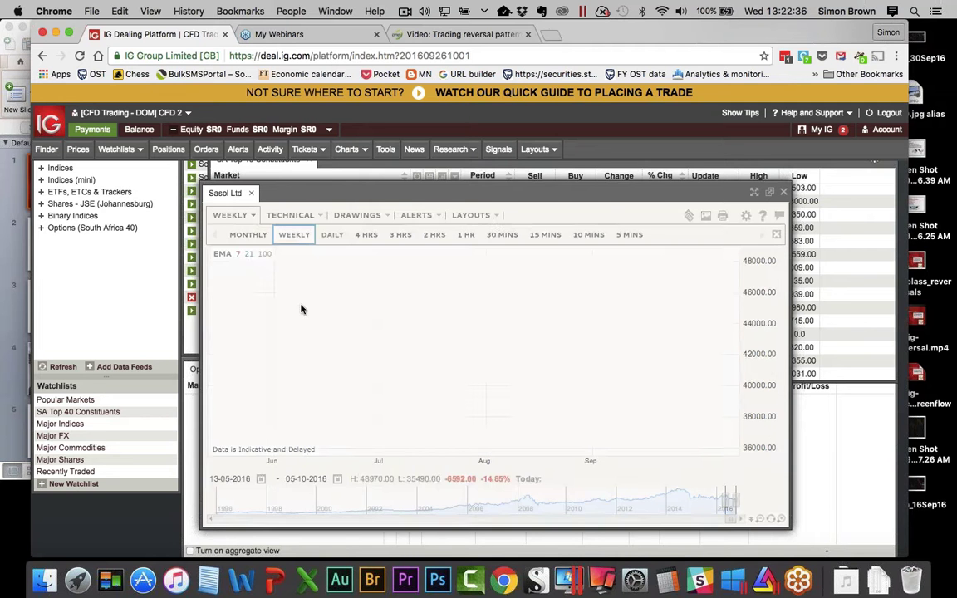
mouse_move(319, 399)
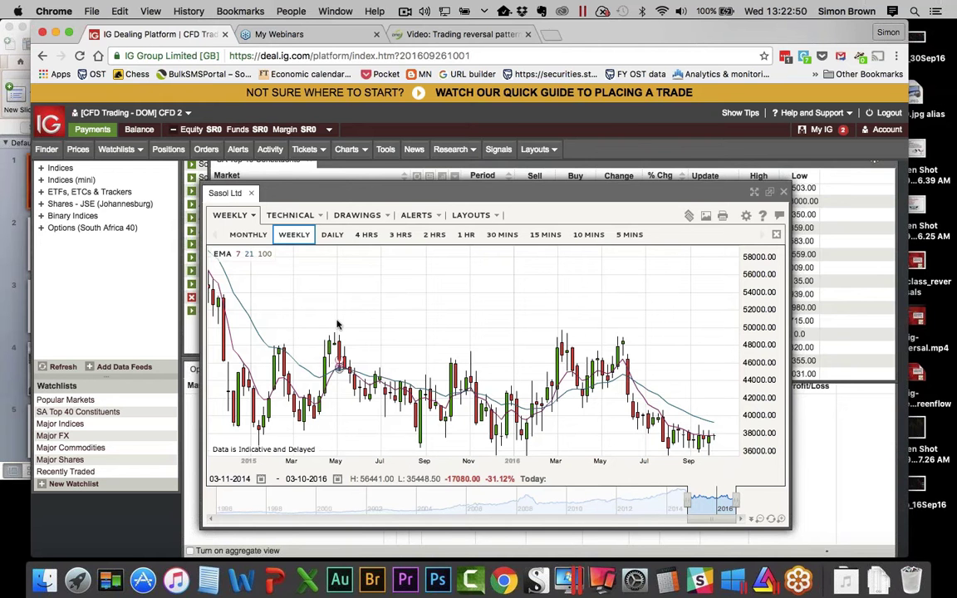
mouse_move(338, 324)
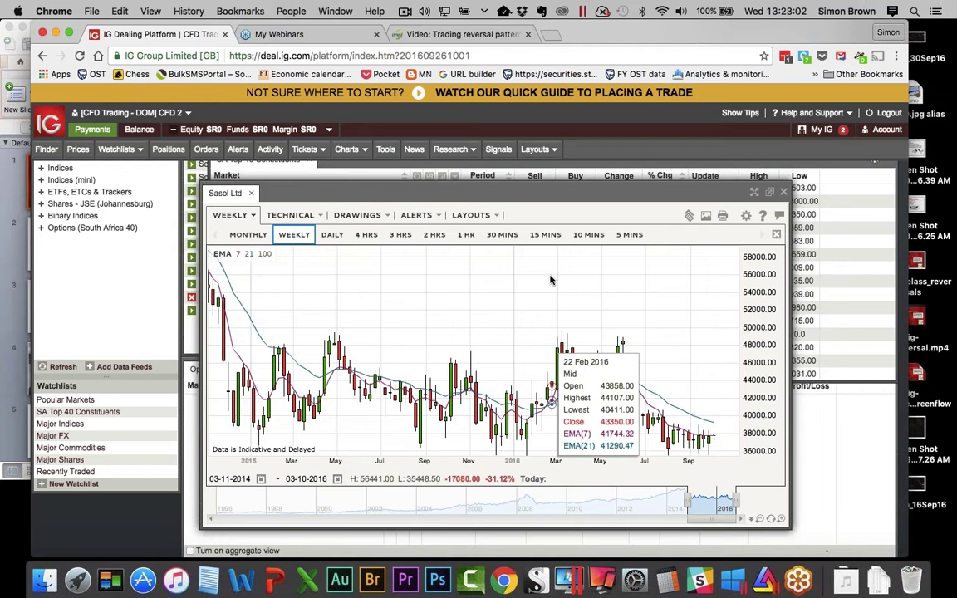
click(786, 193)
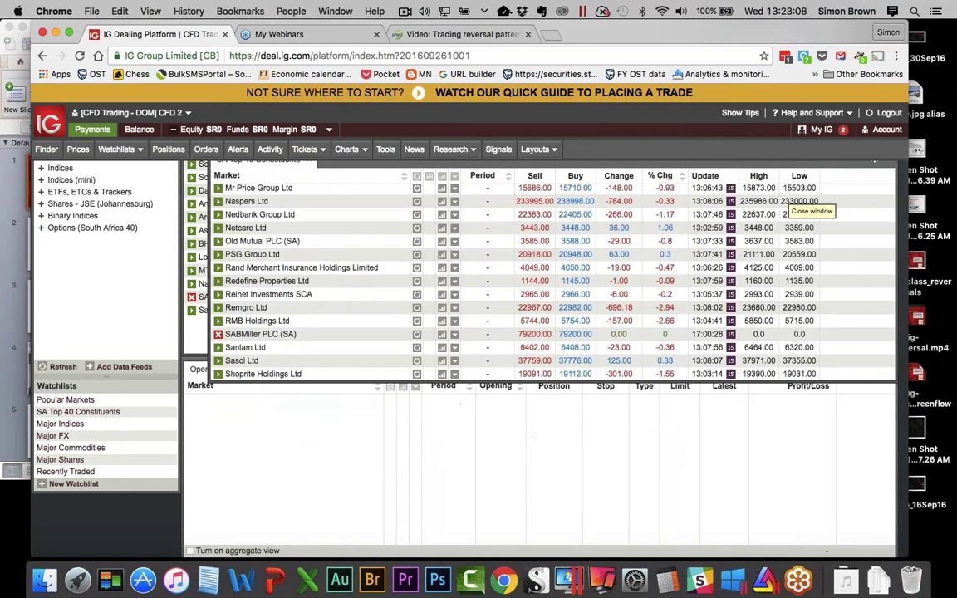
Switch to the PowerPoint slide show and advance from the Engulfing candle slide to the Kangaroo tail slide.
click(276, 580)
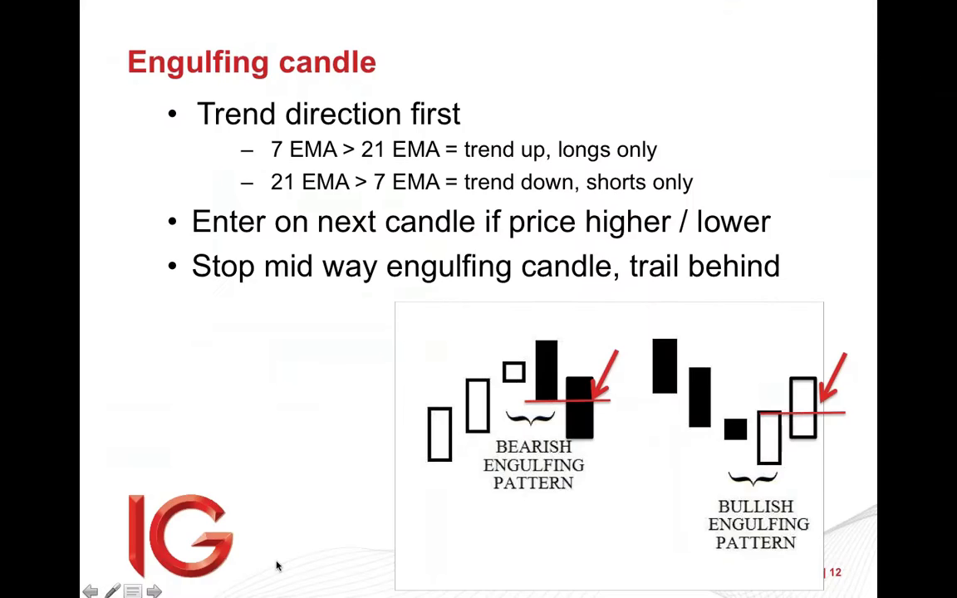
key(Right)
key(Right)
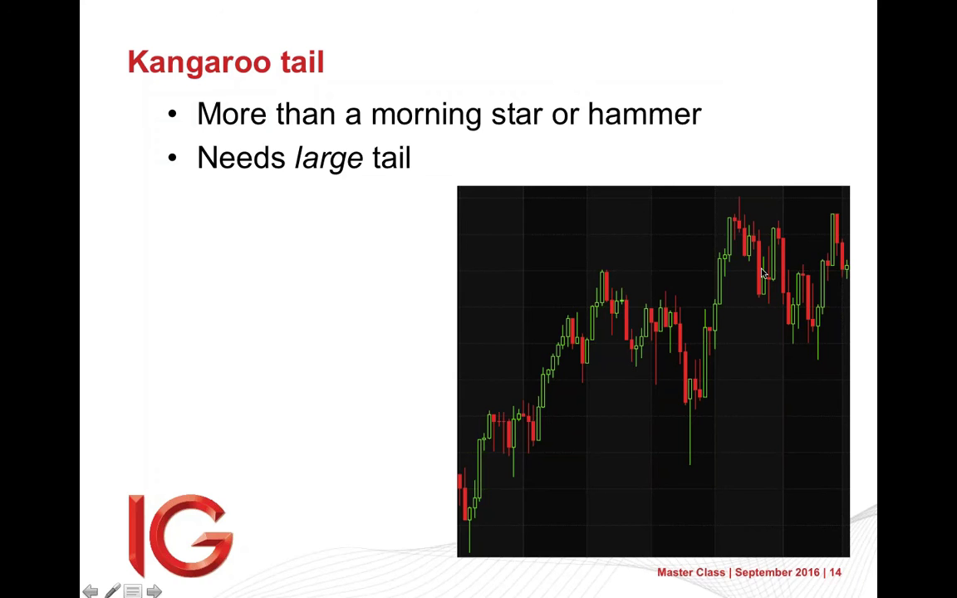
Switch to the IG Dealing Platform and inspect Aspen Pharmacare's weekly candles against the EMAs from December 2014 to September 2015.
key(ctrl+Up)
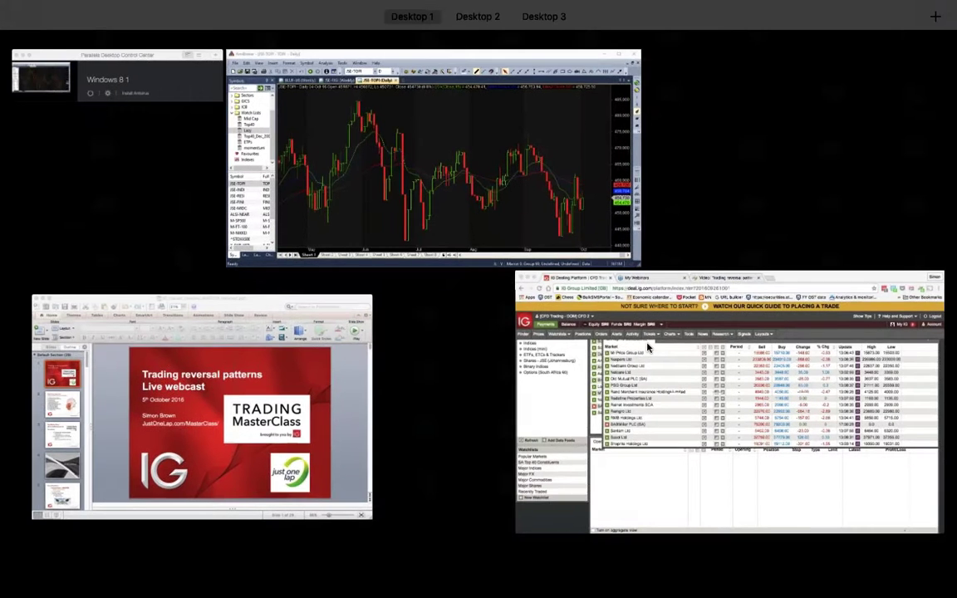
click(647, 347)
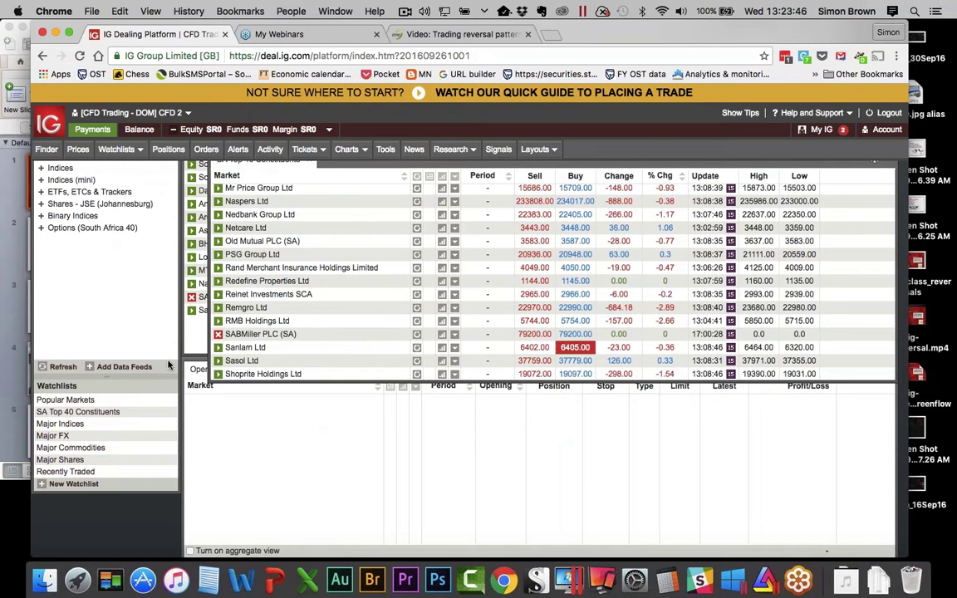
scroll(316, 320, up, 10)
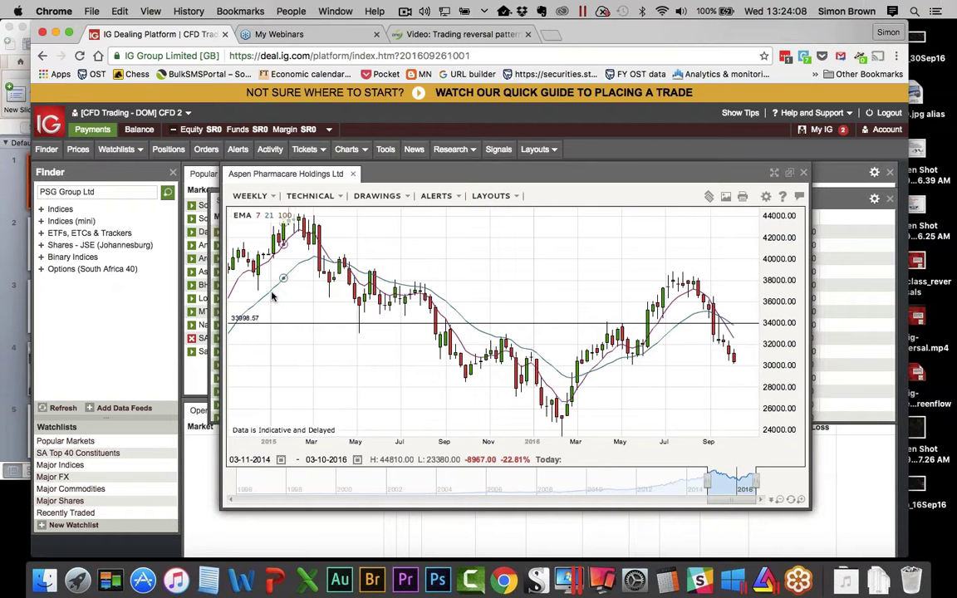
mouse_move(259, 295)
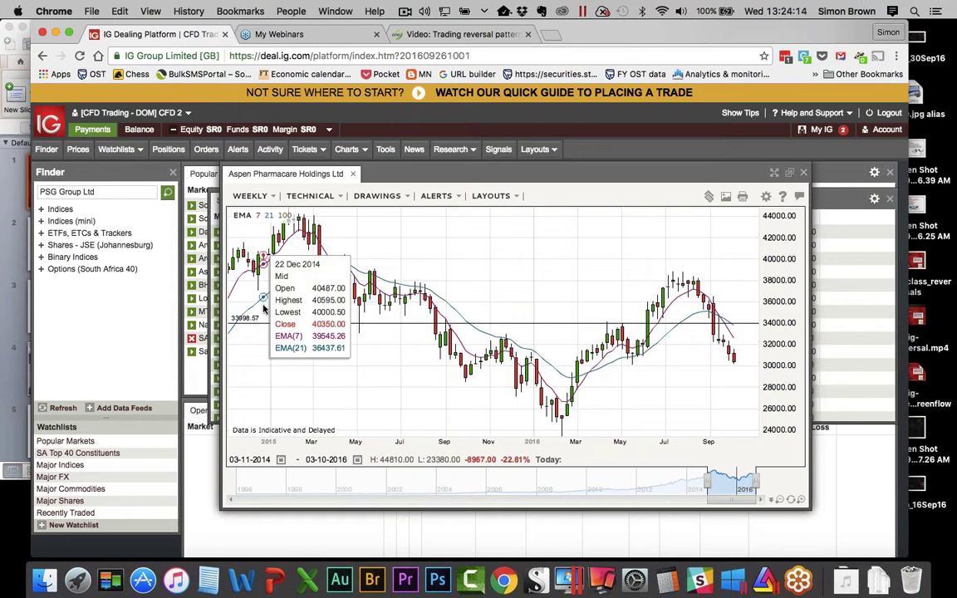
mouse_move(259, 272)
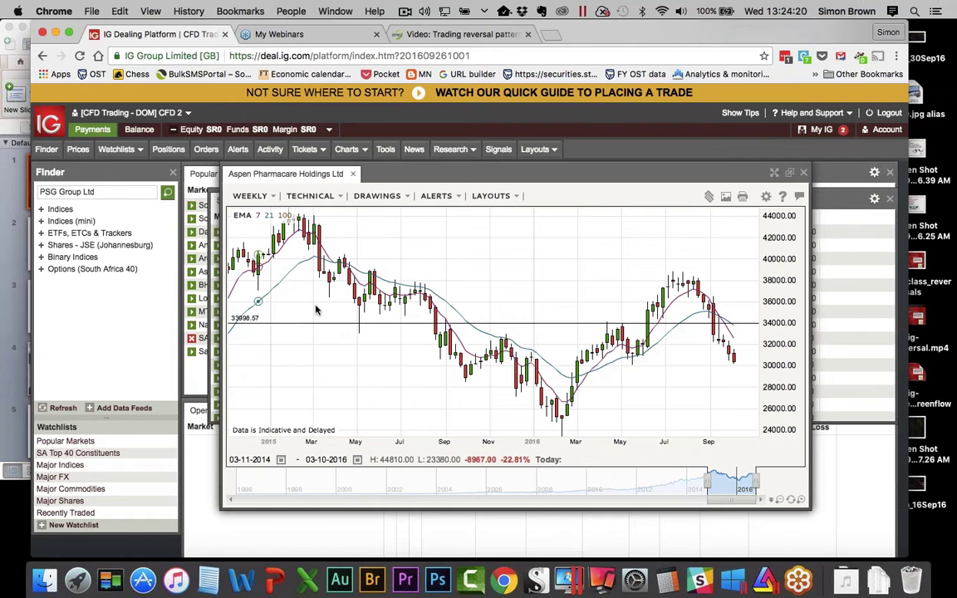
mouse_move(375, 314)
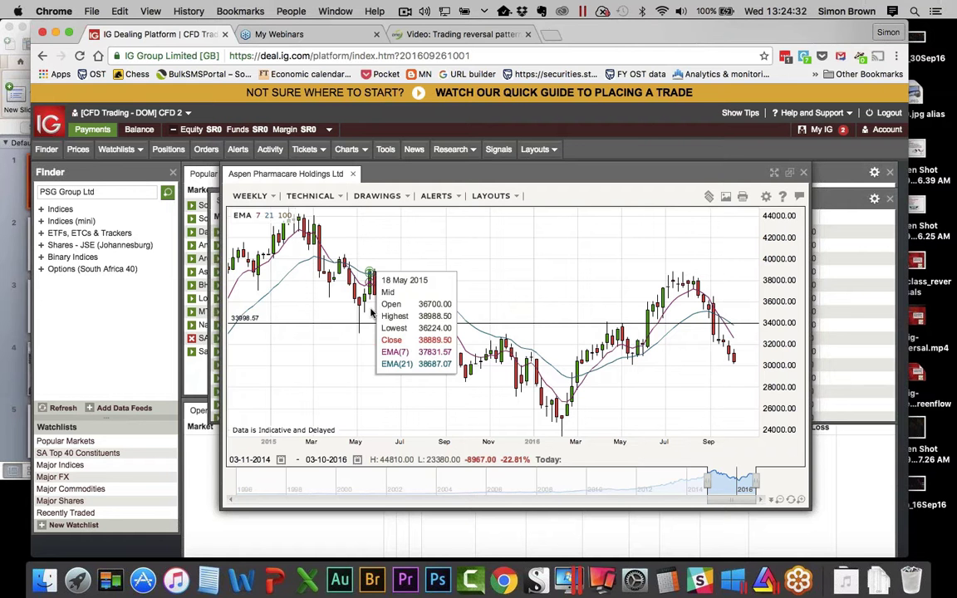
mouse_move(515, 259)
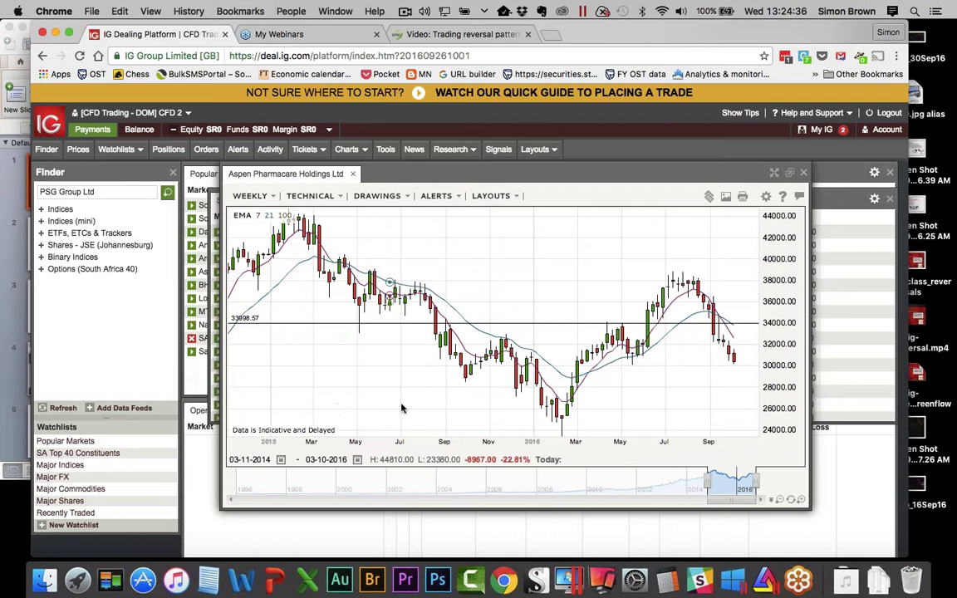
mouse_move(451, 389)
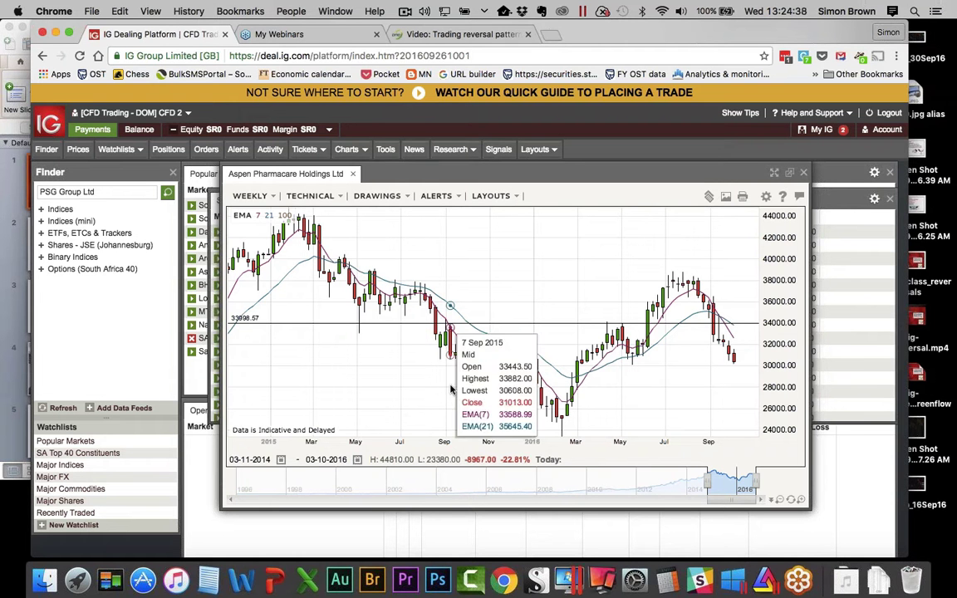
Delete all existing annotations from the Aspen Pharmacare weekly chart.
click(375, 196)
click(253, 231)
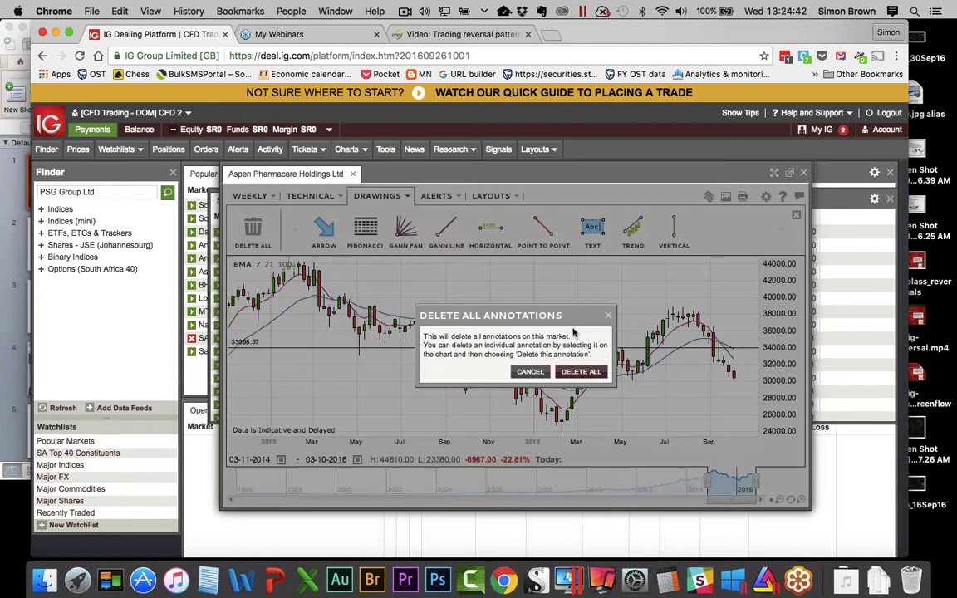
click(580, 371)
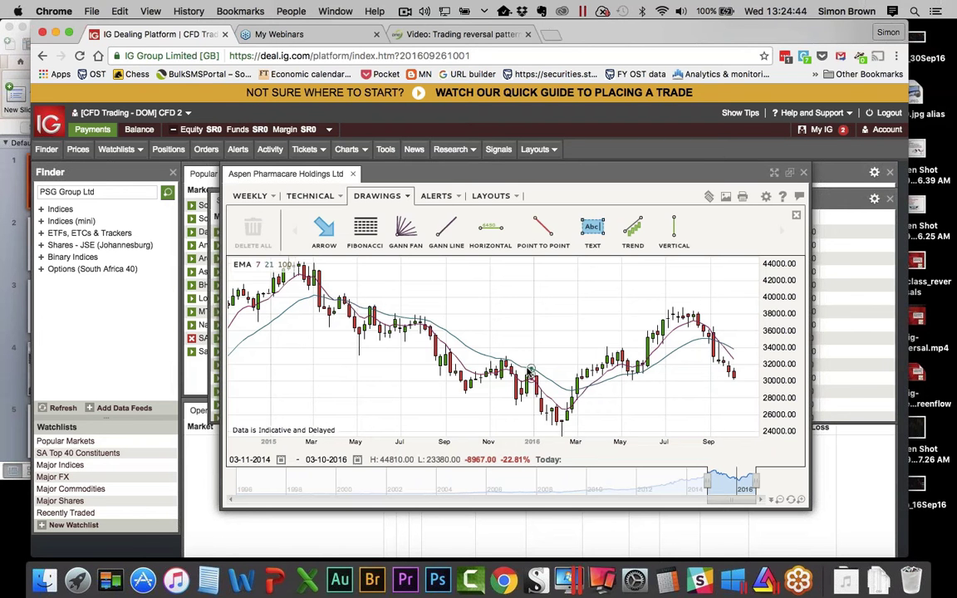
Draw two horizontal lines on the Aspen weekly chart, at about 34115 and about 33323.
mouse_move(488, 406)
mouse_move(451, 372)
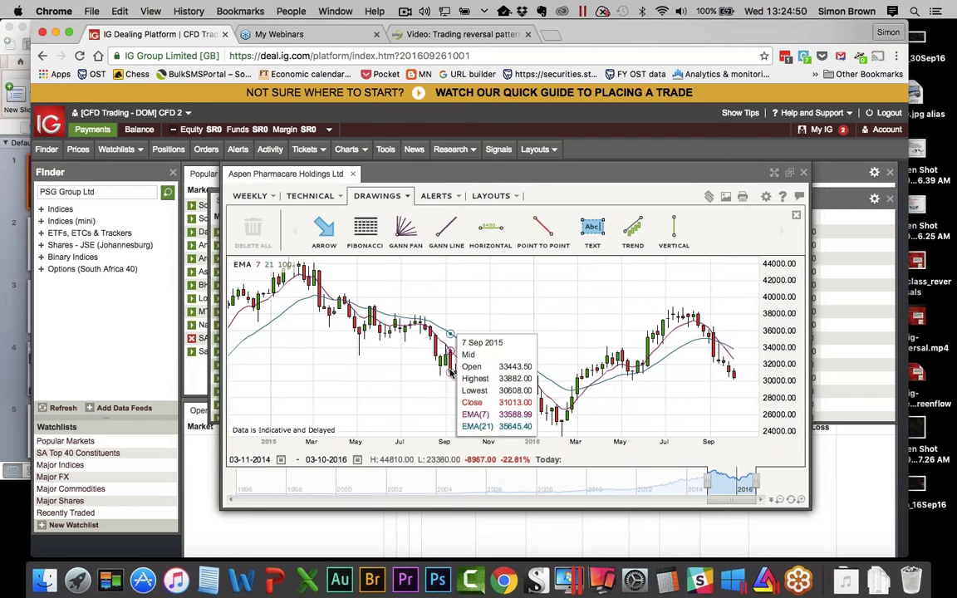
click(487, 237)
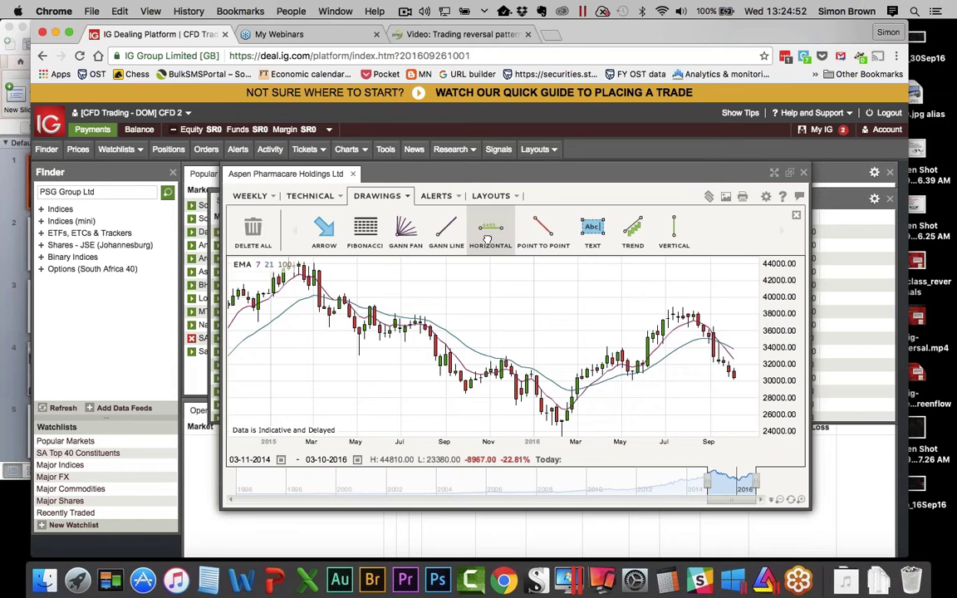
click(465, 347)
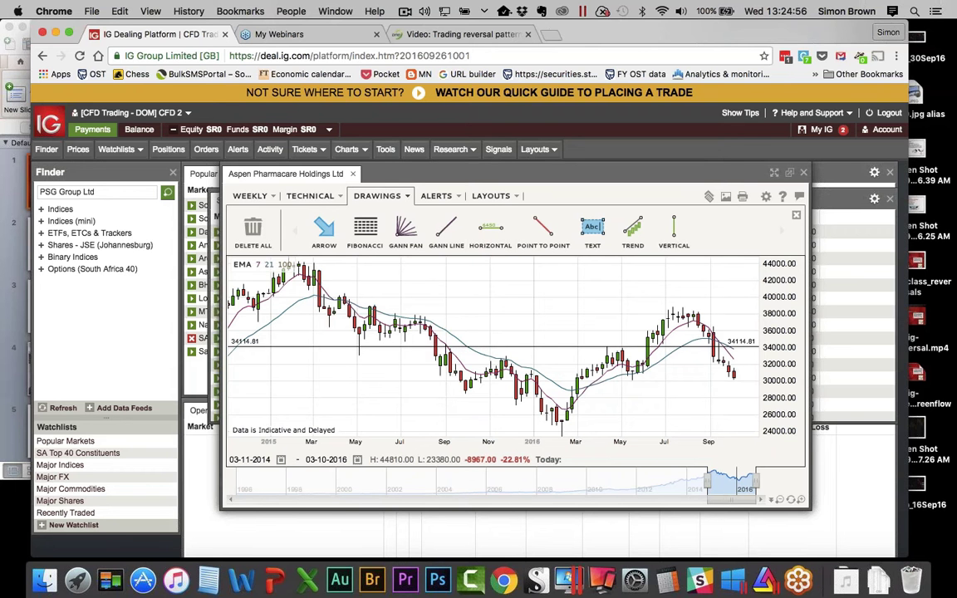
mouse_move(497, 363)
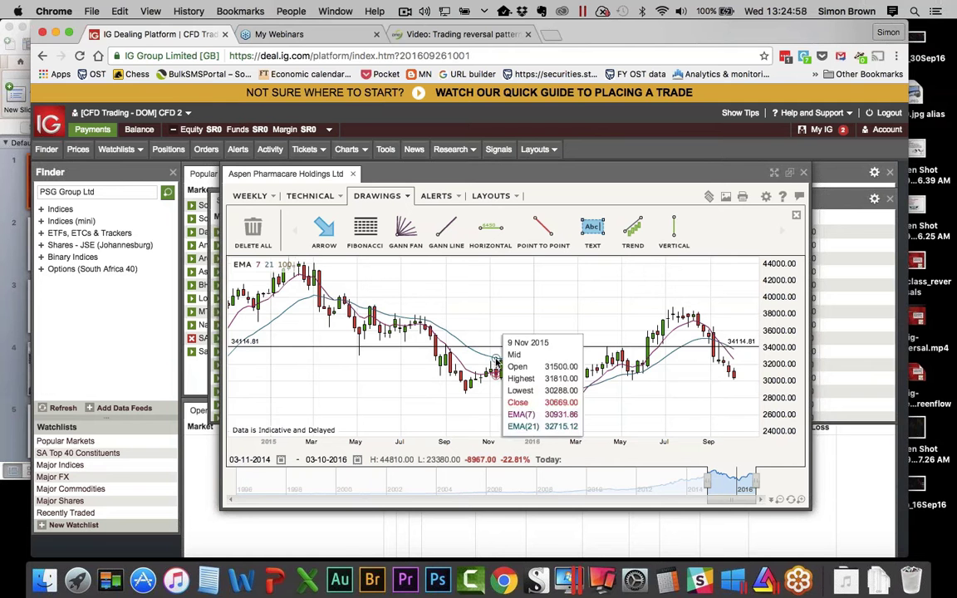
click(493, 236)
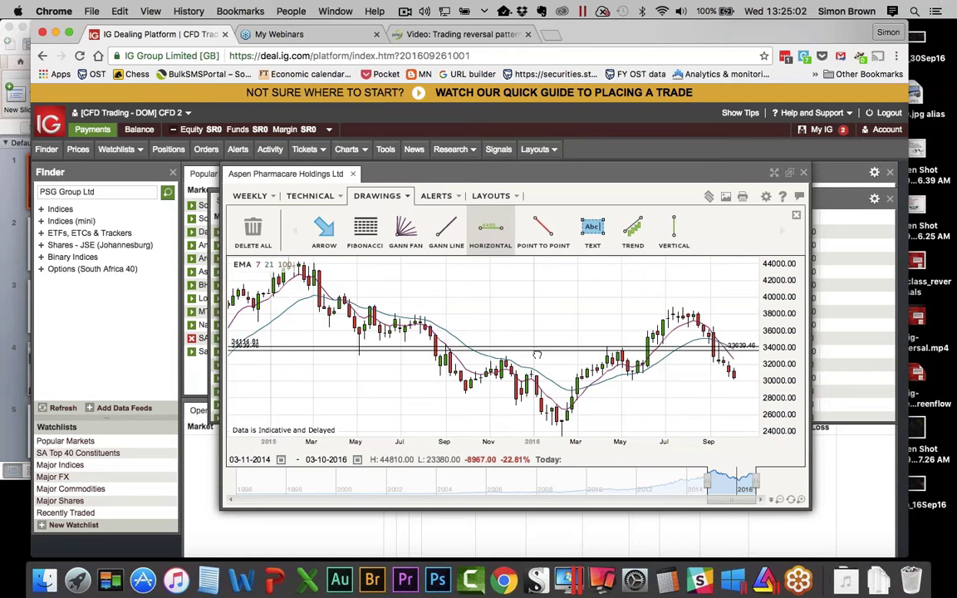
click(538, 356)
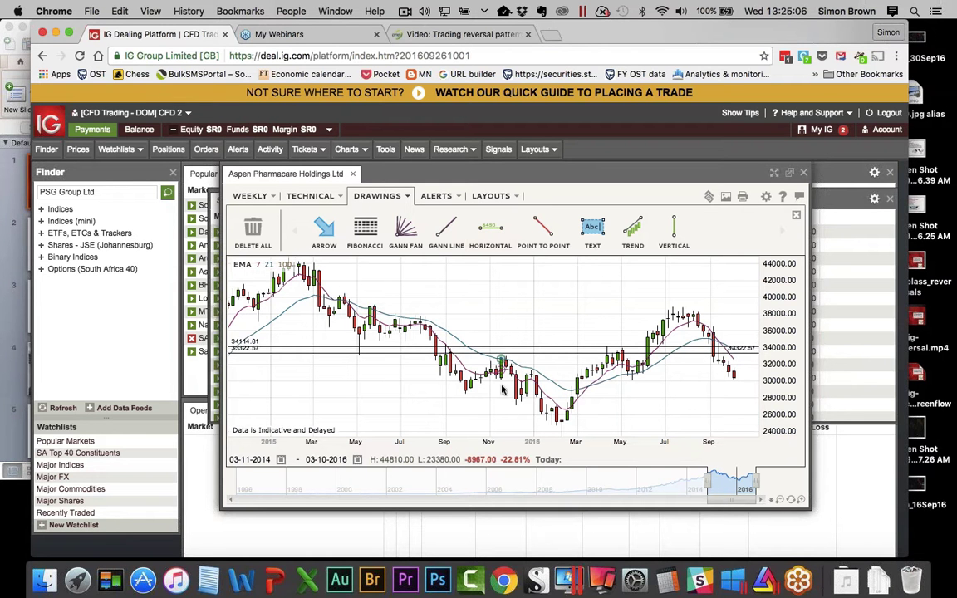
Add two lower horizontal lines to the Aspen chart, at about 31976 and about 27618.
click(490, 231)
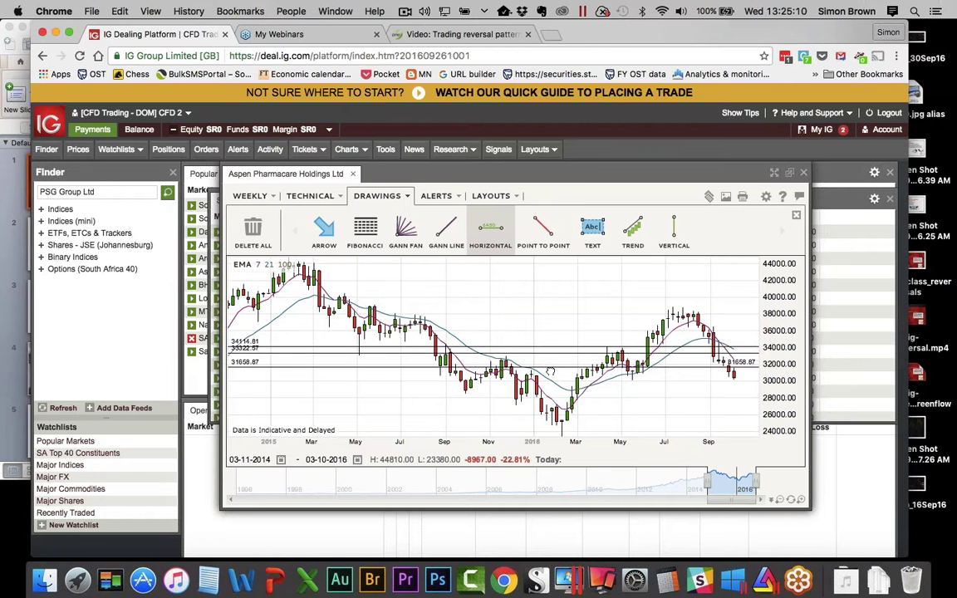
click(550, 368)
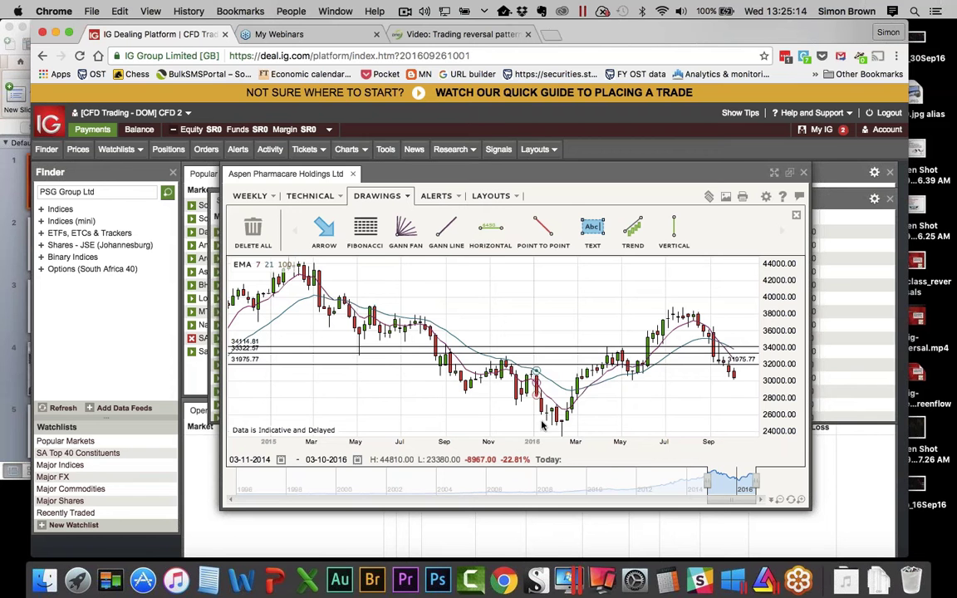
click(504, 237)
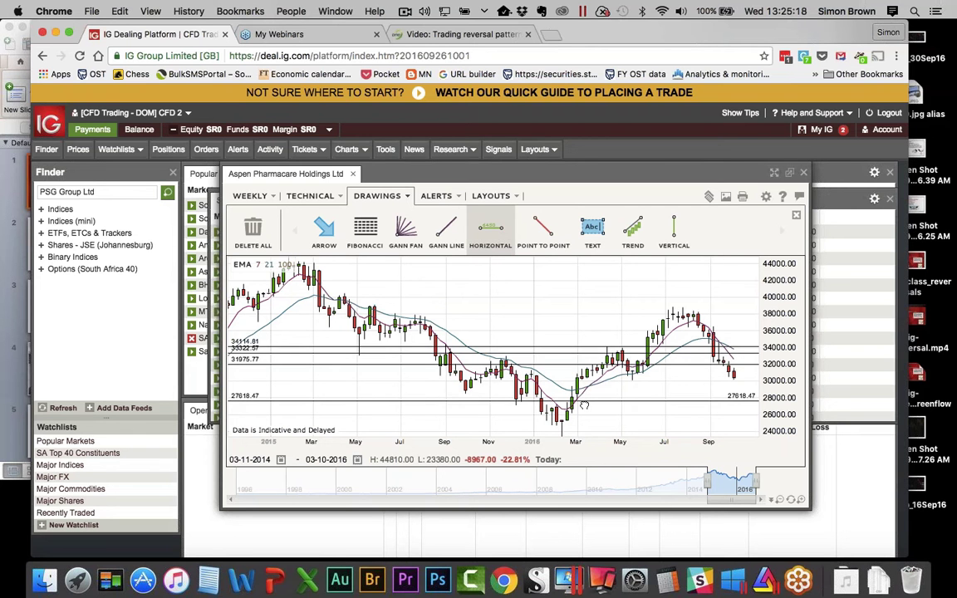
click(584, 405)
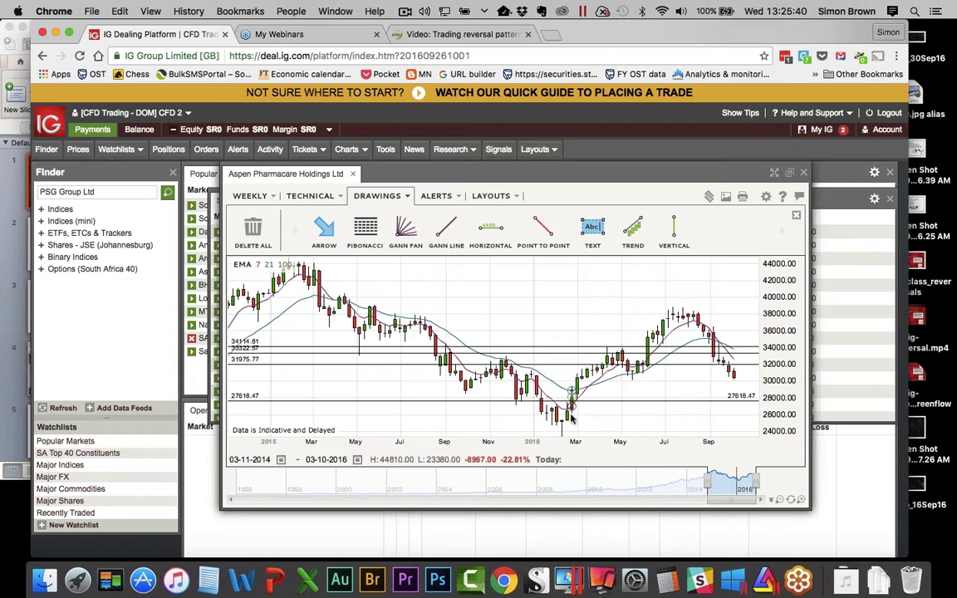
Review Aspen's weekly candles against the drawn levels from September 2015 to April 2016, and put away the drawing tools.
mouse_move(572, 419)
mouse_move(449, 376)
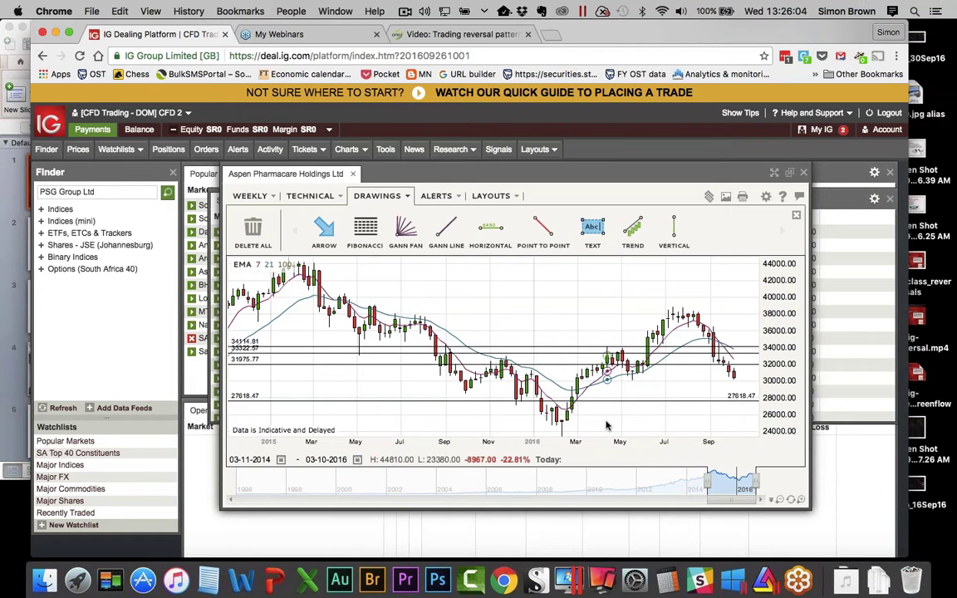
mouse_move(606, 426)
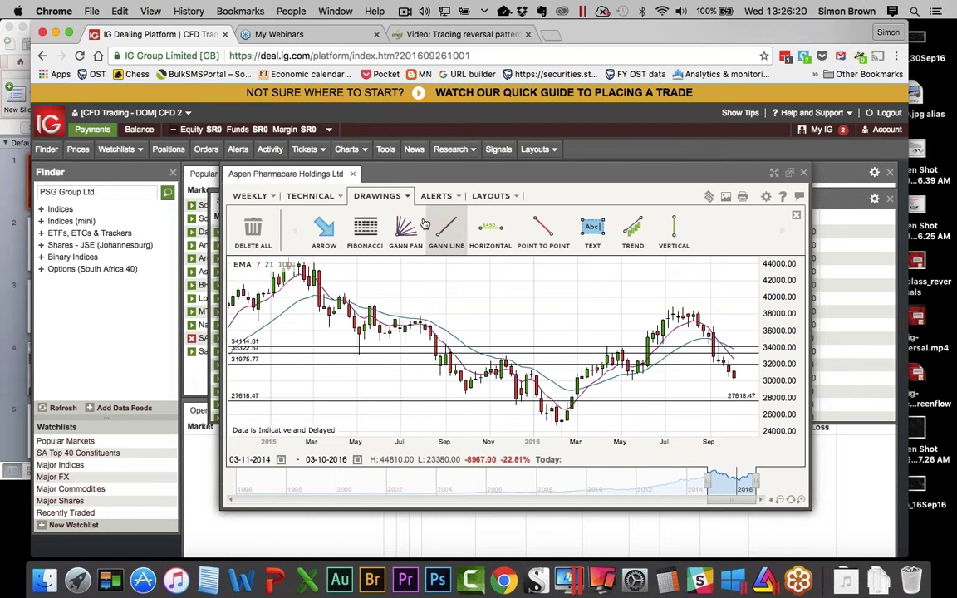
click(374, 196)
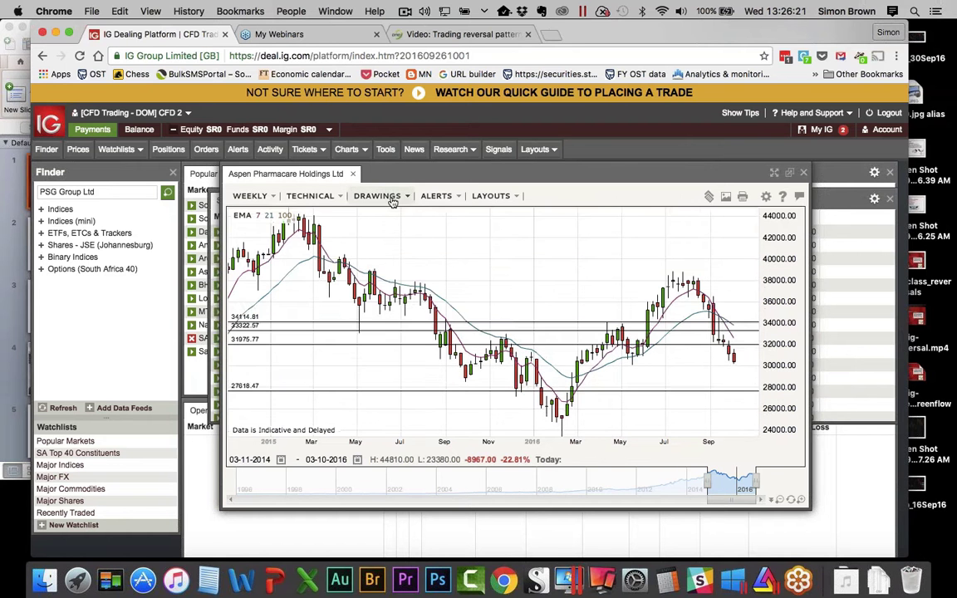
Show the MACD indicator on the Aspen chart to check the early 2016 turn, and remove it again.
click(329, 200)
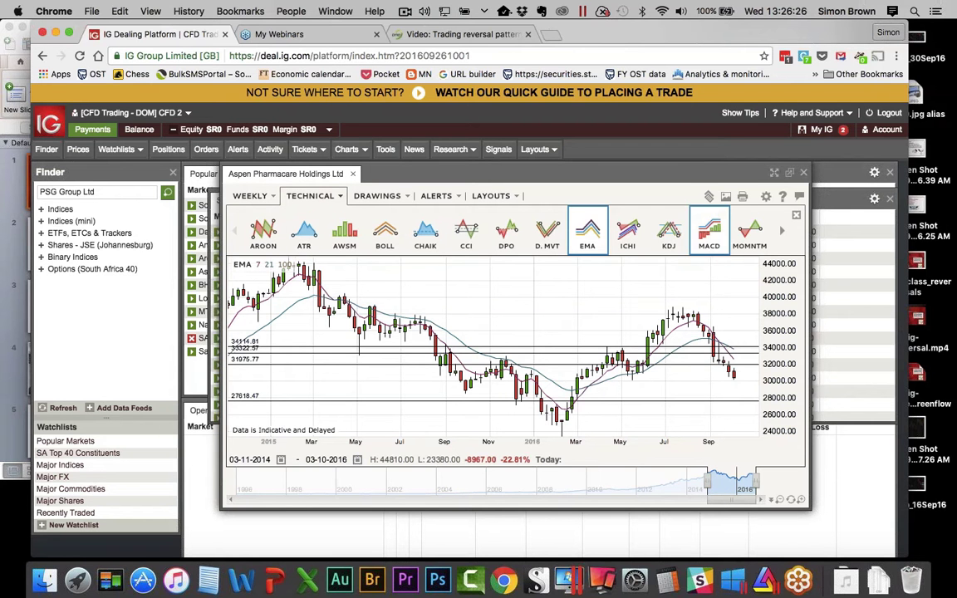
click(709, 231)
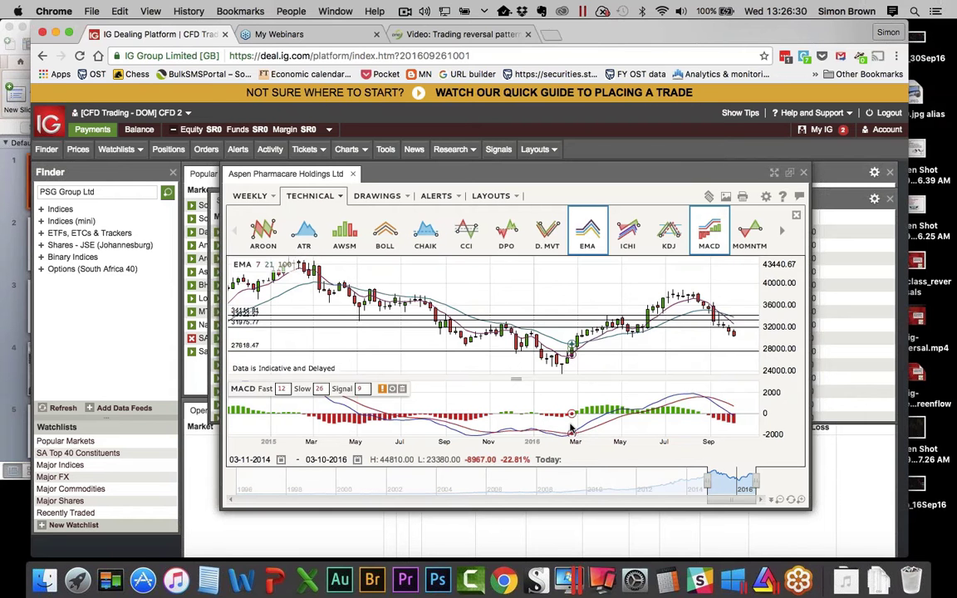
mouse_move(571, 428)
click(708, 231)
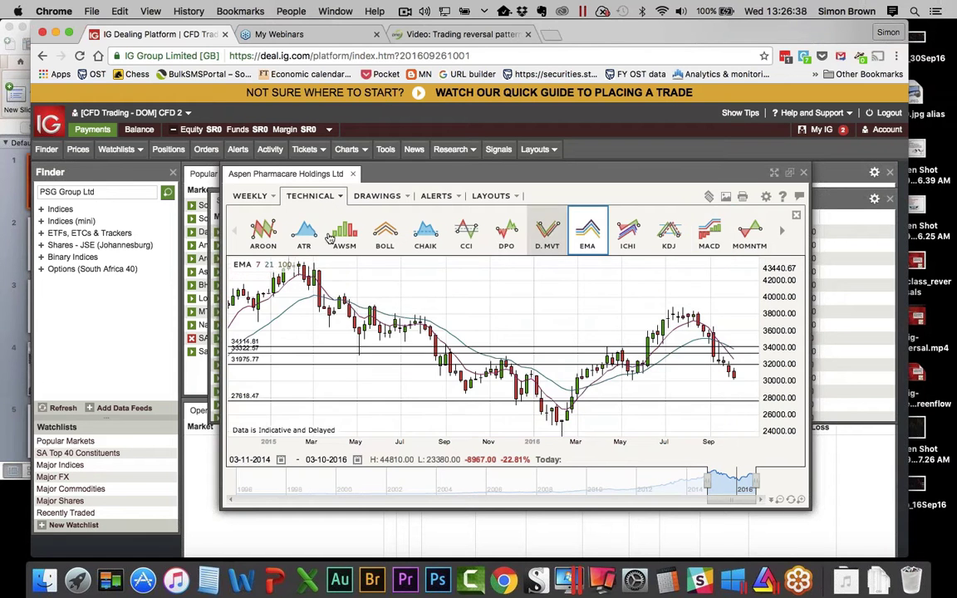
click(313, 197)
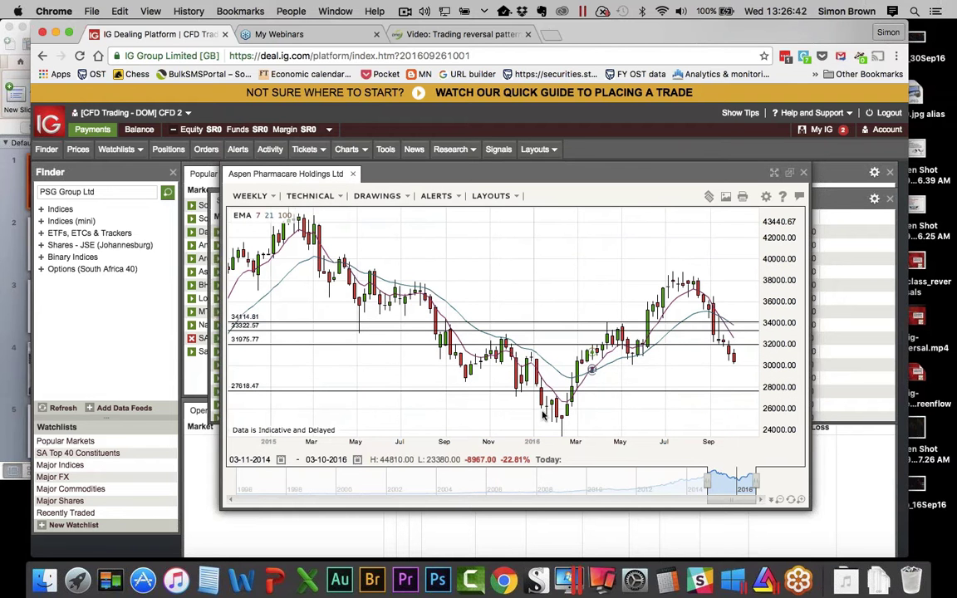
Inspect Aspen's weekly candles around the March 2016 EMA crossover, including the 7 March 2016 candle, and close the chart.
mouse_move(568, 409)
mouse_move(583, 376)
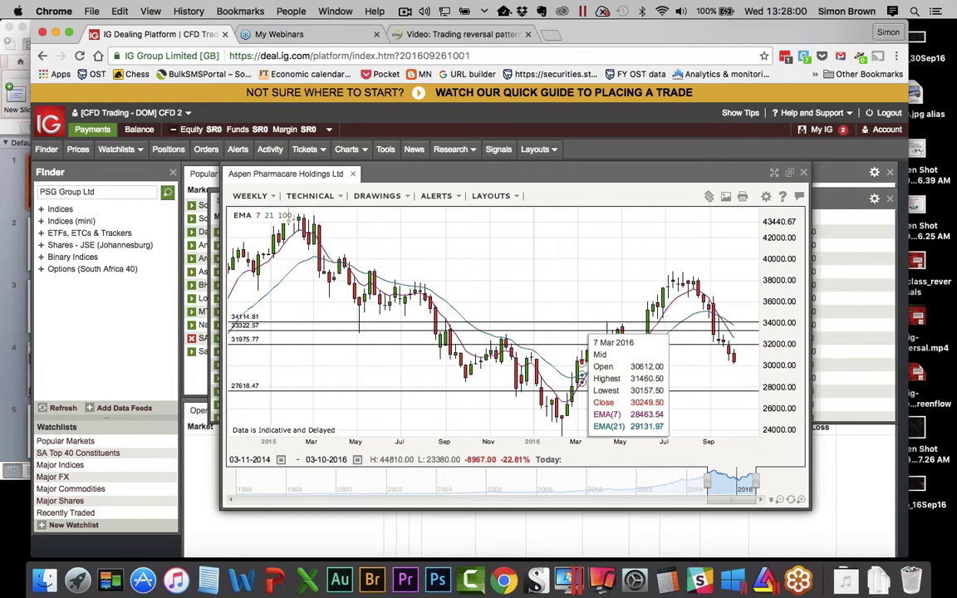
click(803, 173)
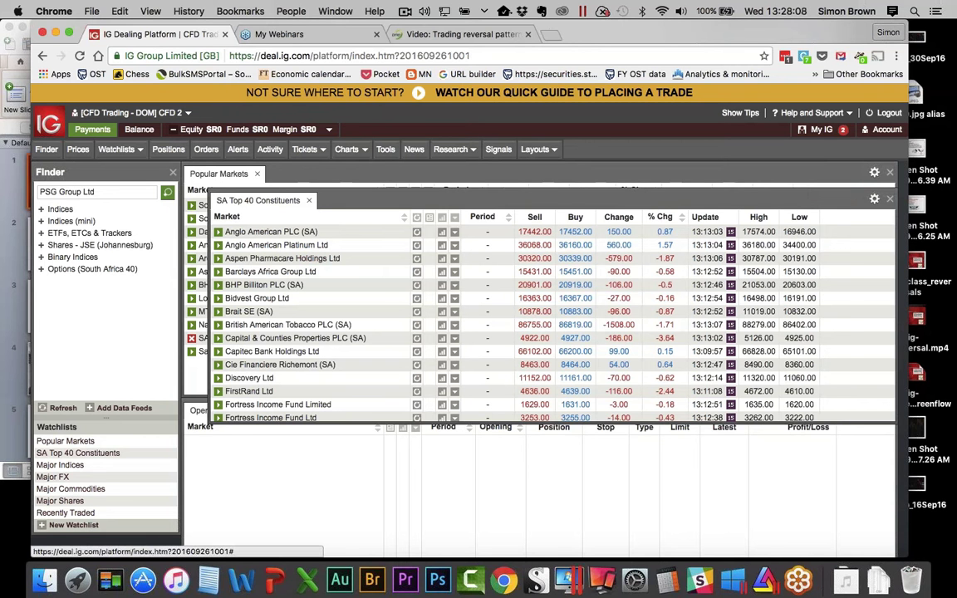
Open the Barclays Africa Group chart, and switch to the PowerPoint slide show to go back to Engulfing candle slide 12.
click(442, 271)
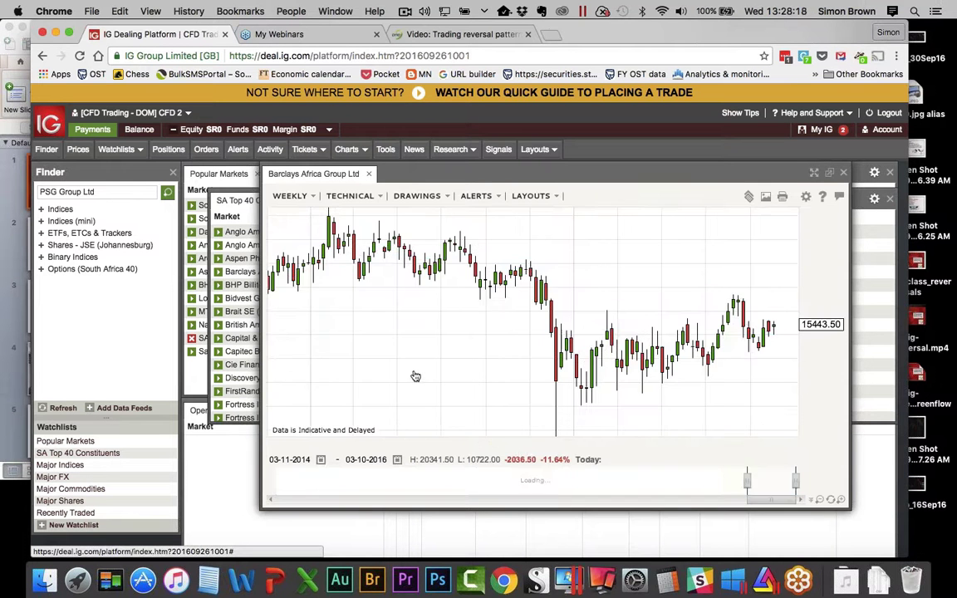
click(276, 582)
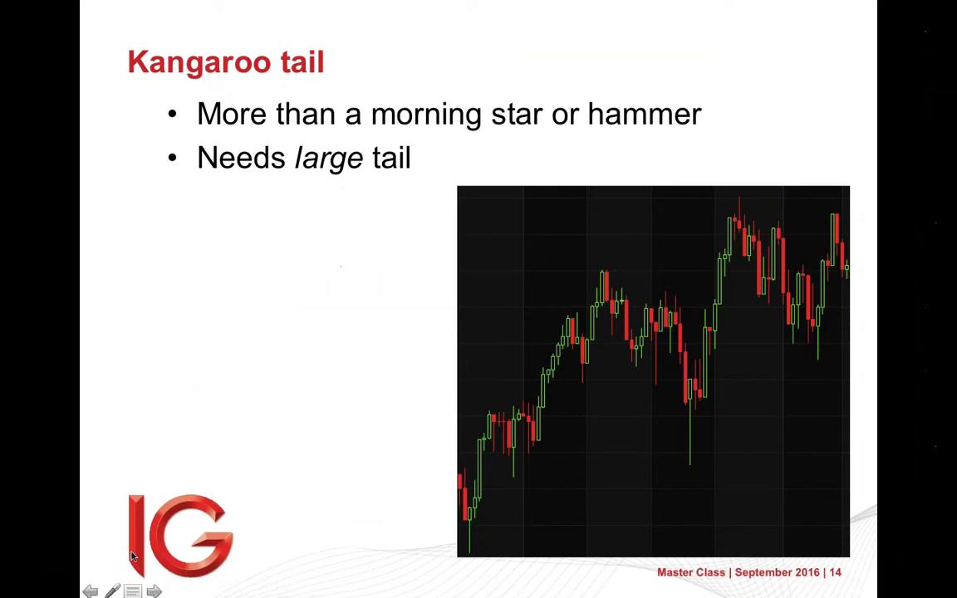
click(90, 591)
click(90, 592)
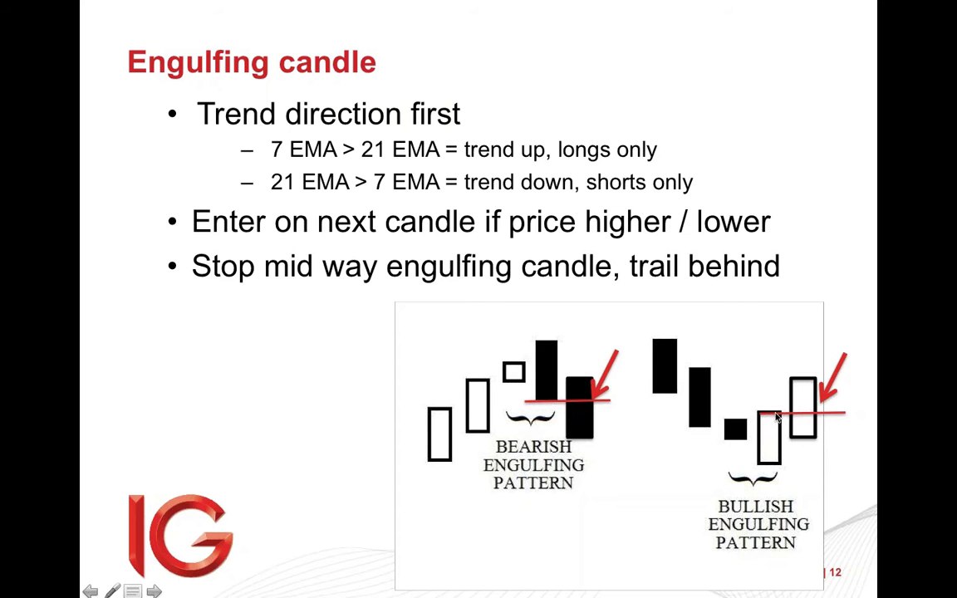
Switch from the slide show to the IG dealing platform in Chrome and review Barclays Africa's weekly candles around the early 2016 lows.
key(ctrl+Up)
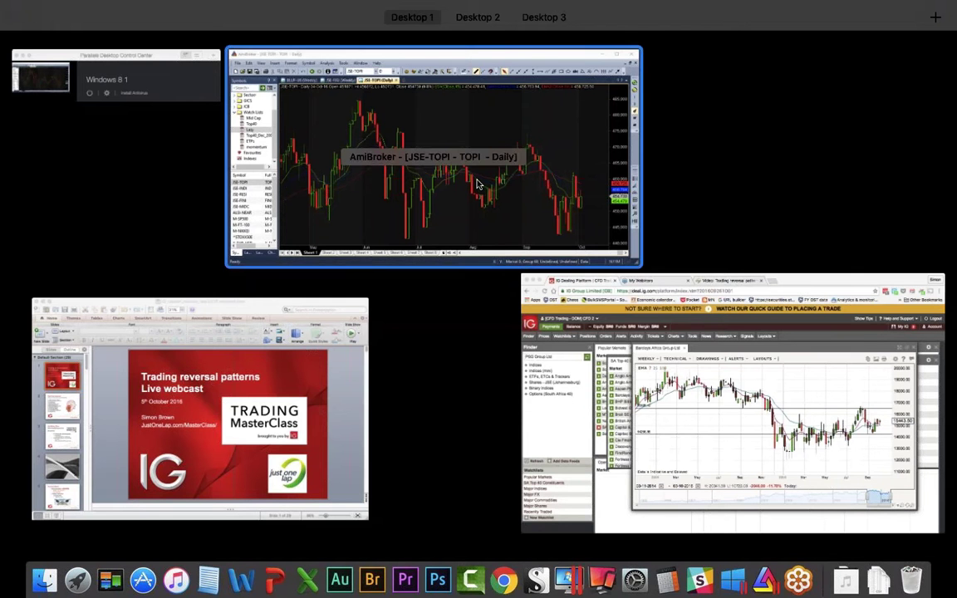
click(581, 413)
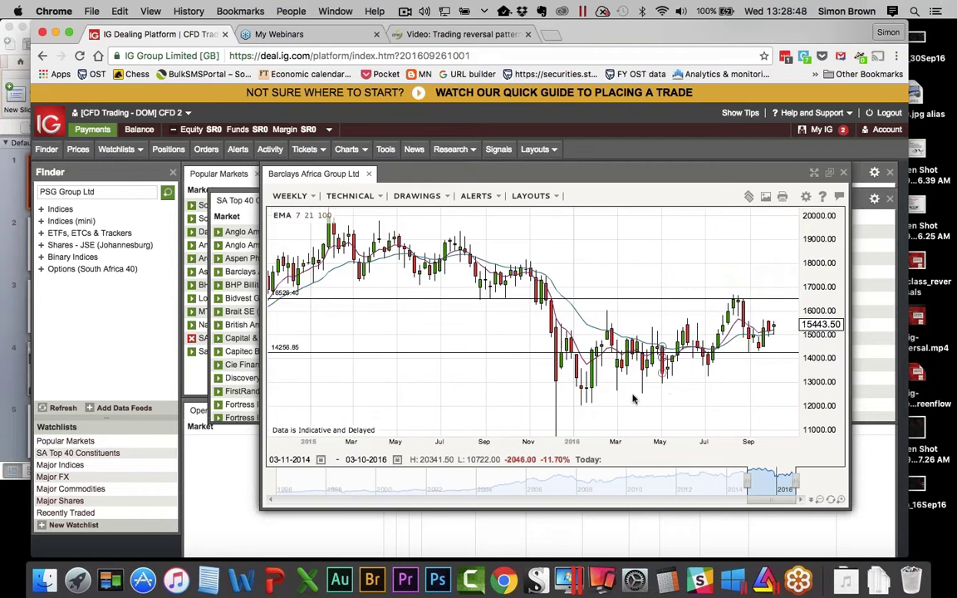
mouse_move(617, 405)
mouse_move(555, 416)
mouse_move(652, 381)
Show the Barclays Africa chart from 28-06-2013 to 18-12-2015 and examine the long-tailed December 2015 candle.
drag(796, 480, 754, 481)
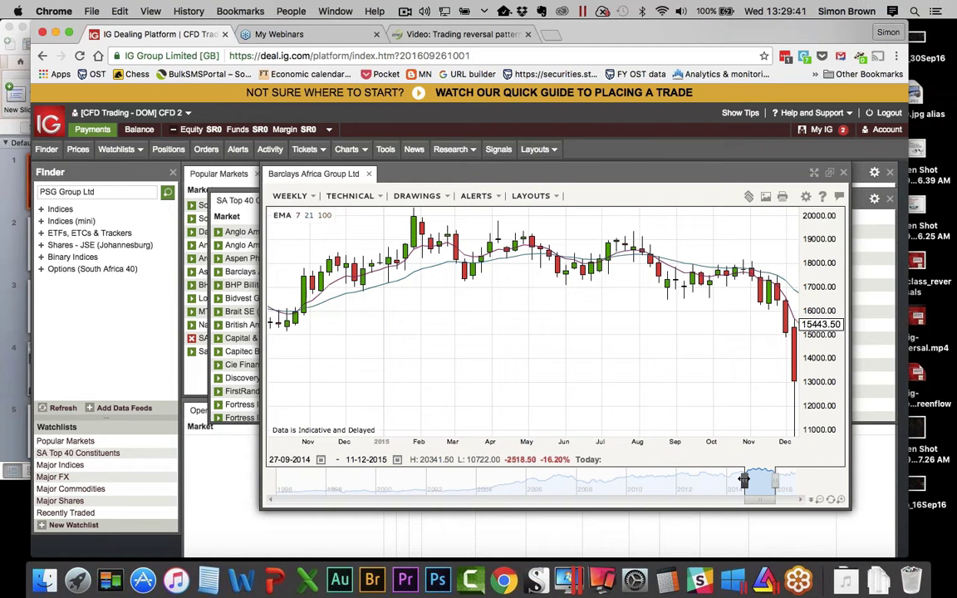
drag(744, 480, 713, 482)
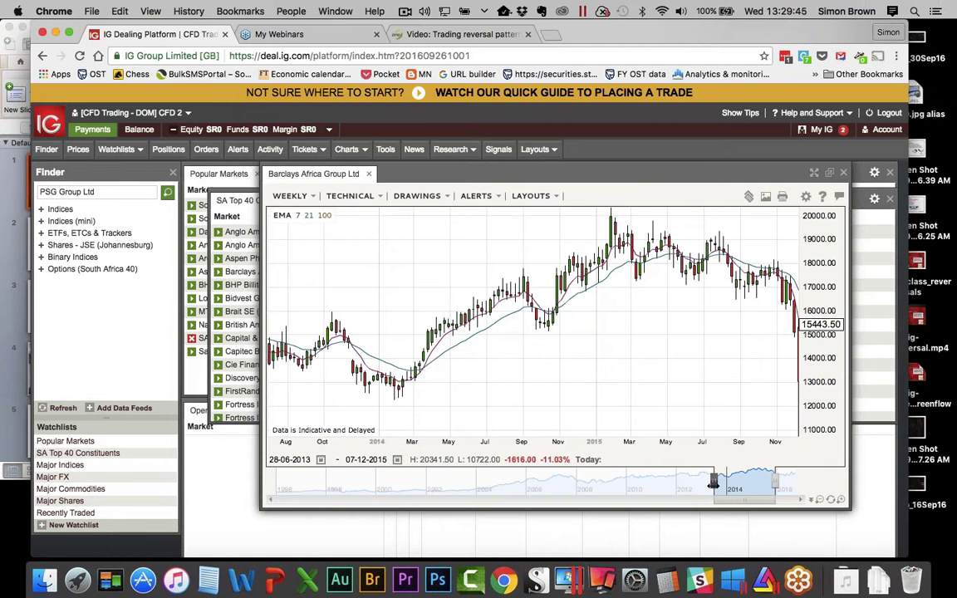
click(398, 461)
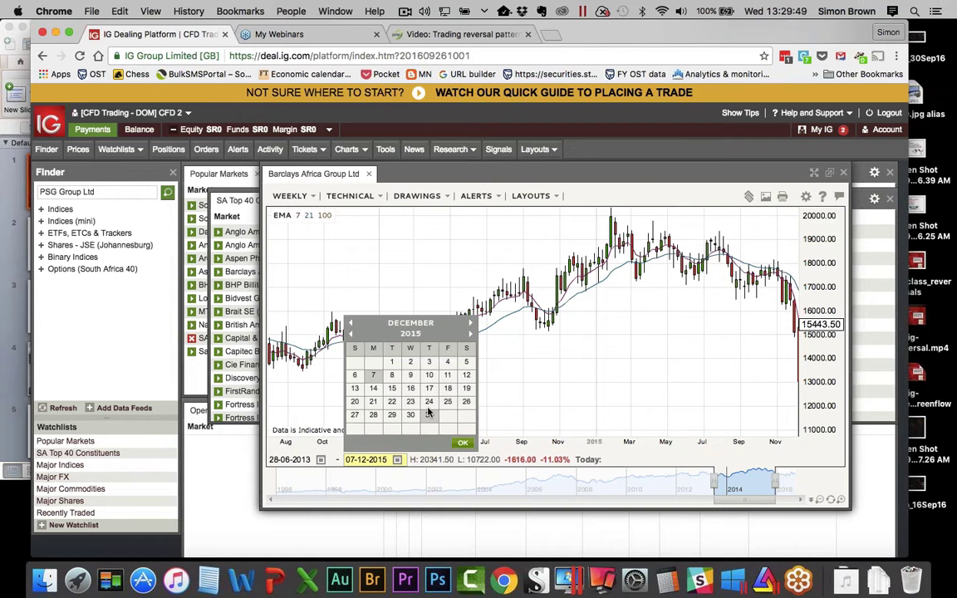
click(447, 390)
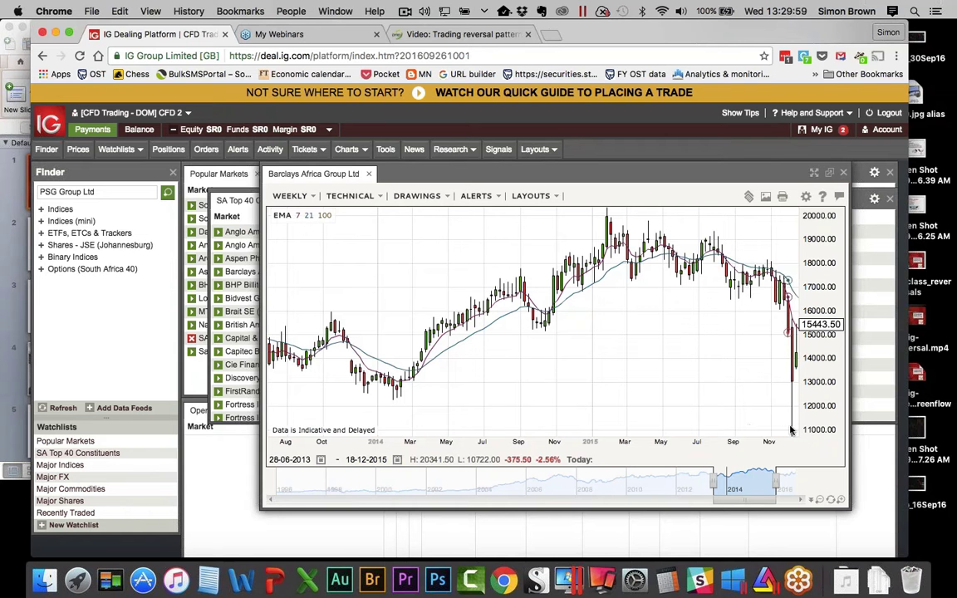
mouse_move(791, 430)
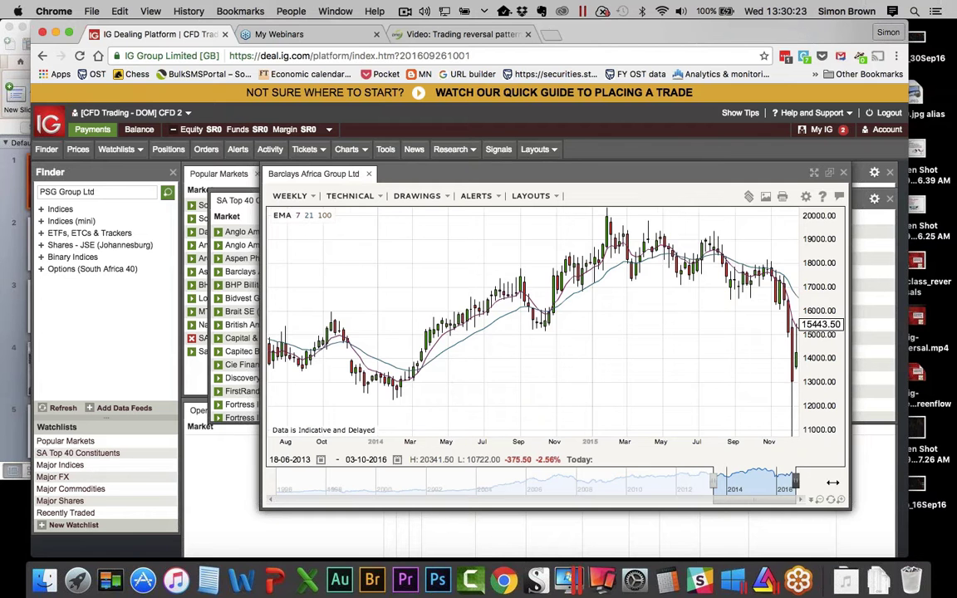
Extend the Barclays Africa chart to 03-10-2016 and draw a horizontal line at 12020.01 along the early 2016 low.
drag(775, 482, 954, 476)
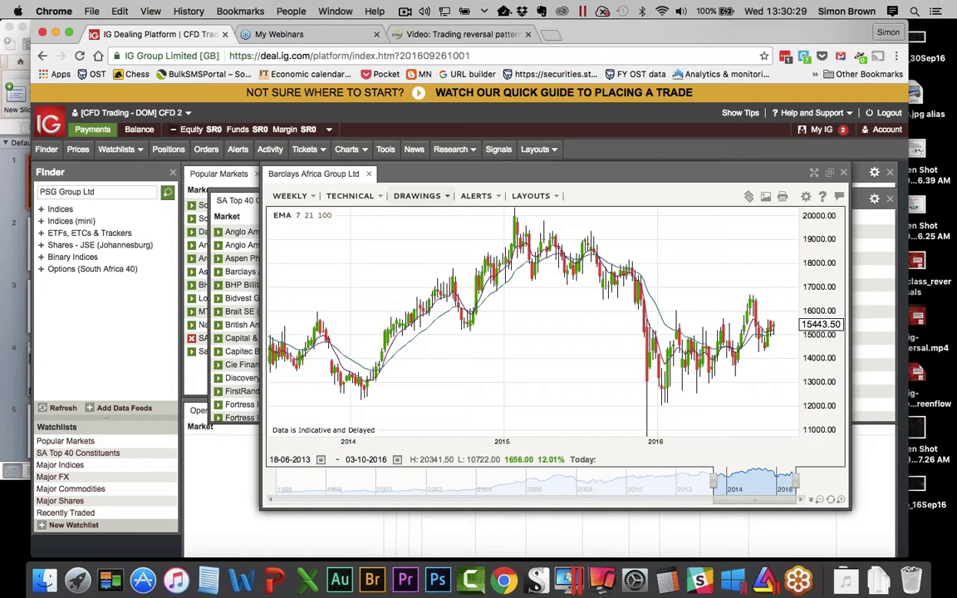
click(412, 196)
click(538, 235)
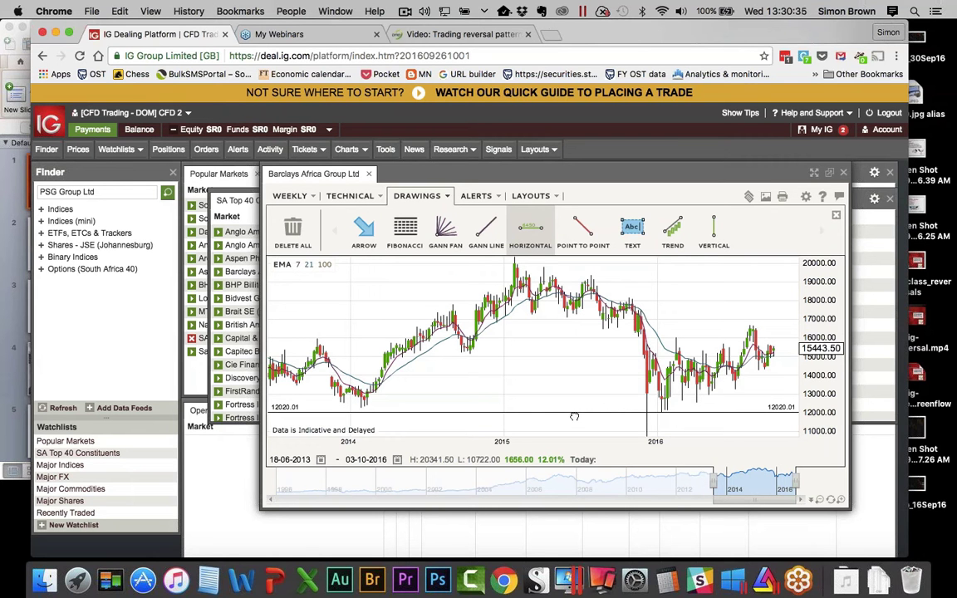
click(574, 415)
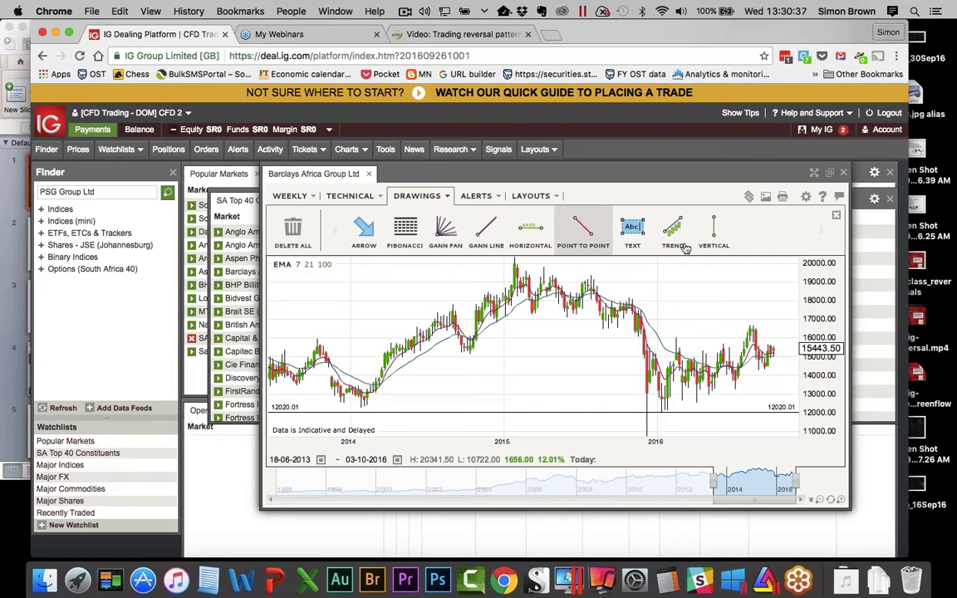
click(418, 197)
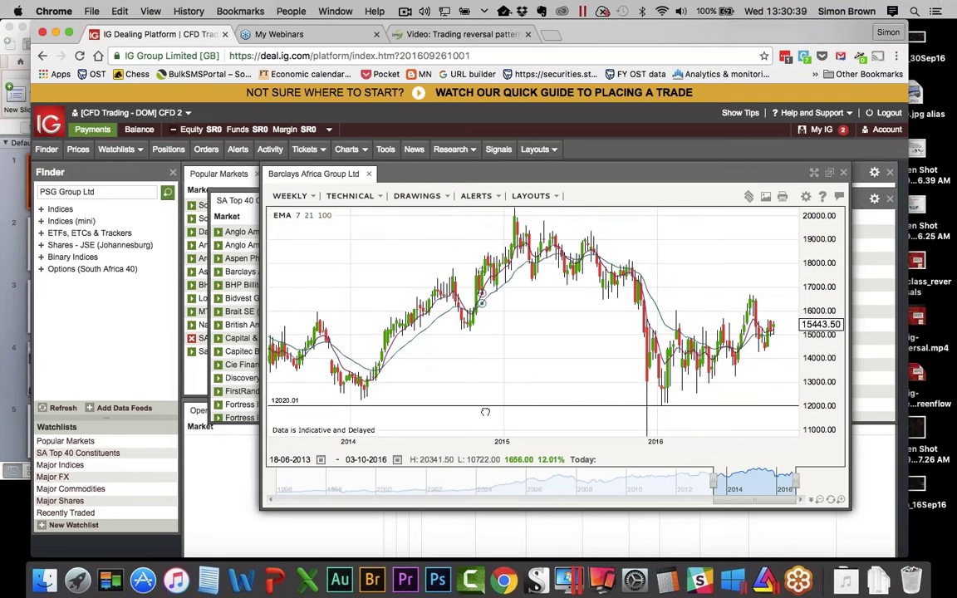
Inspect Barclays Africa's candles above the drawn level around the turn of 2016, and close the chart.
mouse_move(662, 424)
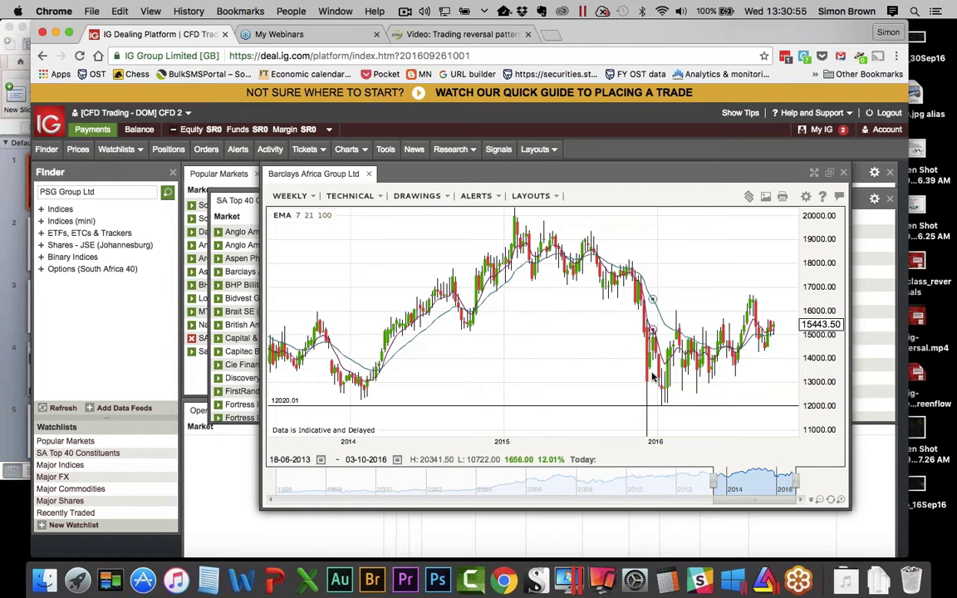
mouse_move(652, 373)
click(843, 172)
Open the Capitec Bank Holdings chart from the SA Top 40 Constituents and move its window fully into view.
mouse_move(732, 271)
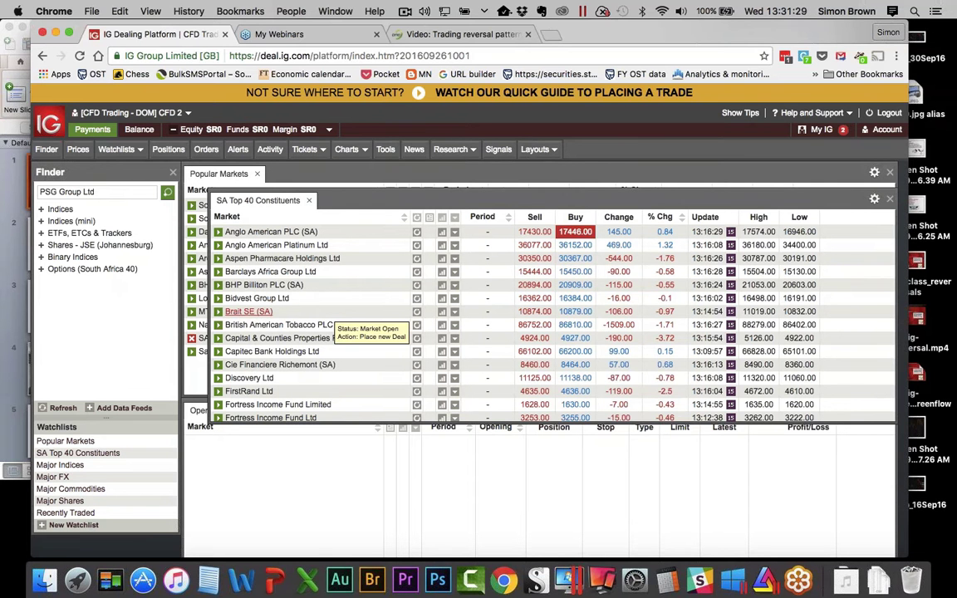
click(442, 351)
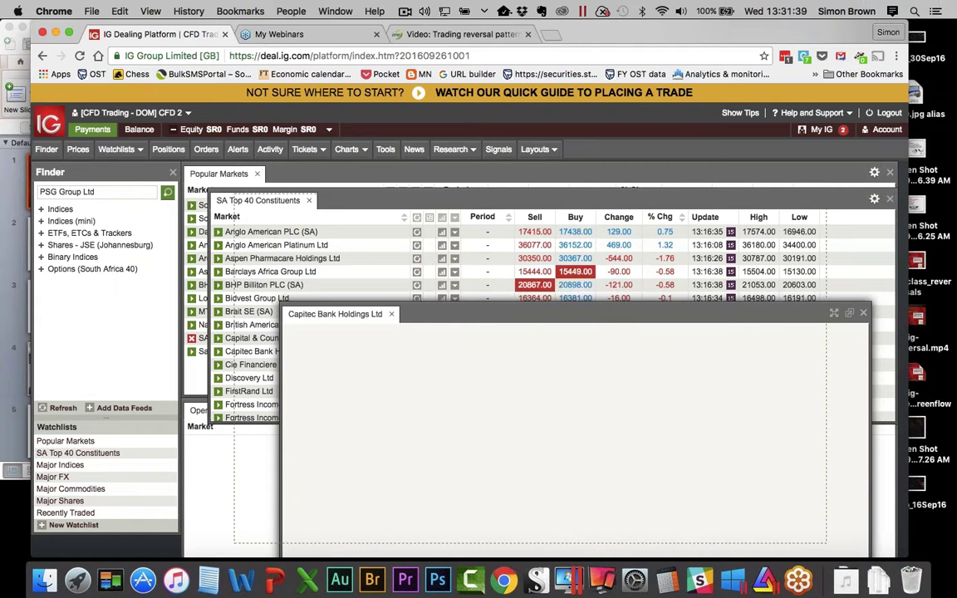
drag(607, 316, 562, 208)
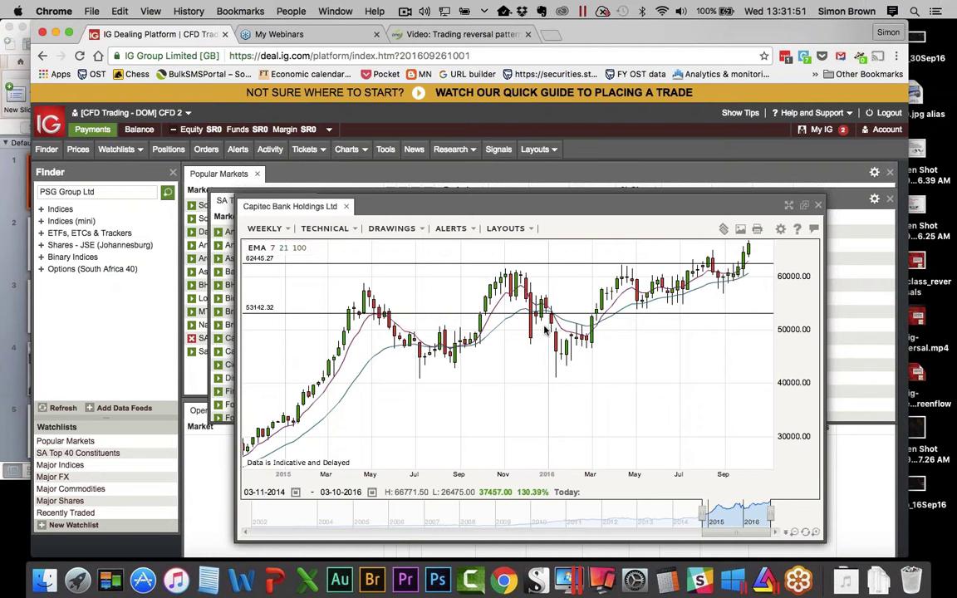
Delete all annotations from the Capitec chart and put away the drawing tools.
click(392, 228)
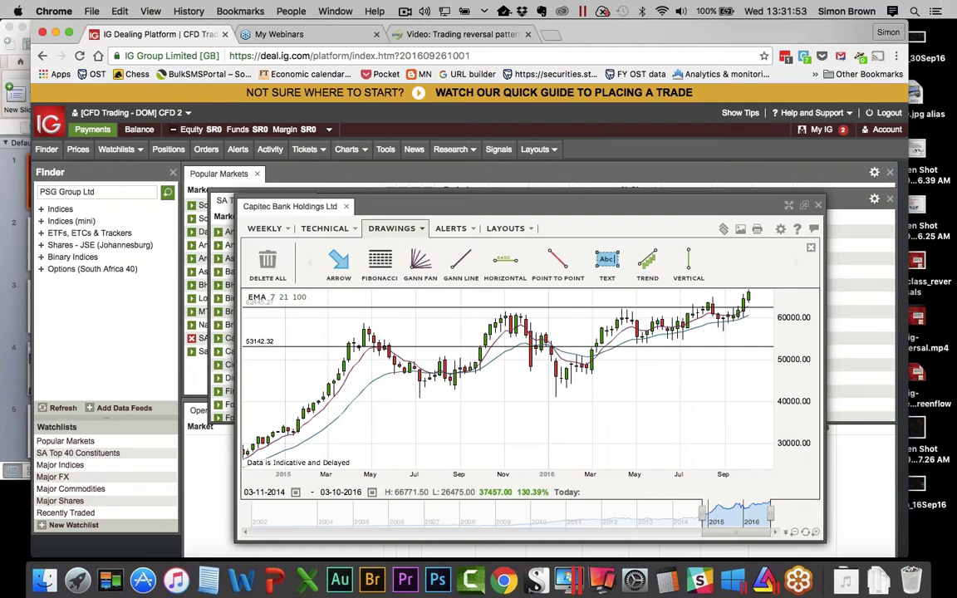
click(267, 265)
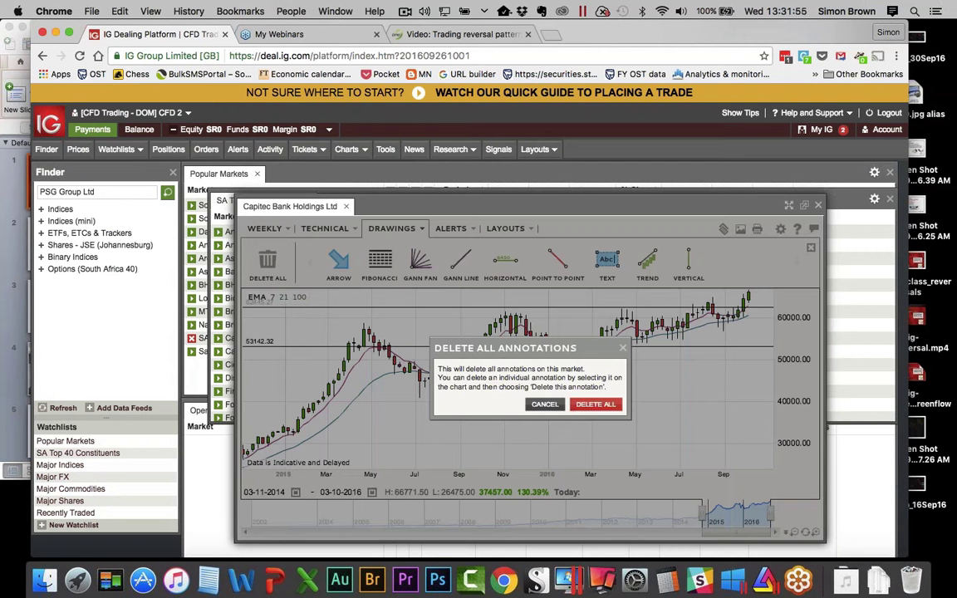
click(596, 404)
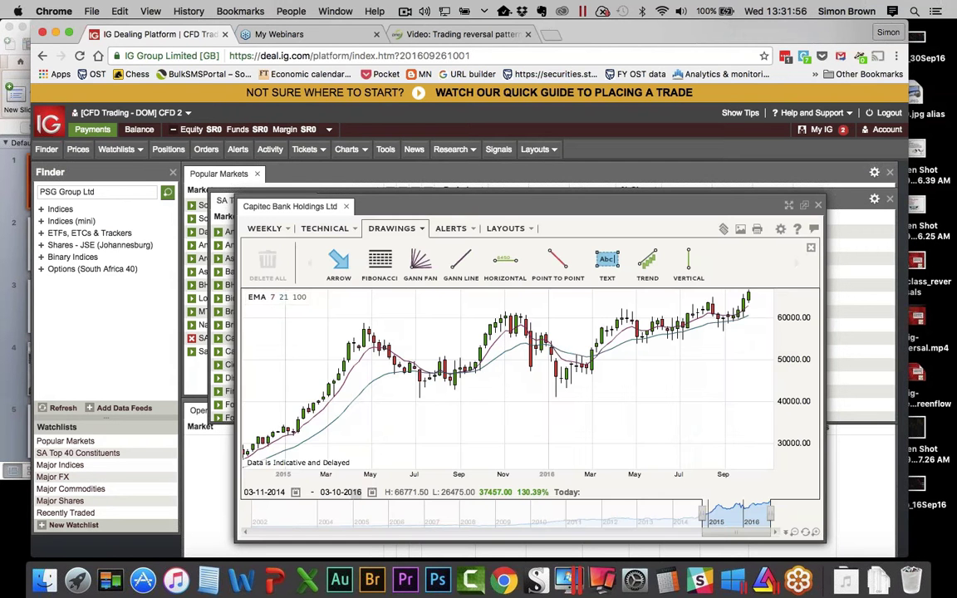
click(401, 230)
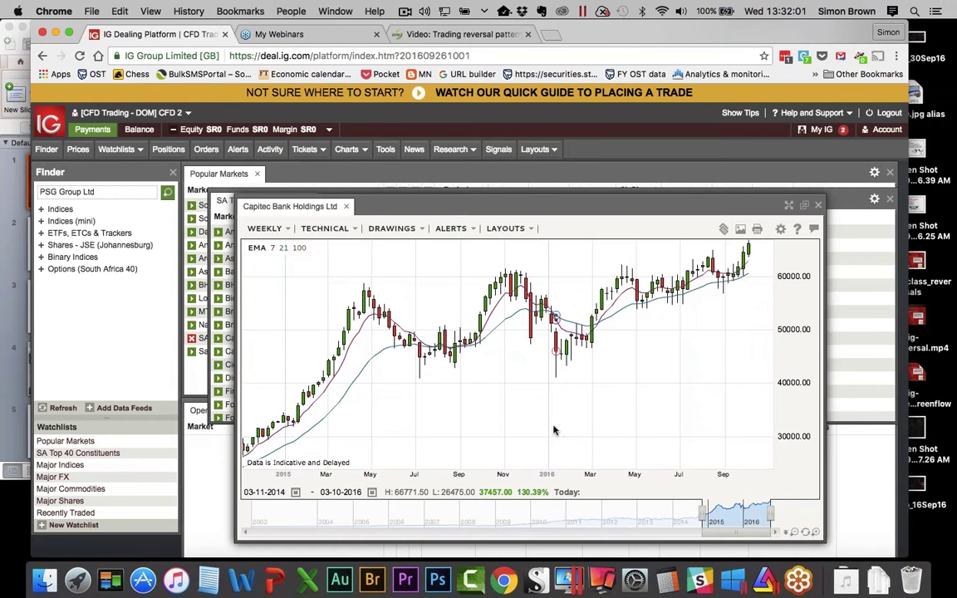
Draw a horizontal line at 44249.12 to compare Capitec's January 2016 candles with the mid-2015 lows, and delete it again.
mouse_move(555, 431)
click(403, 229)
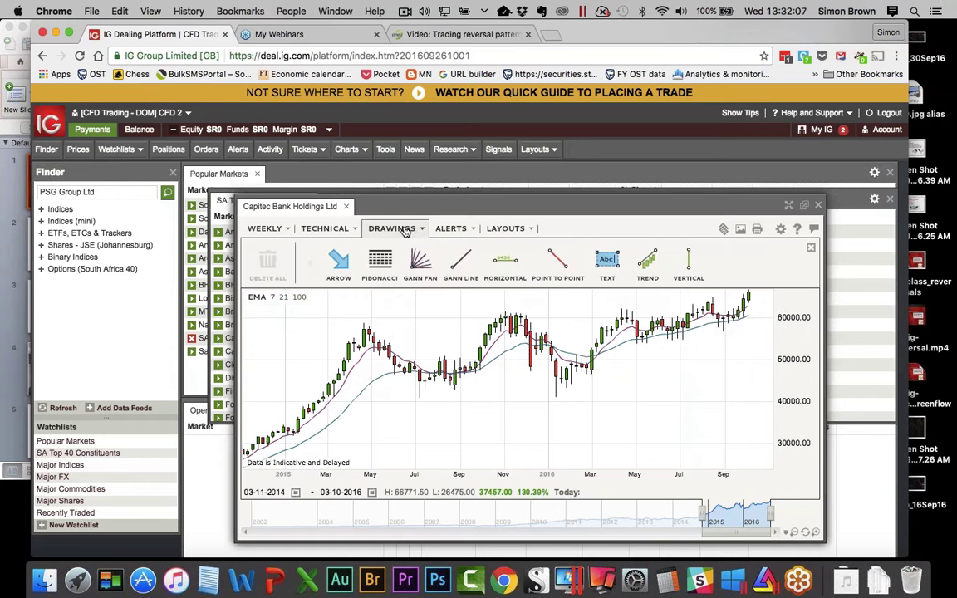
click(504, 264)
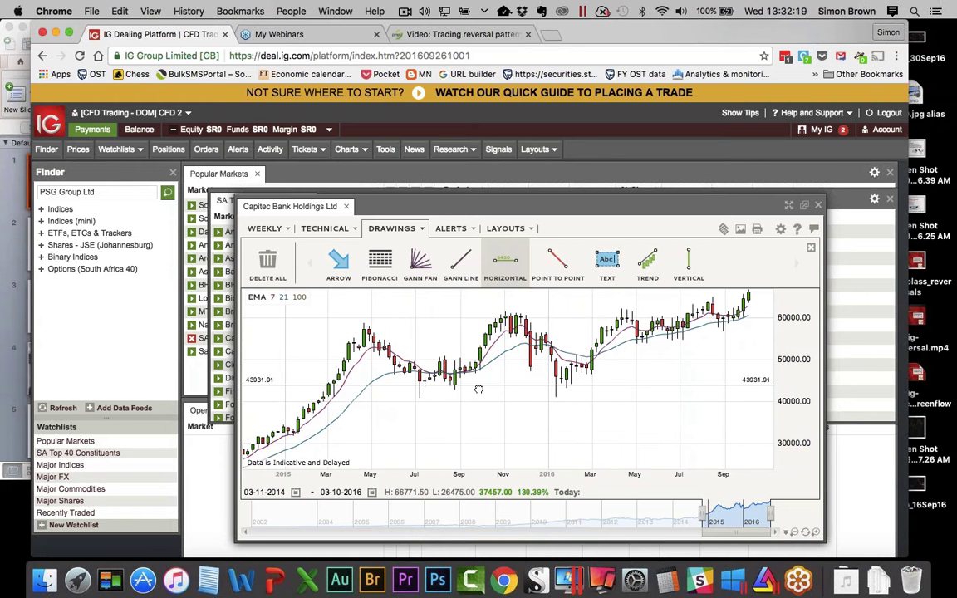
click(478, 386)
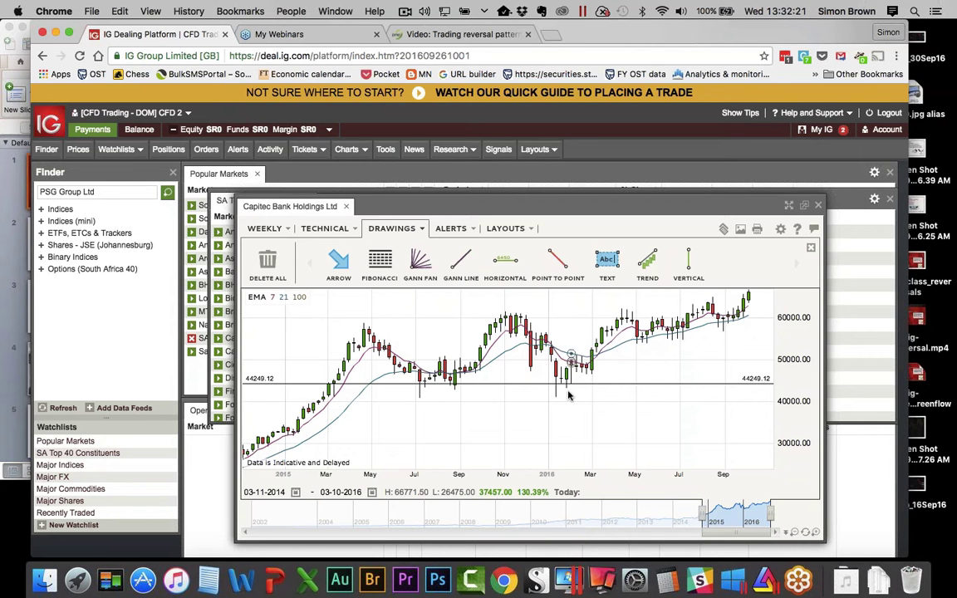
mouse_move(566, 395)
mouse_move(543, 412)
click(267, 264)
click(595, 404)
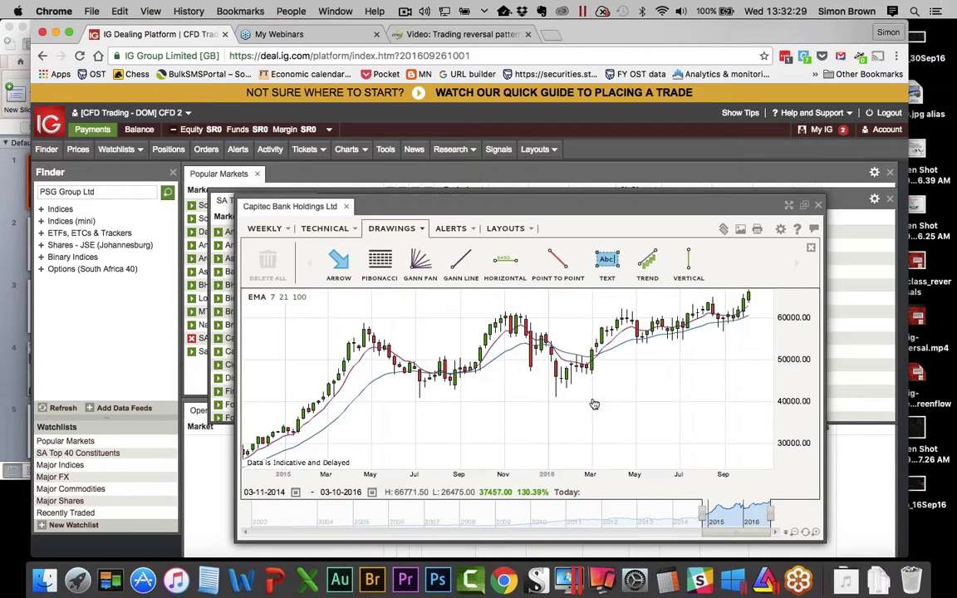
Inspect Capitec's January 2016 weekly candles, including 25 January 2016, and put away the drawing tools.
mouse_move(555, 402)
mouse_move(563, 426)
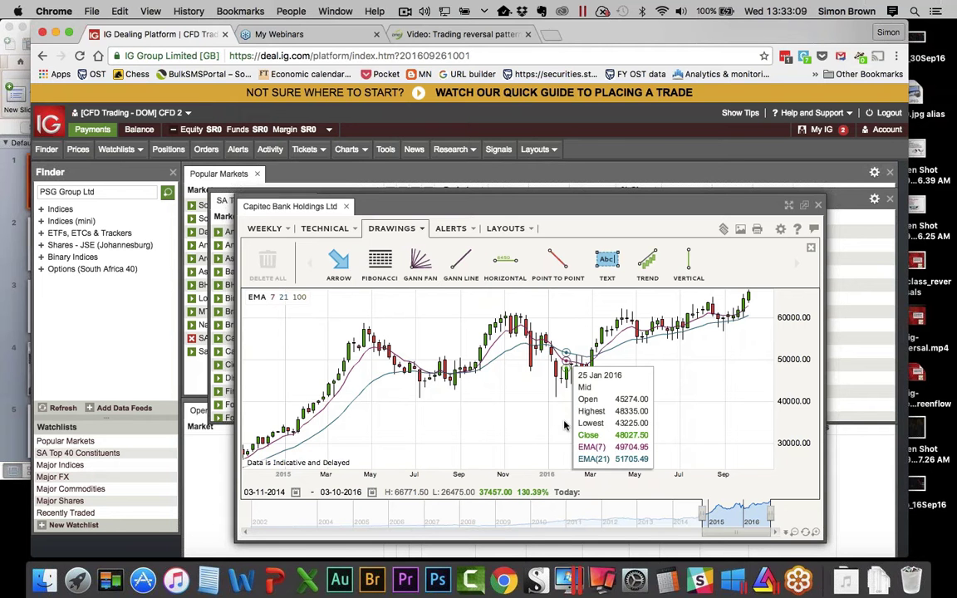
mouse_move(517, 452)
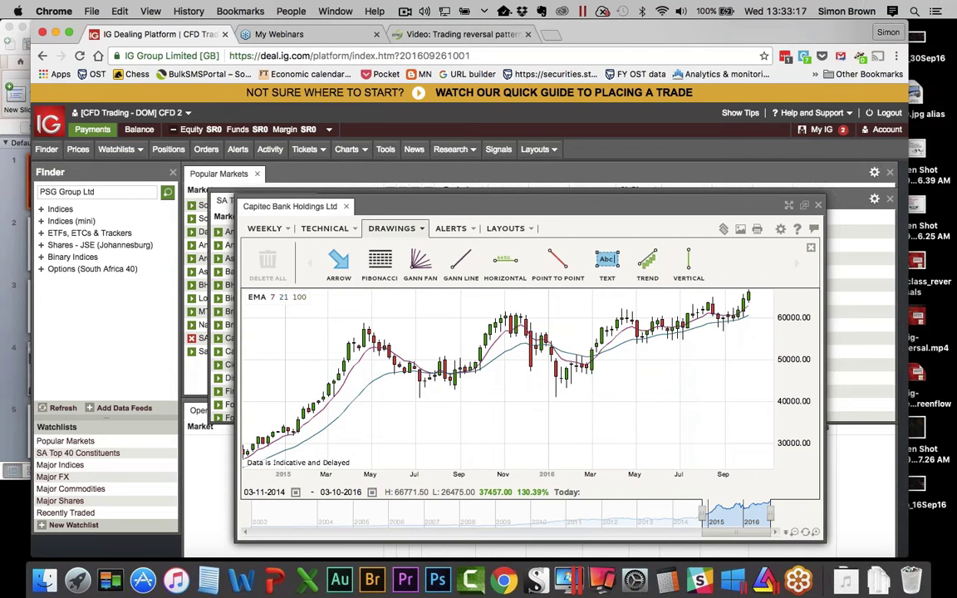
click(391, 227)
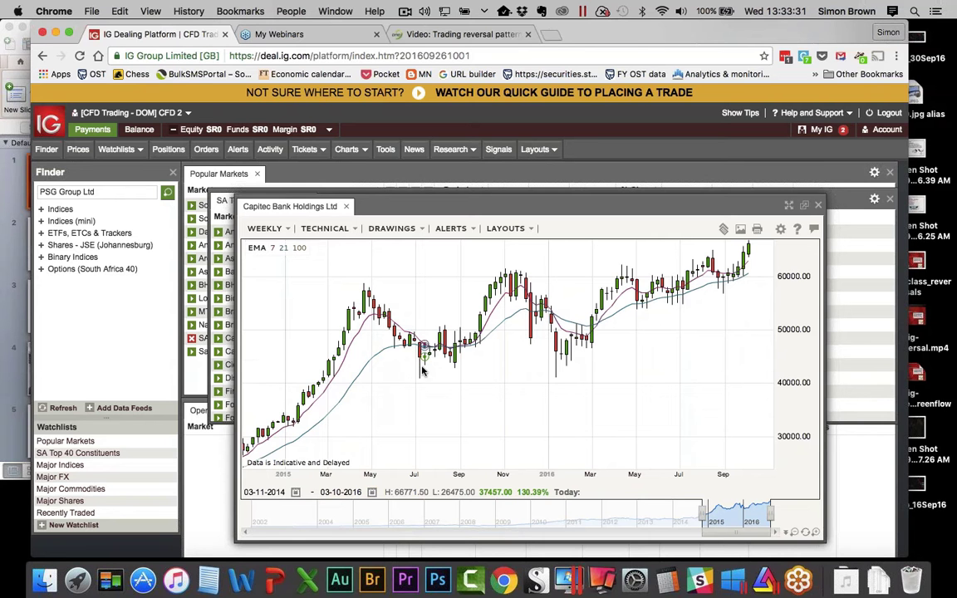
Draw a horizontal line at 42504.43 on the Capitec chart and inspect the May to August 2015 candles against it.
click(394, 230)
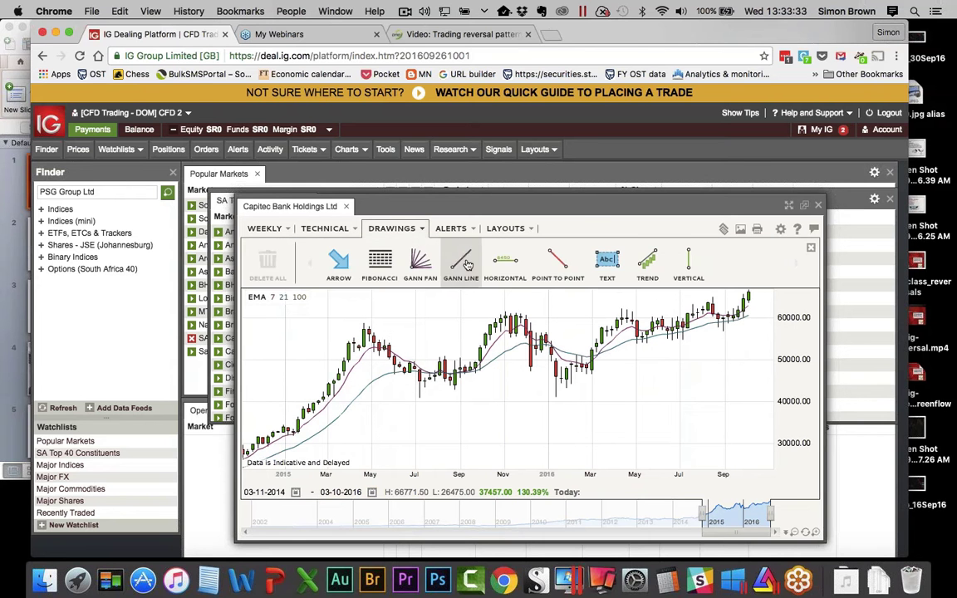
click(505, 263)
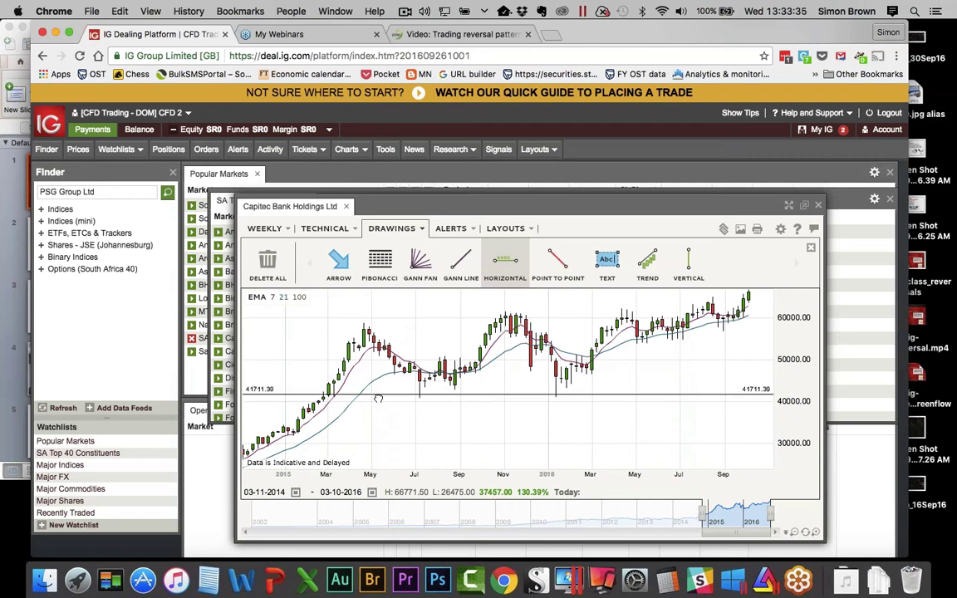
click(379, 391)
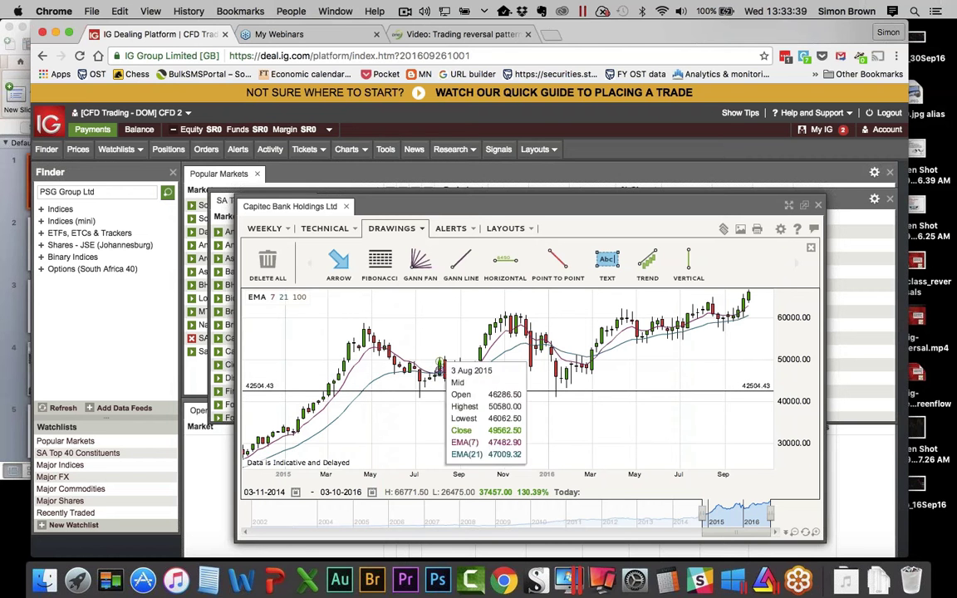
mouse_move(454, 370)
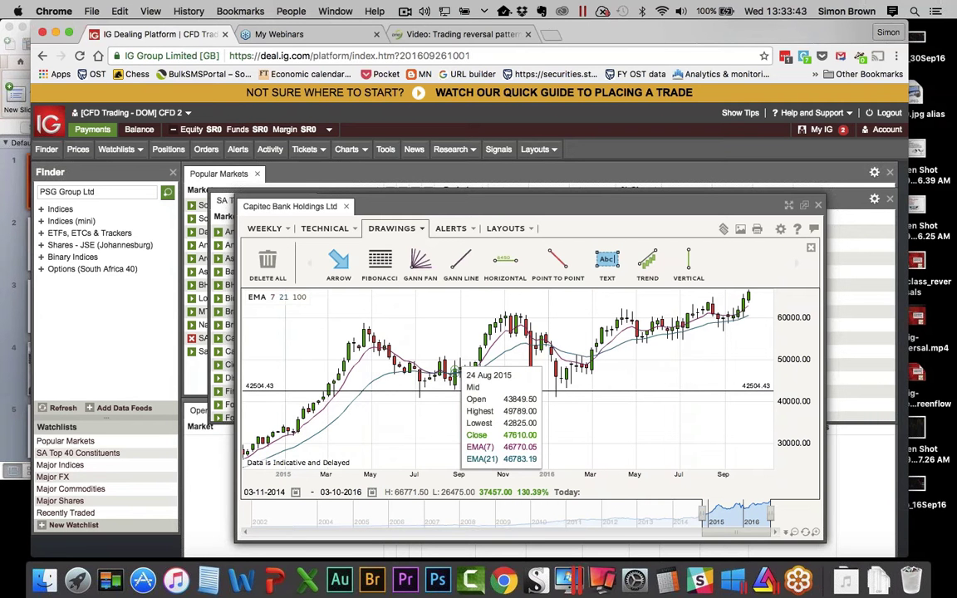
mouse_move(453, 409)
mouse_move(383, 438)
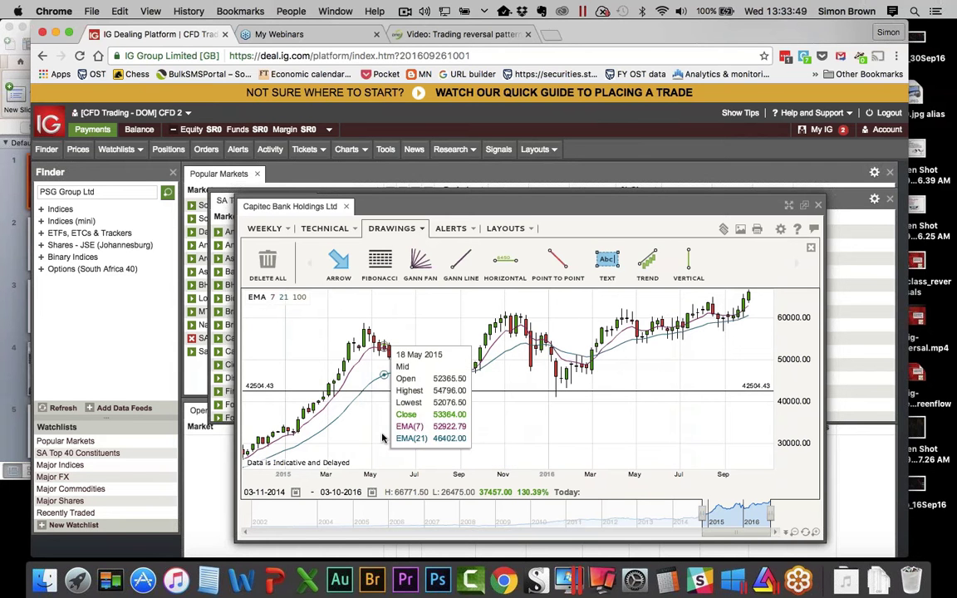
mouse_move(413, 366)
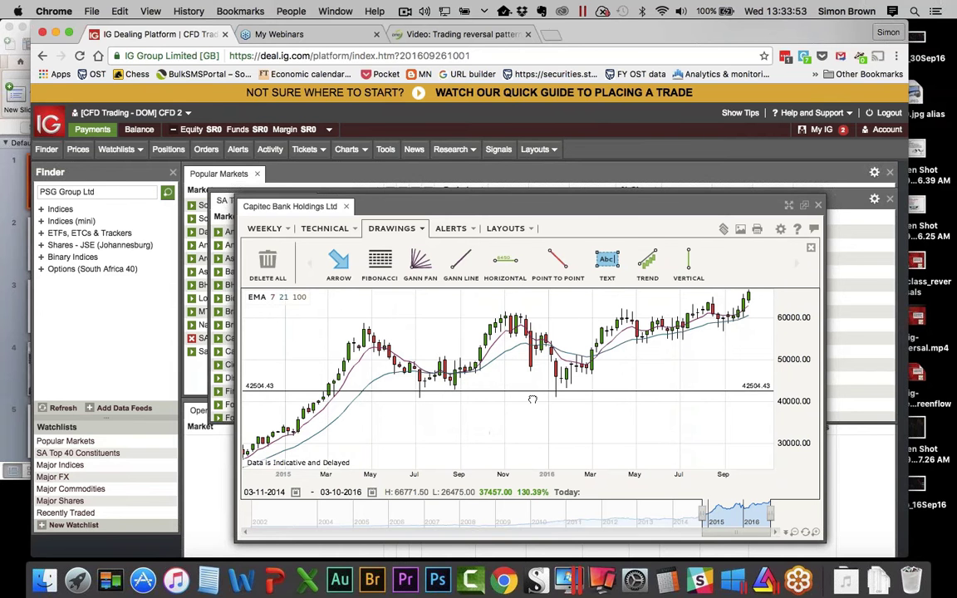
mouse_move(636, 337)
Clear the horizontal line and drawing tools from the Capitec chart, and inspect the 29 February 2016 candle.
click(268, 263)
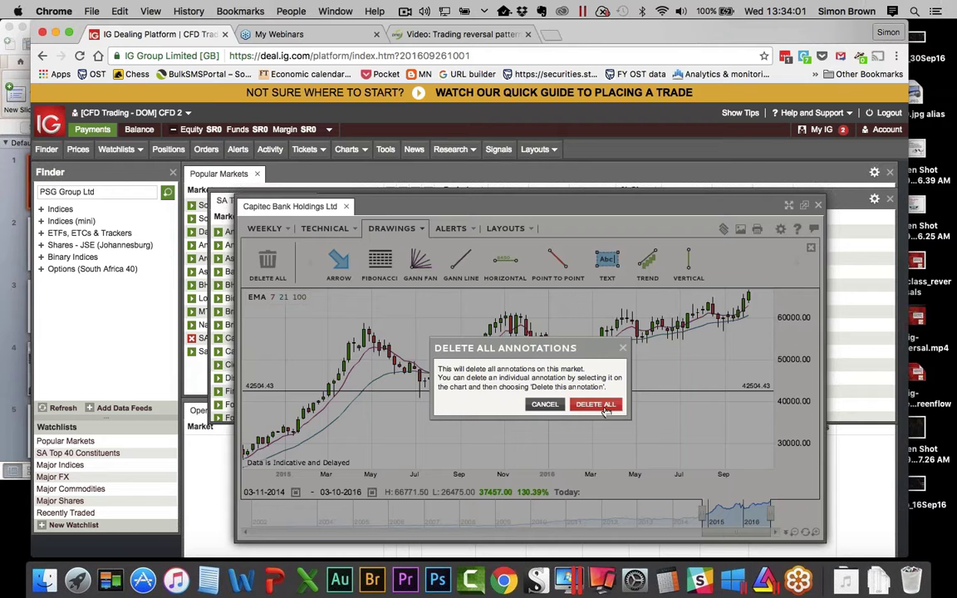
click(606, 405)
click(402, 234)
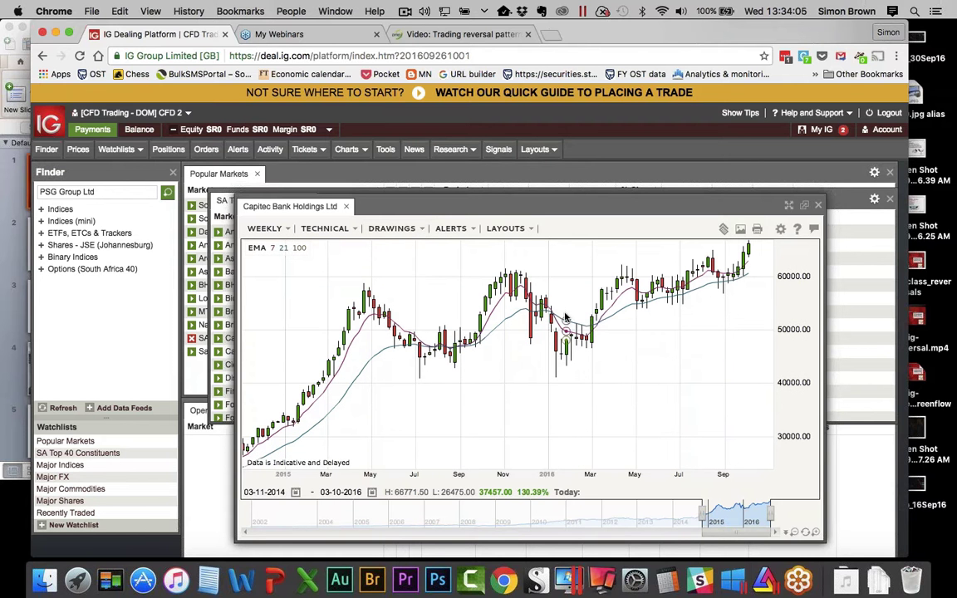
mouse_move(592, 363)
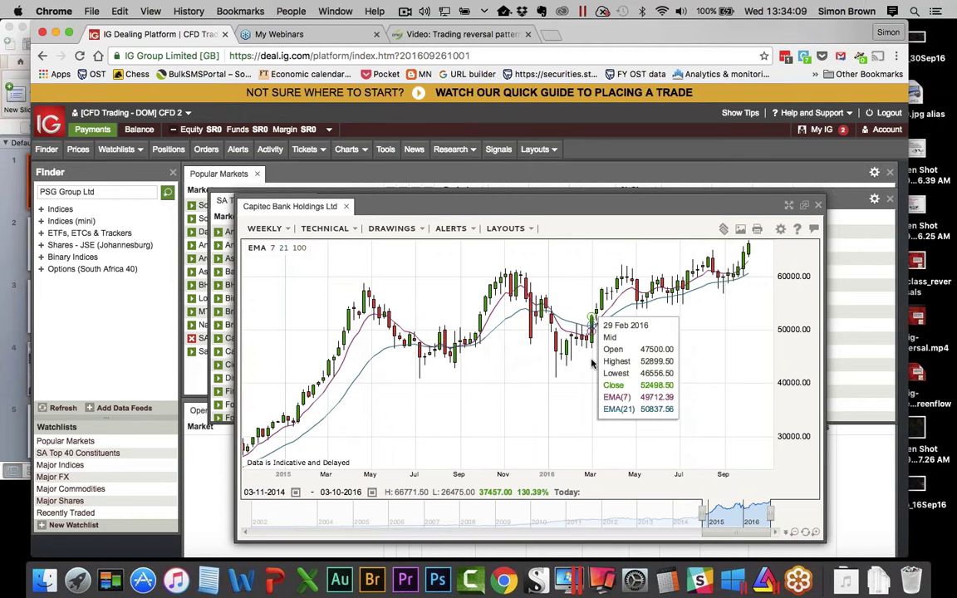
Inspect Capitec's weekly candles around the turn of 2016 and close the Capitec chart.
mouse_move(541, 351)
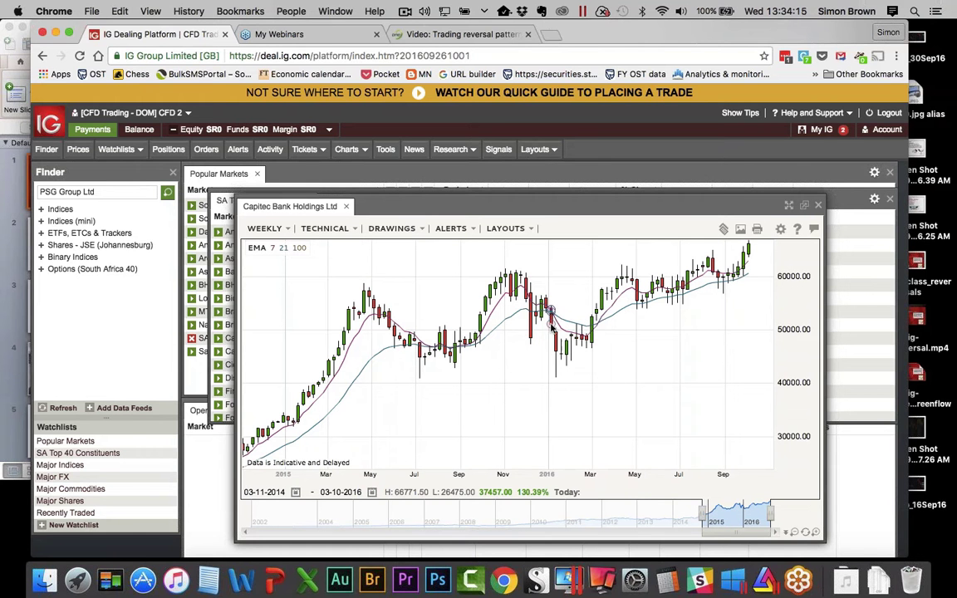
mouse_move(547, 318)
click(818, 205)
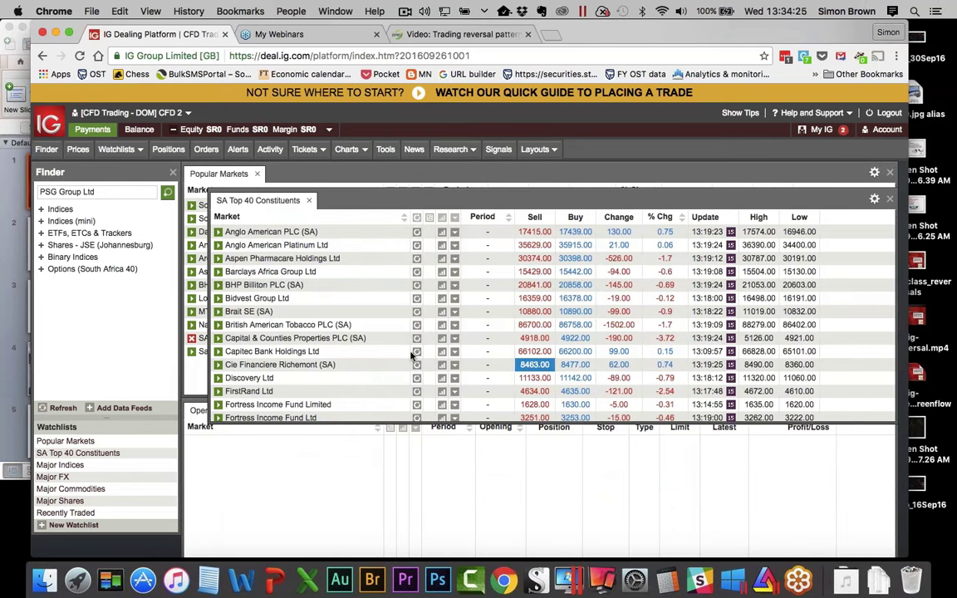
Open the Cie Financiere Richemont (SA) chart, move it clear of the watchlist edge, and inspect the 16 May 2016 weekly candle.
click(442, 365)
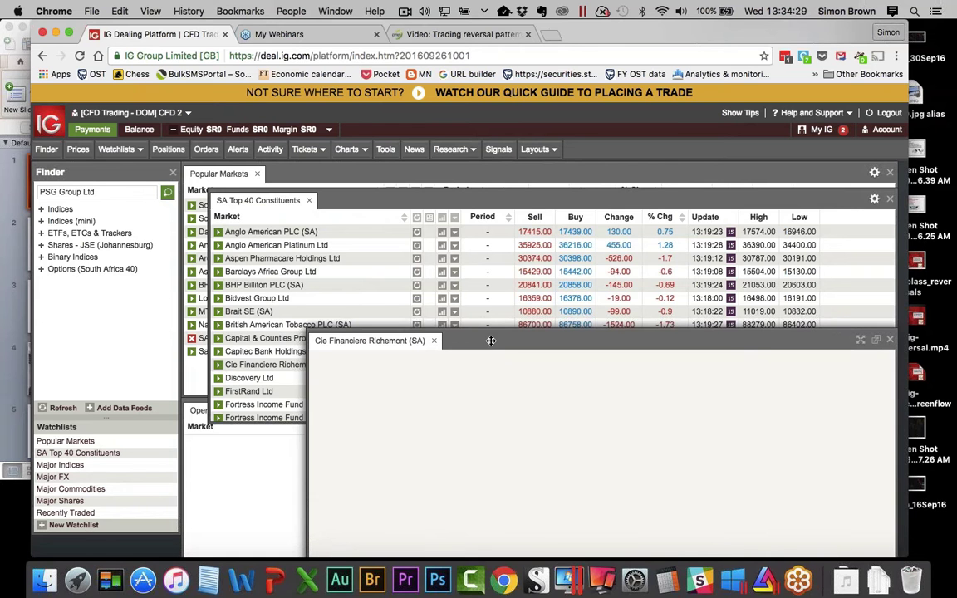
drag(491, 341, 364, 173)
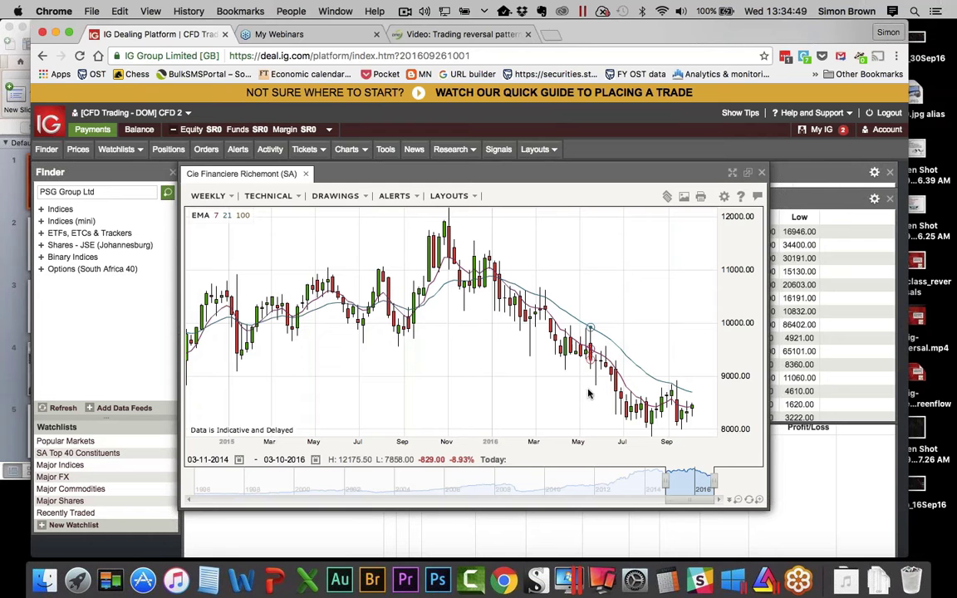
mouse_move(588, 394)
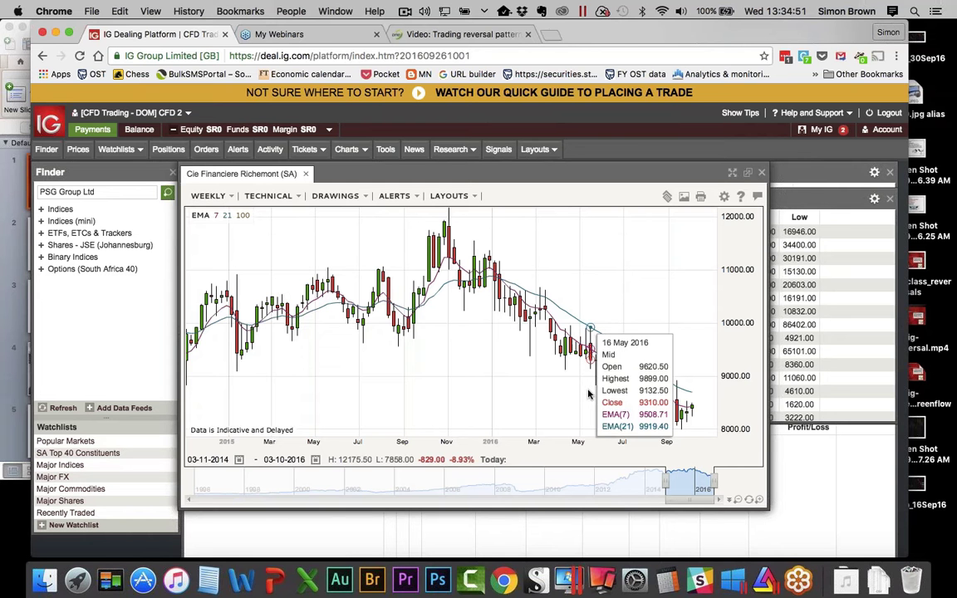
Draw horizontal lines at 10116.51 and 8791.73 on the Richemont weekly chart, and delete both again.
click(349, 196)
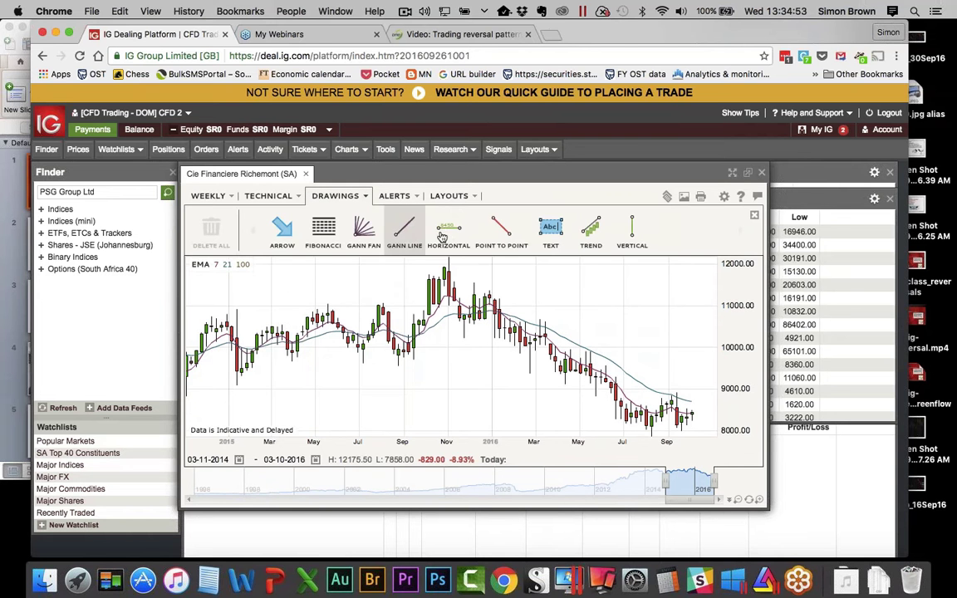
click(448, 230)
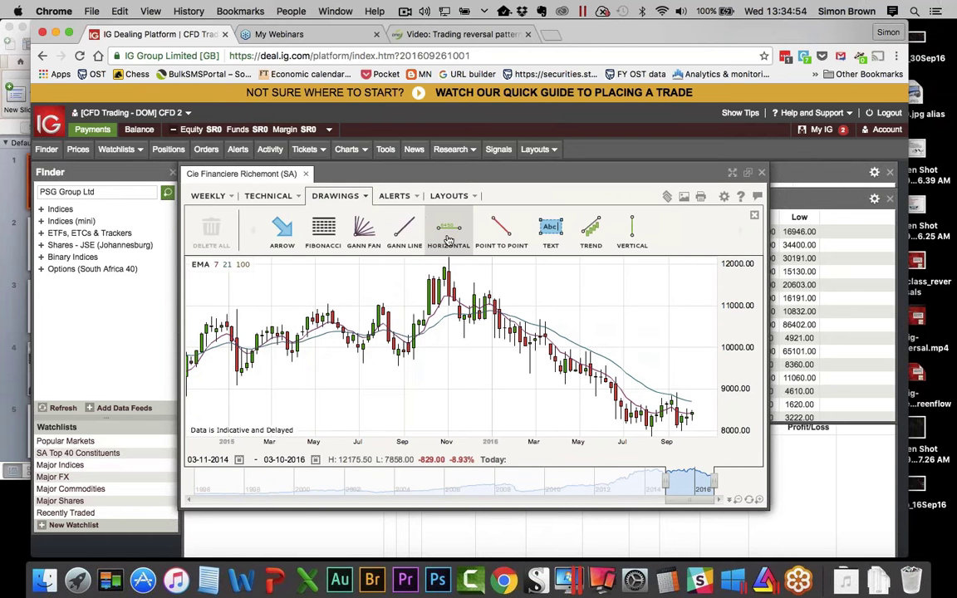
click(558, 338)
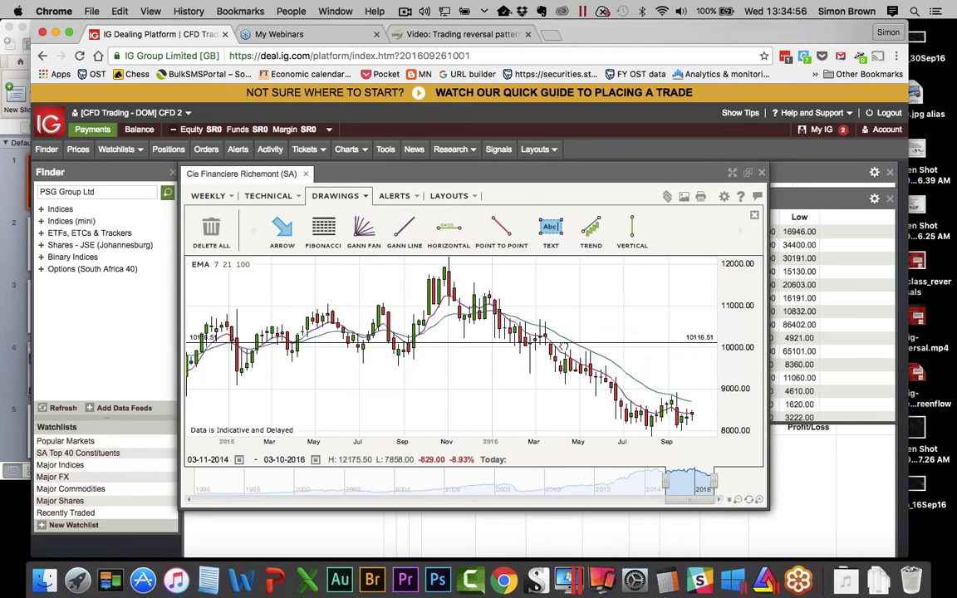
click(449, 229)
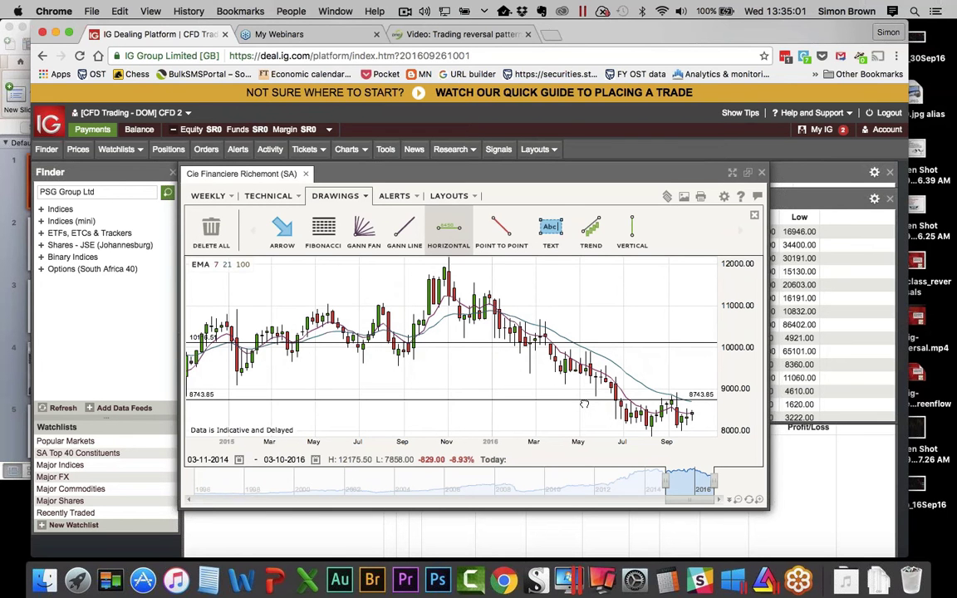
click(583, 399)
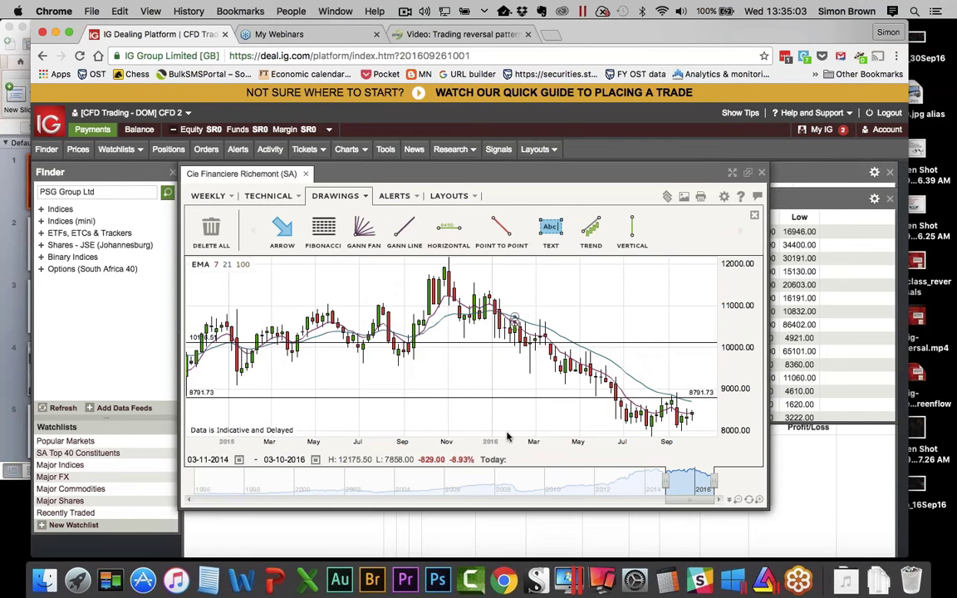
mouse_move(508, 436)
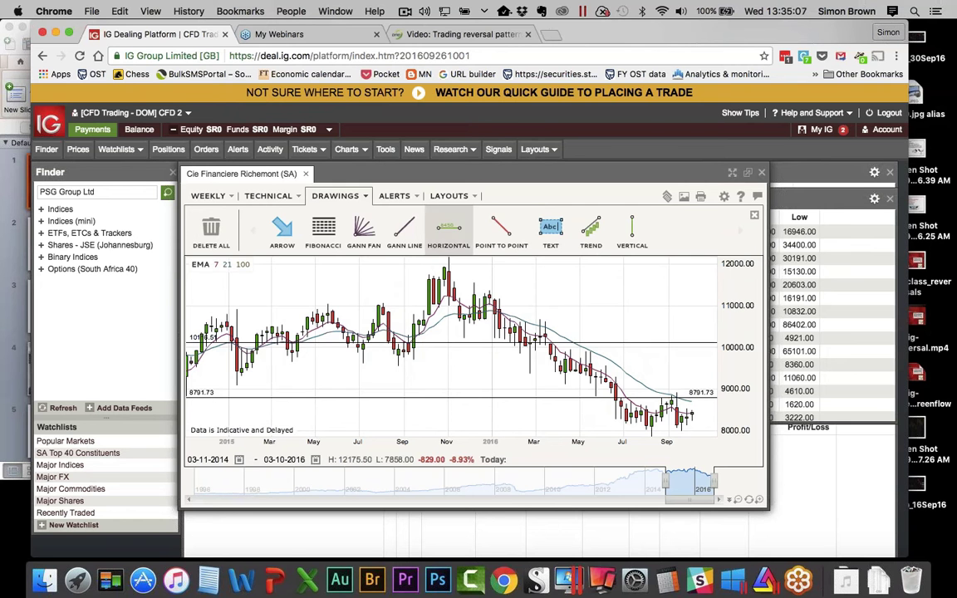
click(212, 231)
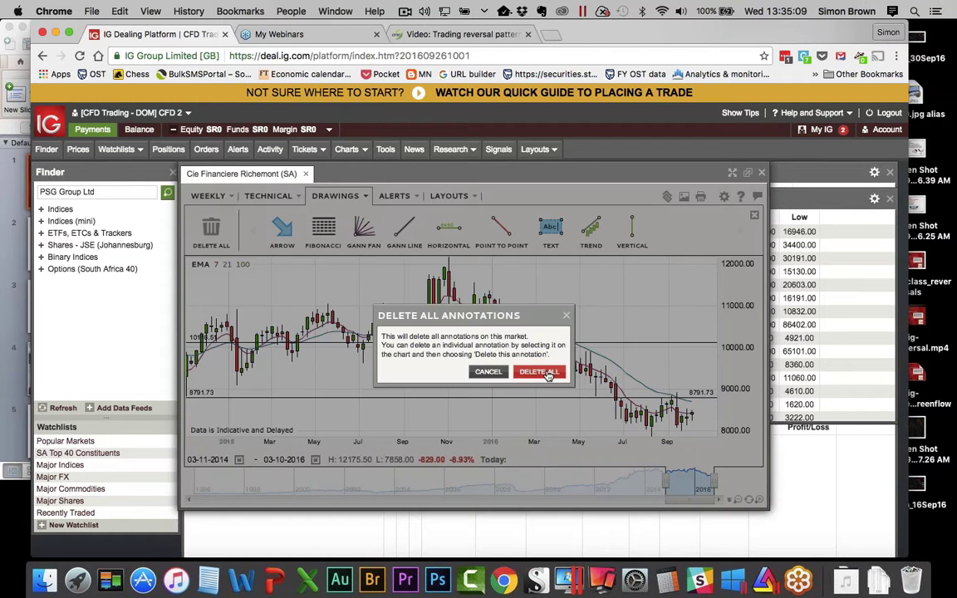
click(552, 373)
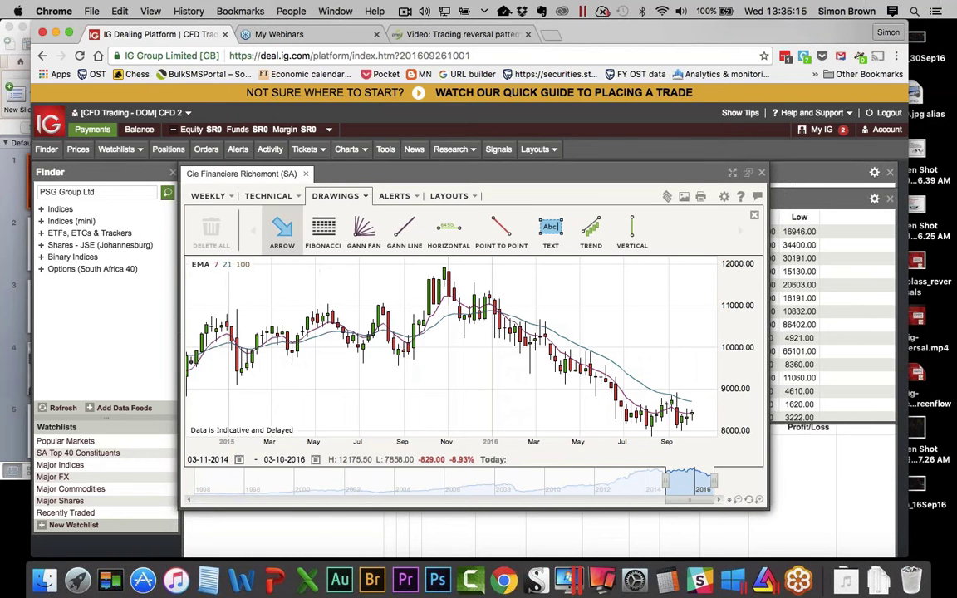
Switch the Richemont chart to daily candles and adjust its date range to start on 02-06-2016.
click(211, 197)
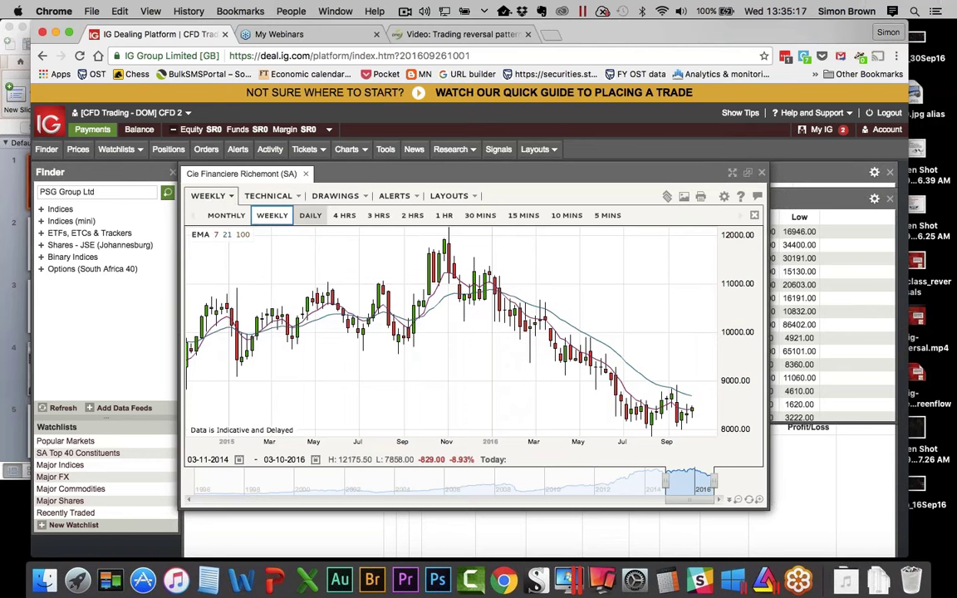
click(310, 215)
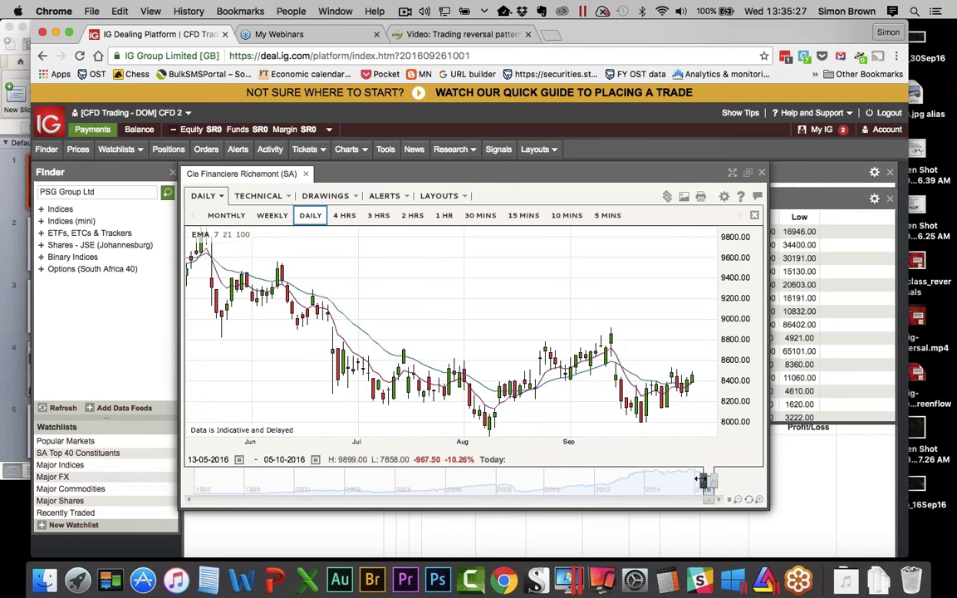
drag(701, 480, 695, 480)
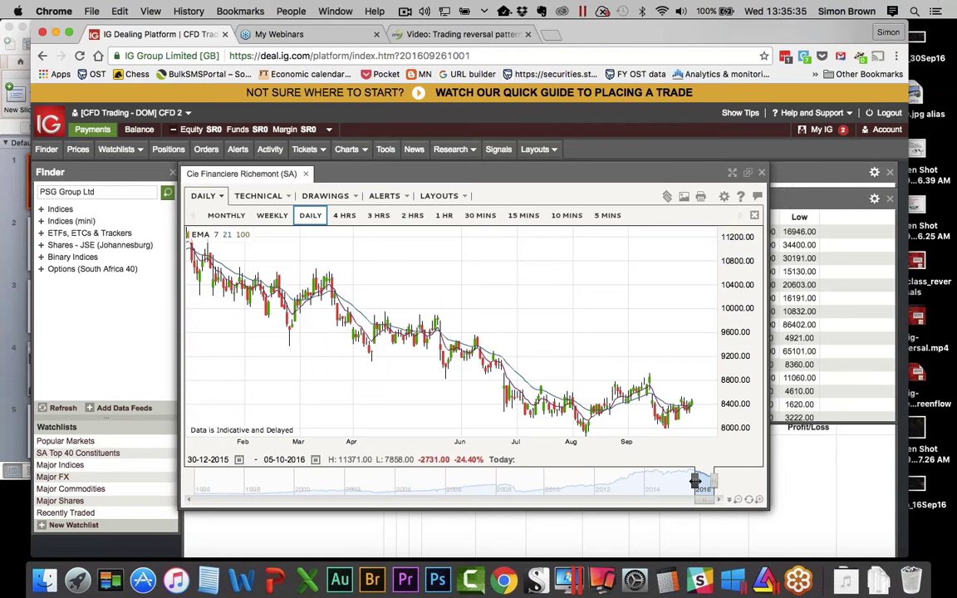
drag(694, 480, 705, 482)
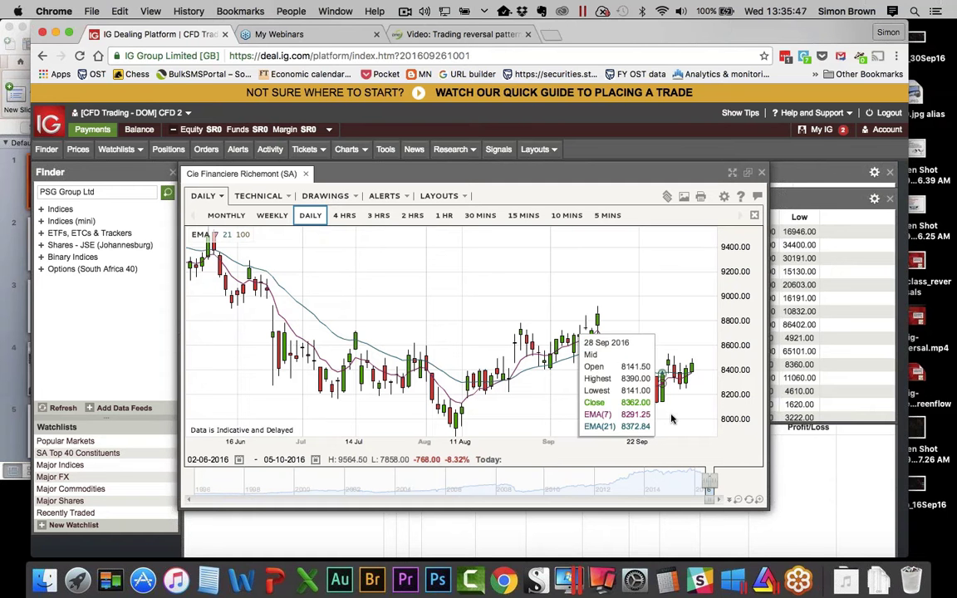
Inspect Richemont's daily candles and EMA crossovers in August and September 2016, and close the chart.
mouse_move(693, 409)
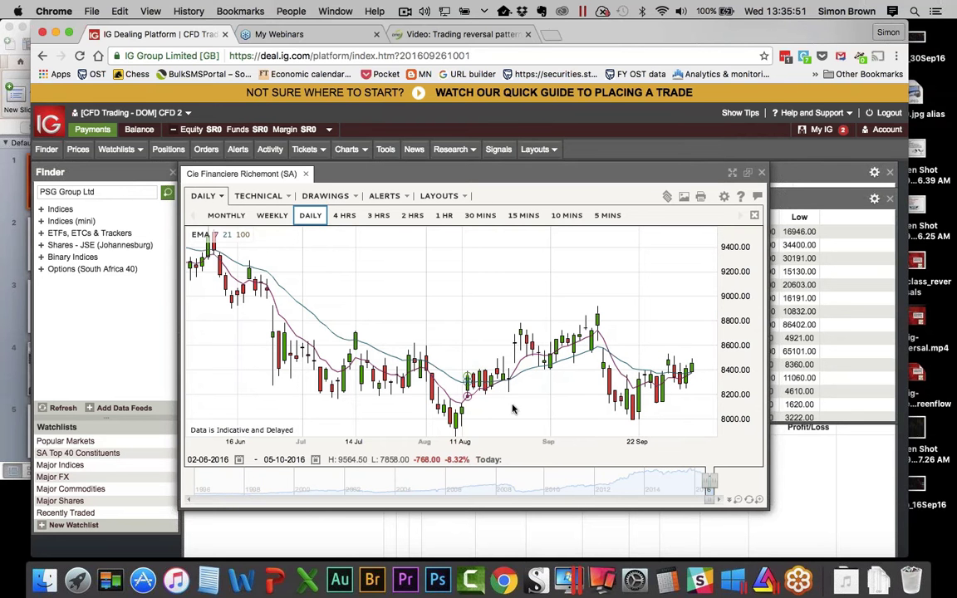
mouse_move(582, 401)
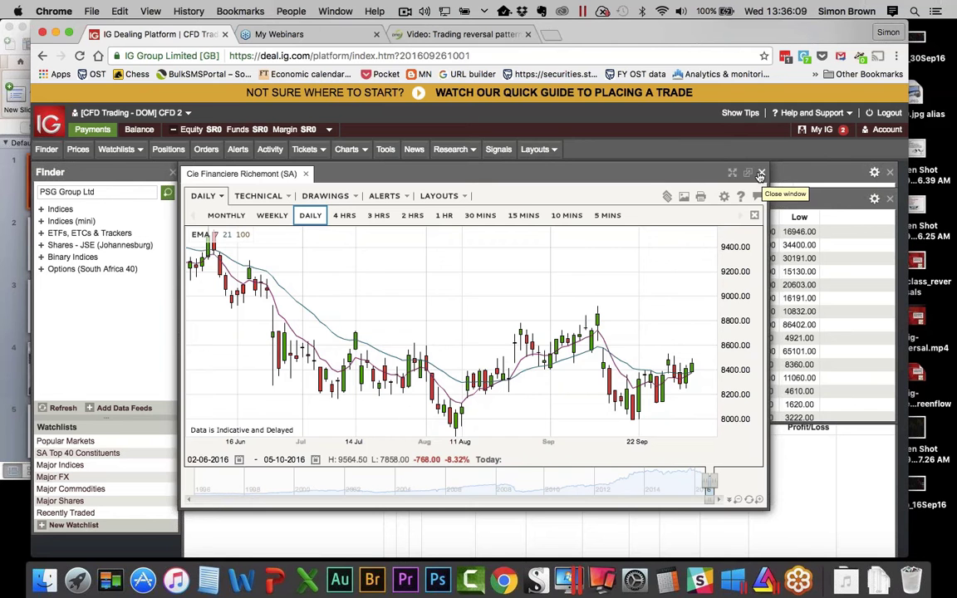
click(760, 175)
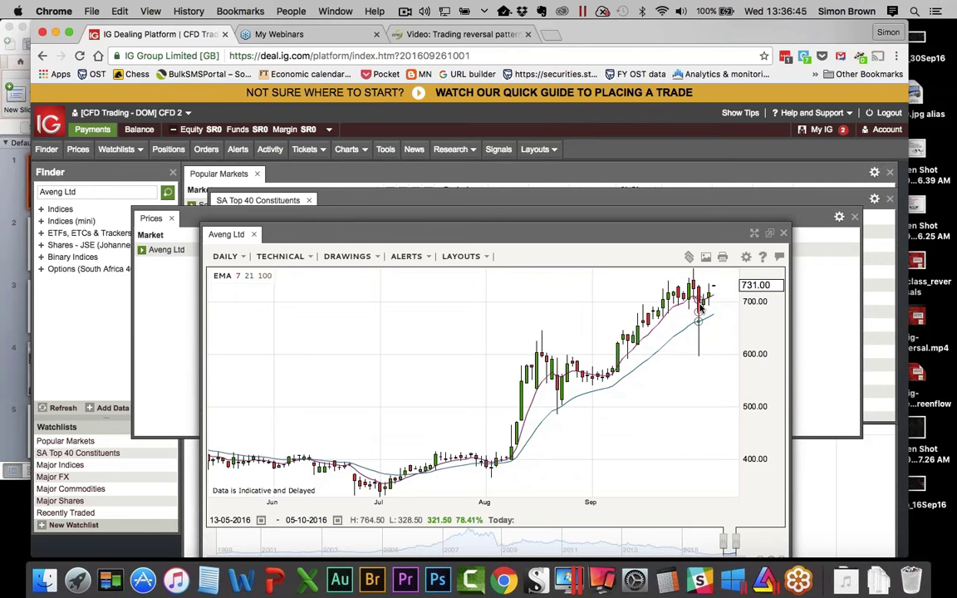
Inspect Aveng Ltd's daily September 2016 candles against the EMAs, including 12 September 2016.
mouse_move(701, 309)
mouse_move(628, 404)
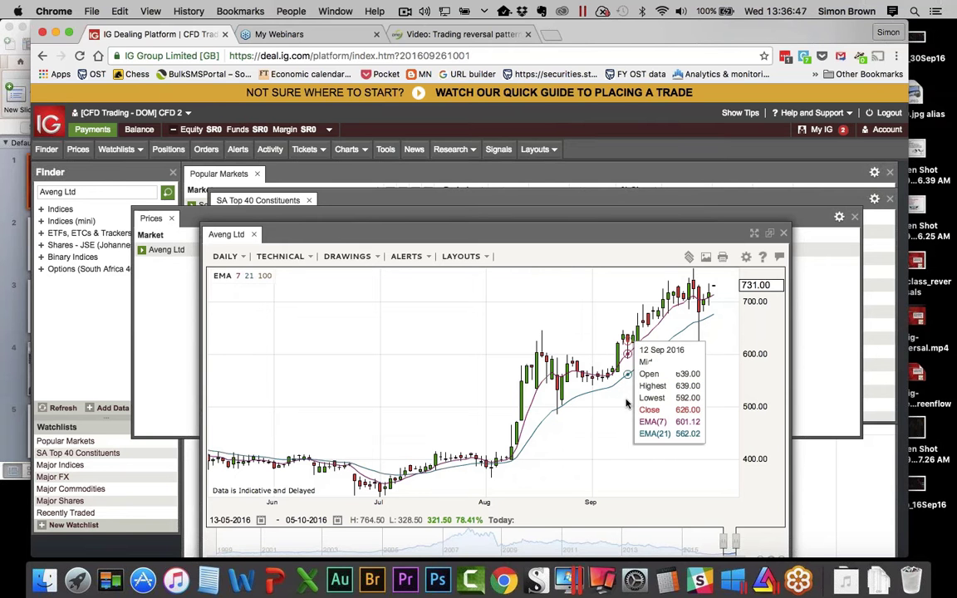
mouse_move(602, 481)
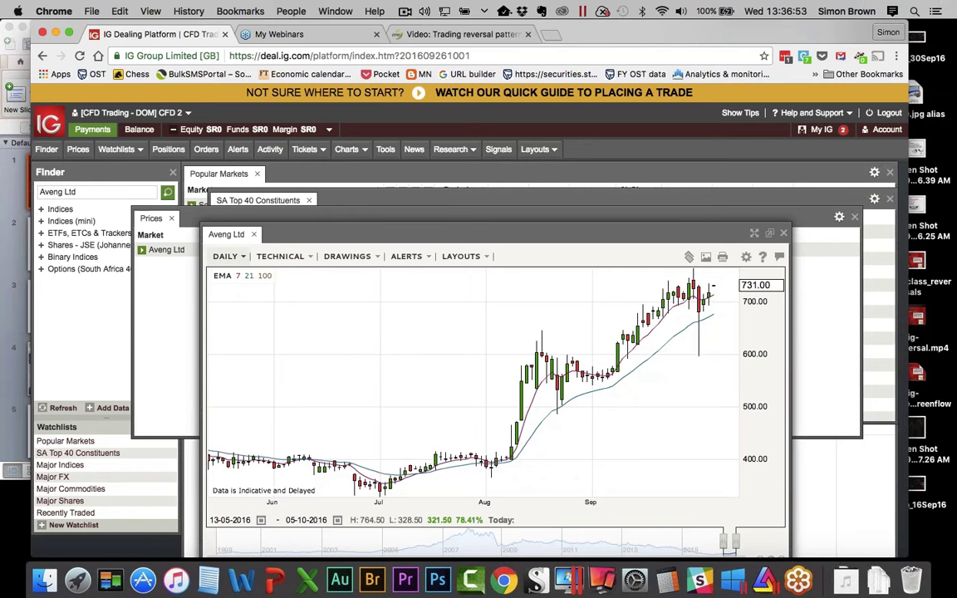
Switch the Aveng chart to weekly candles and examine the 2015 downtrend against the 7 and 21 EMAs.
click(227, 256)
click(294, 275)
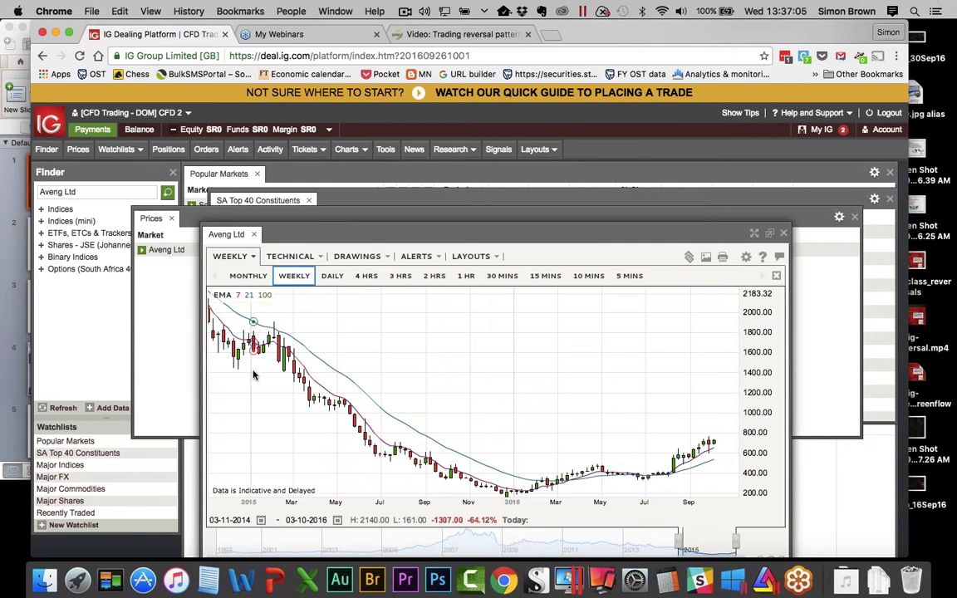
mouse_move(256, 376)
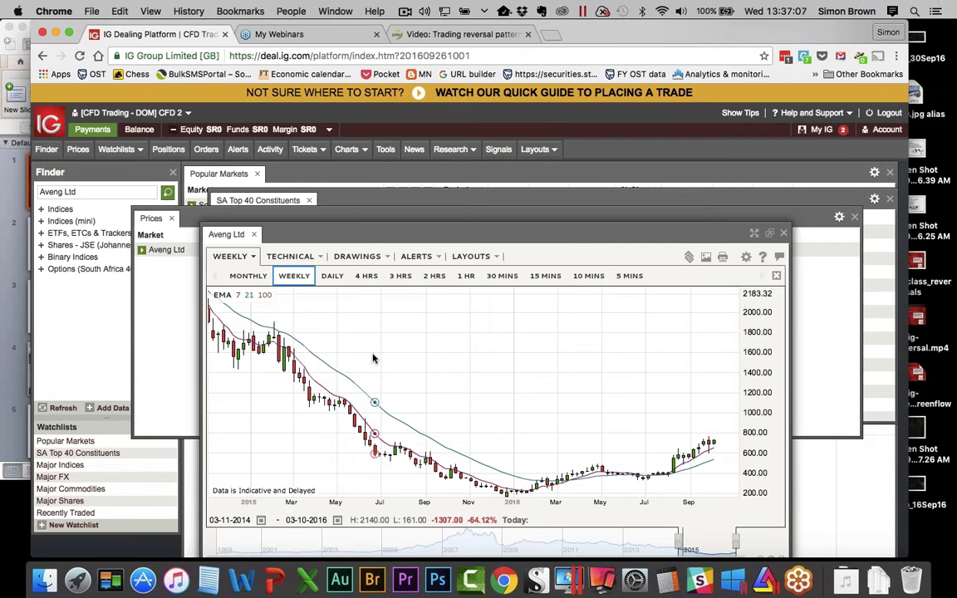
mouse_move(374, 355)
mouse_move(343, 416)
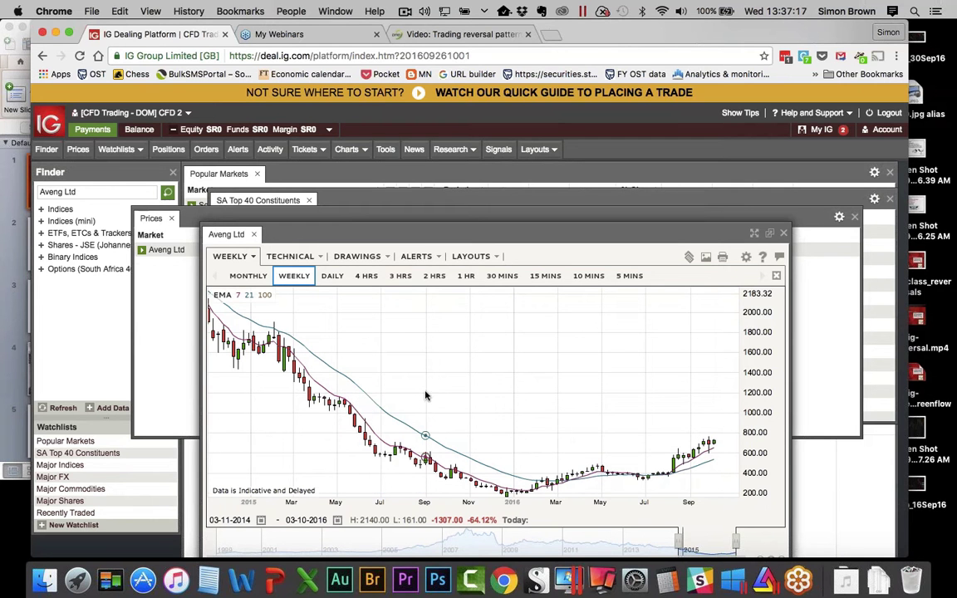
mouse_move(426, 395)
mouse_move(429, 441)
Narrow the weekly Aveng chart to start on 23-11-2015, and inspect the 15 February and 26 September 2016 candles.
drag(678, 541, 709, 541)
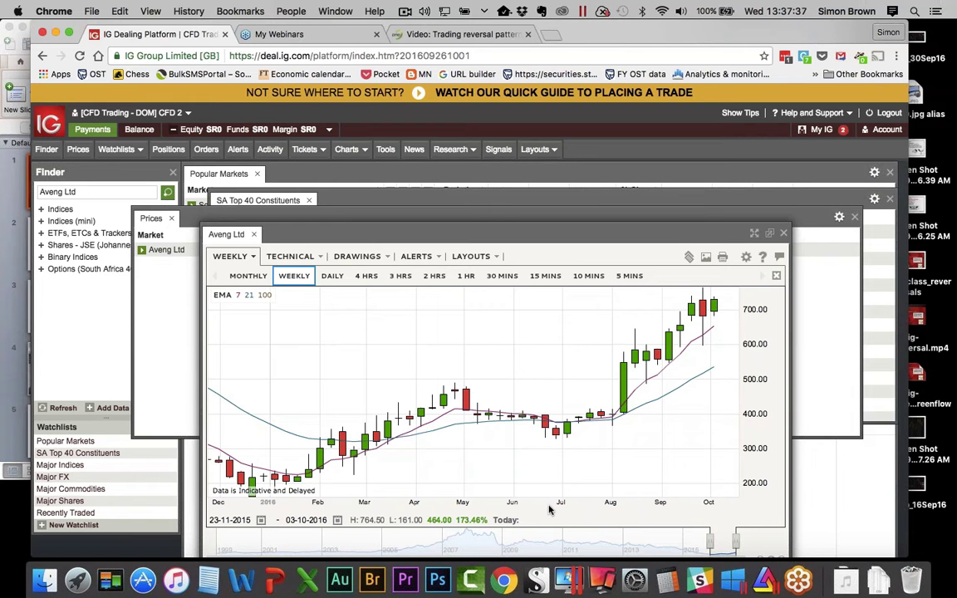
mouse_move(345, 462)
mouse_move(345, 393)
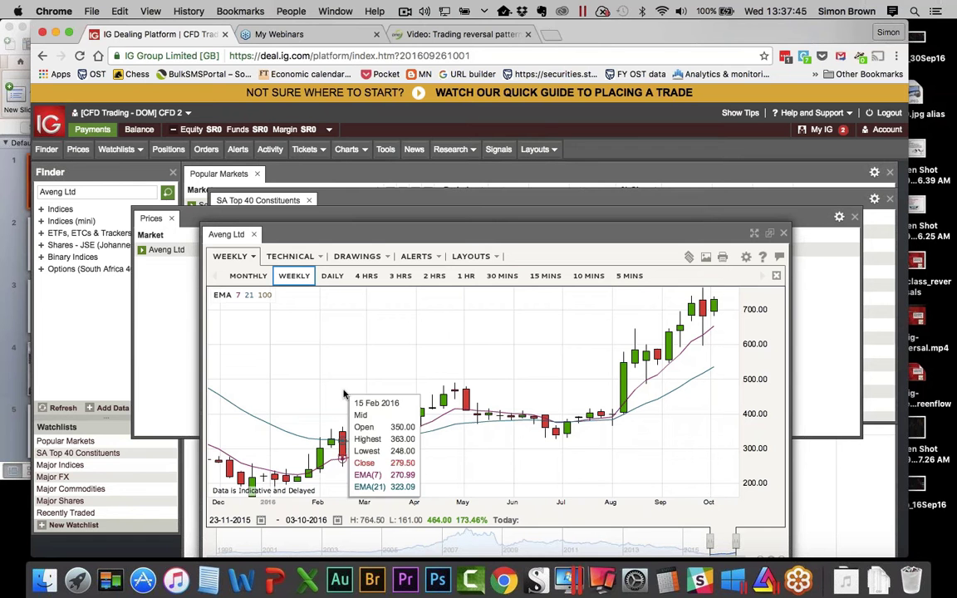
mouse_move(418, 460)
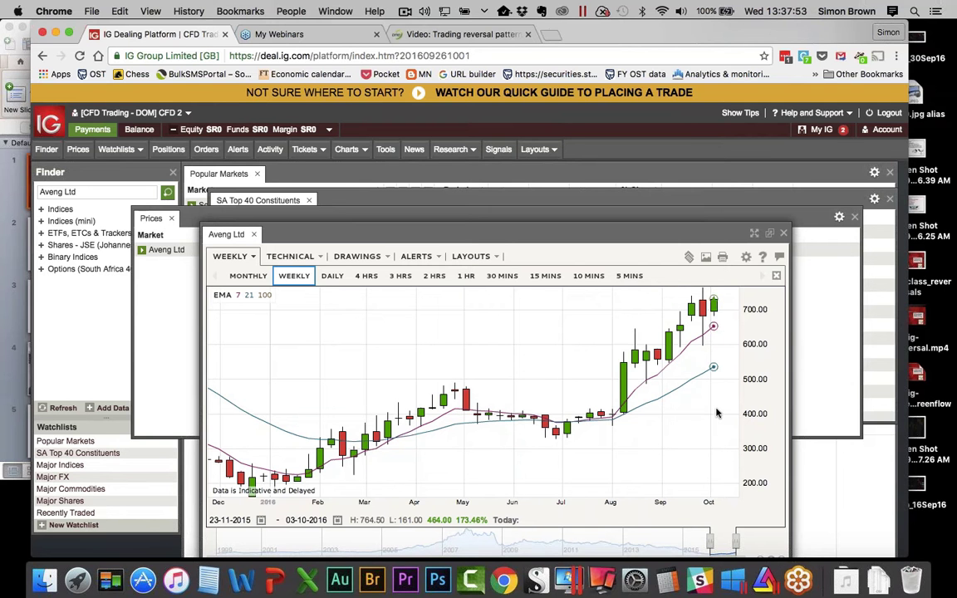
mouse_move(707, 413)
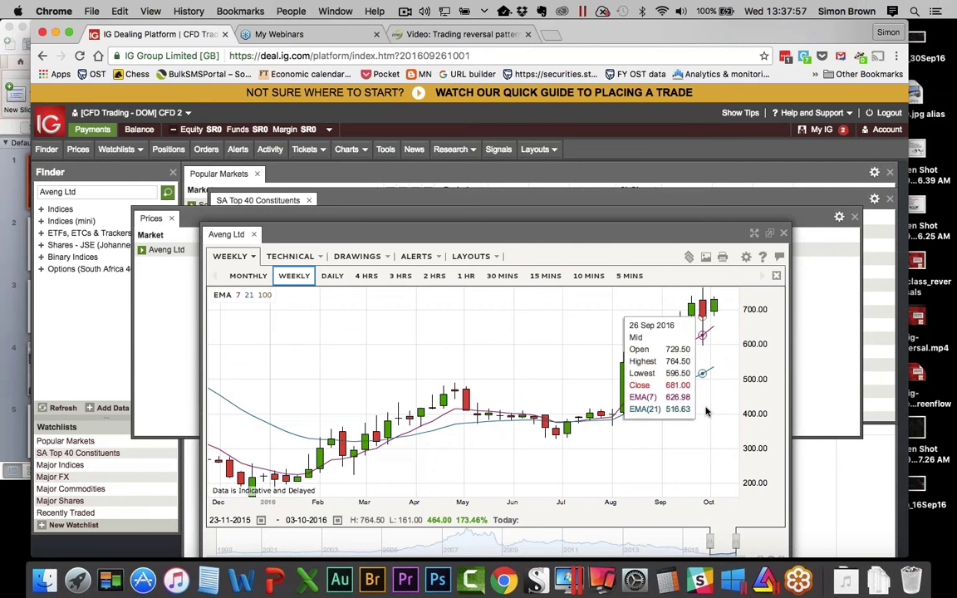
Return the Aveng chart to daily candles, inspect the early August 2016 breakout, and close the chart and its Prices window.
click(332, 275)
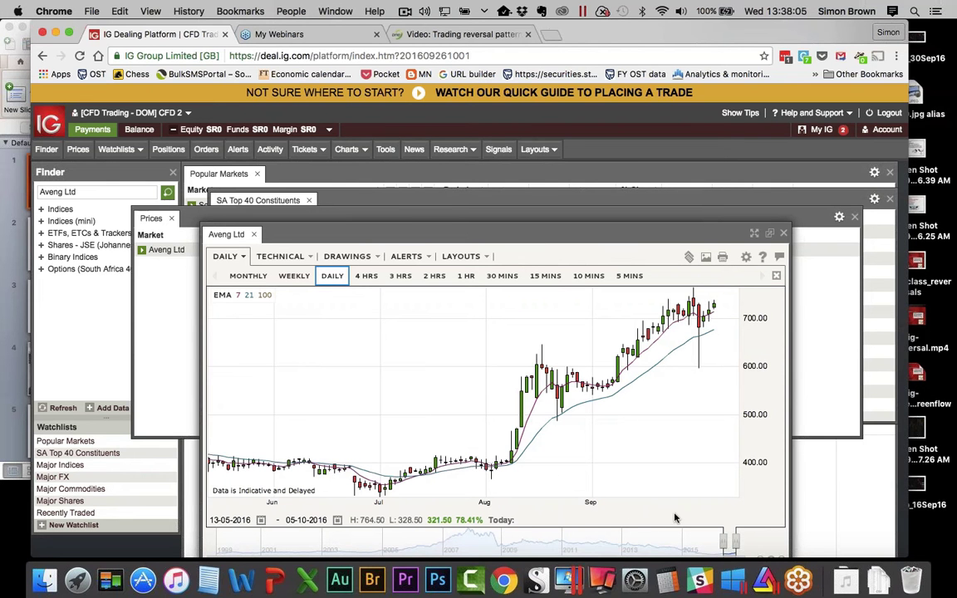
mouse_move(503, 479)
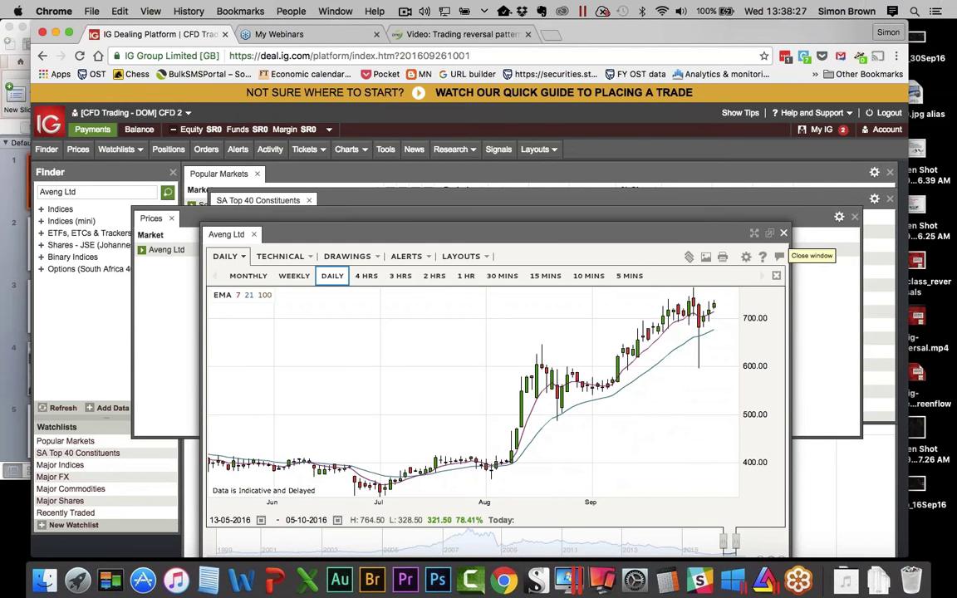
click(783, 234)
click(854, 217)
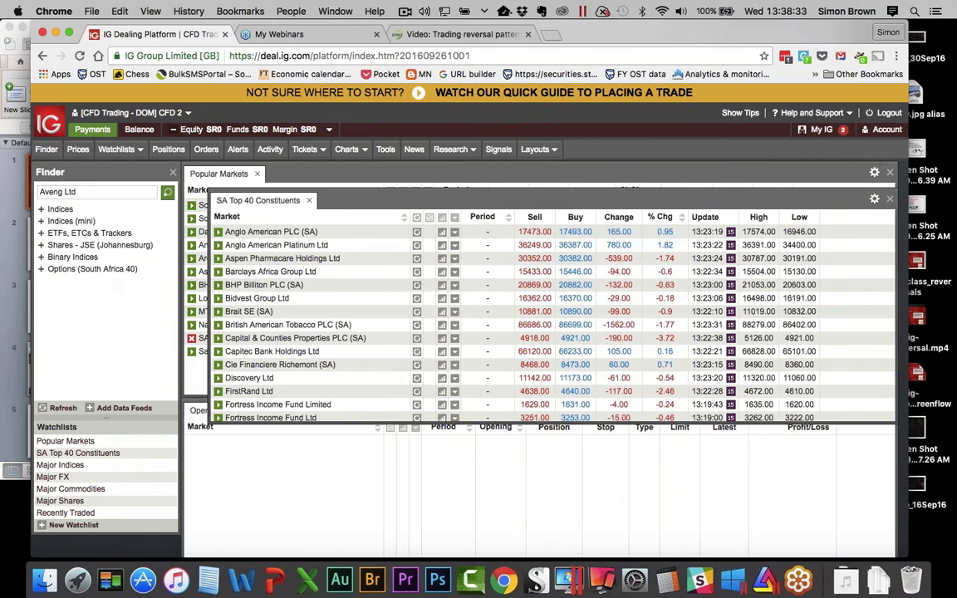
Open the Naspers Ltd chart from the SA Top 40 Constituents watchlist and move its window up so the whole chart shows.
scroll(264, 380, down, 10)
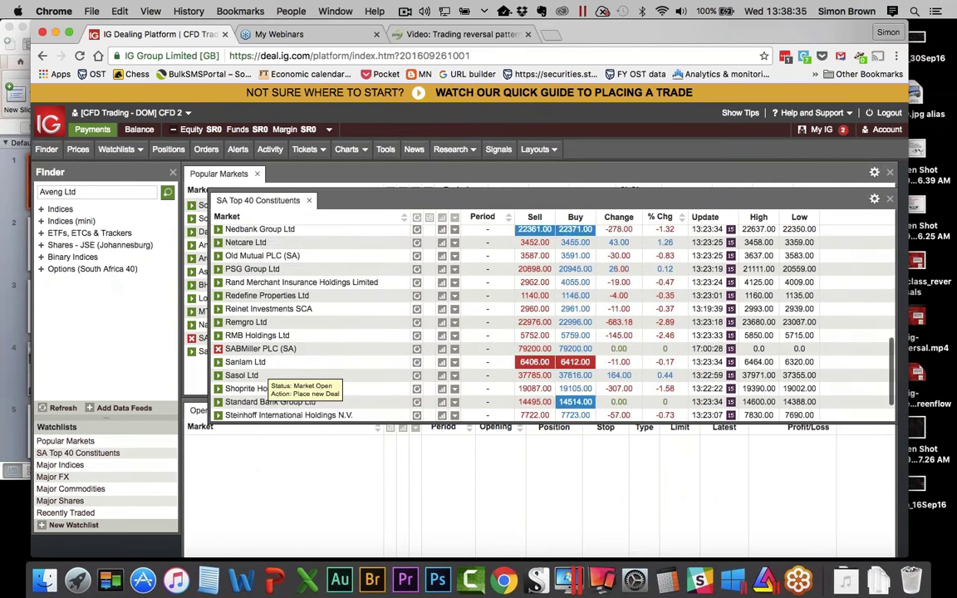
scroll(264, 376, down, 2)
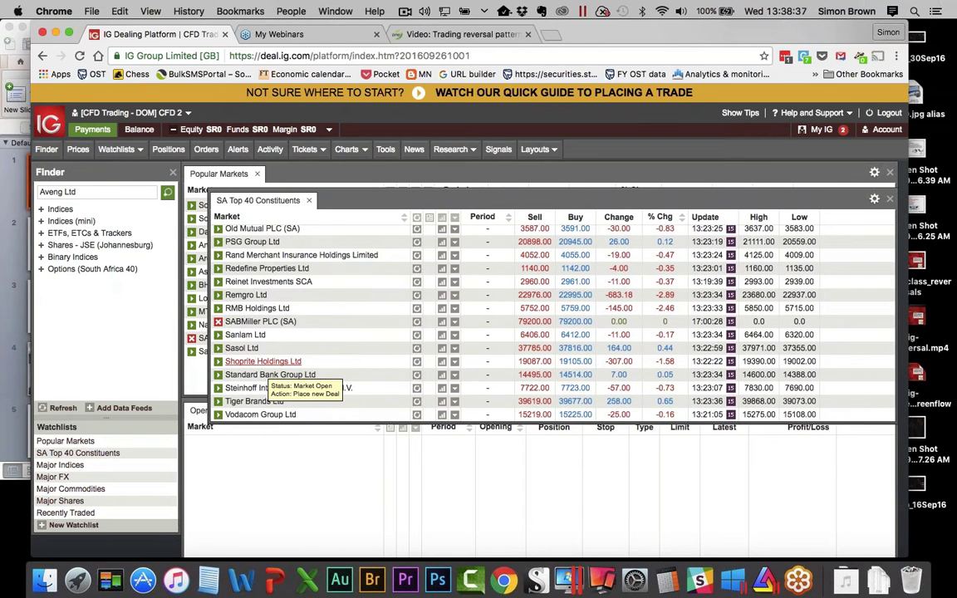
scroll(264, 381, up, 3)
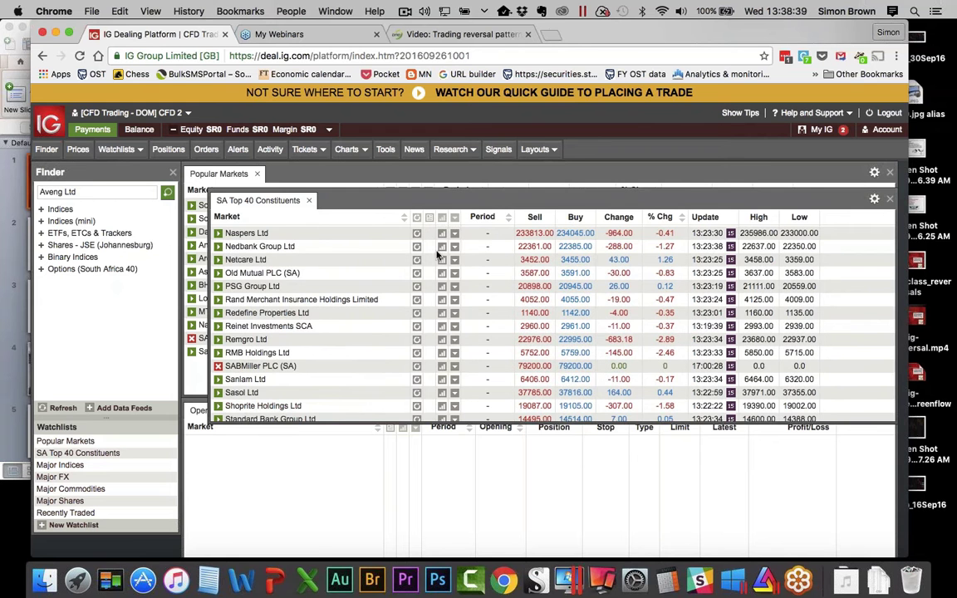
click(442, 235)
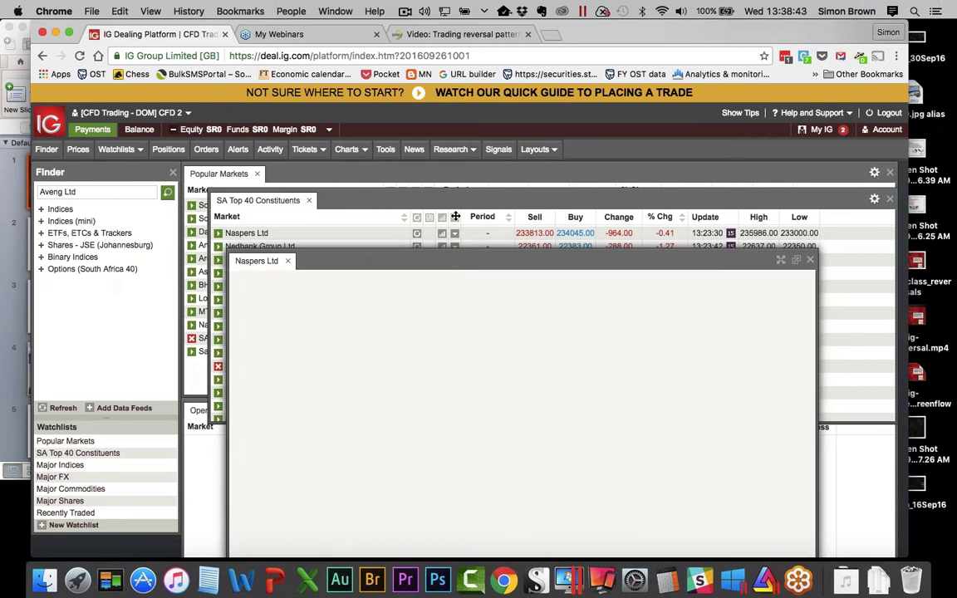
drag(456, 253, 452, 166)
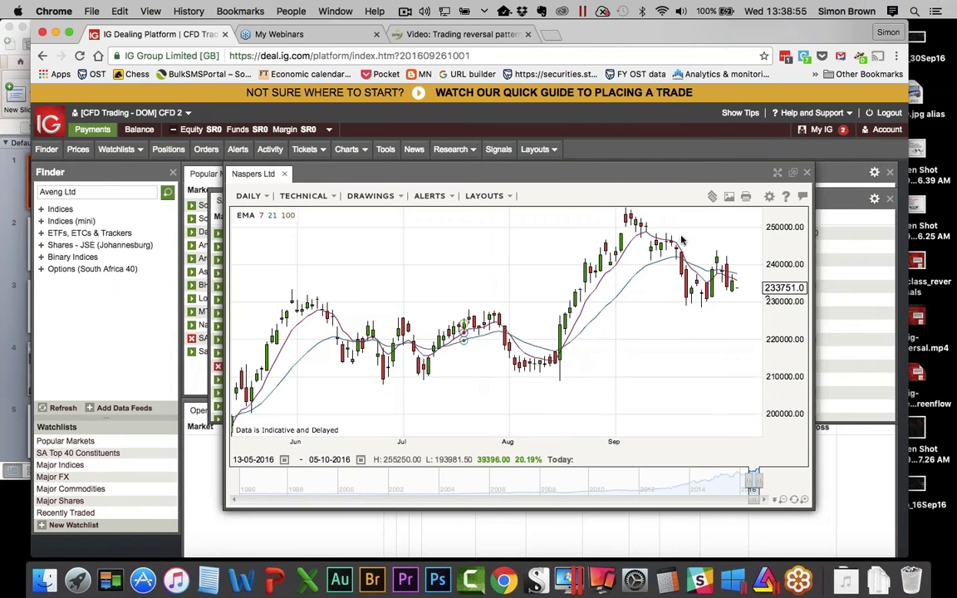
Inspect Naspers Ltd's daily candles from June to September 2016 against the 7 and 21 EMAs, including 27 September 2016.
mouse_move(622, 235)
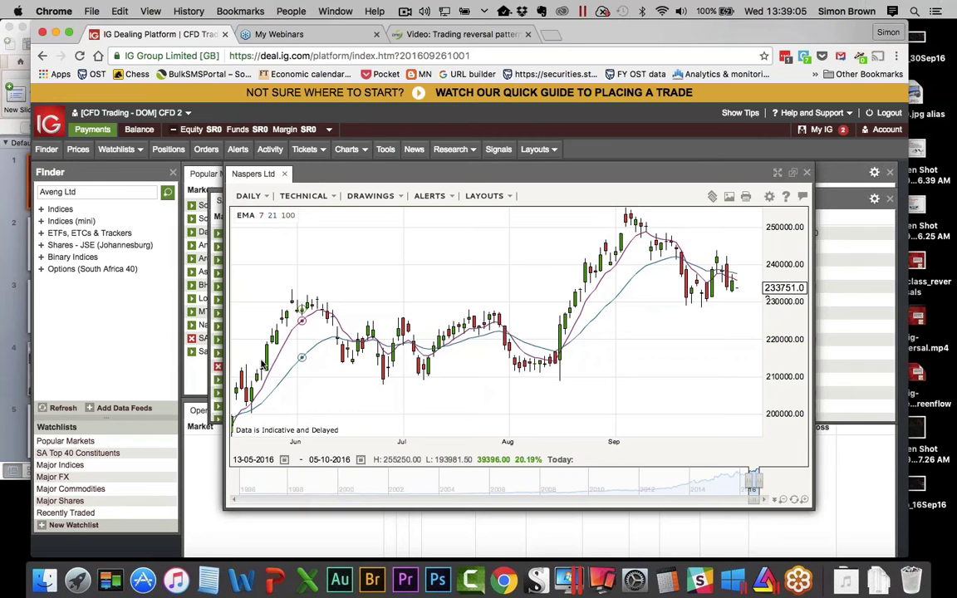
mouse_move(279, 401)
mouse_move(426, 398)
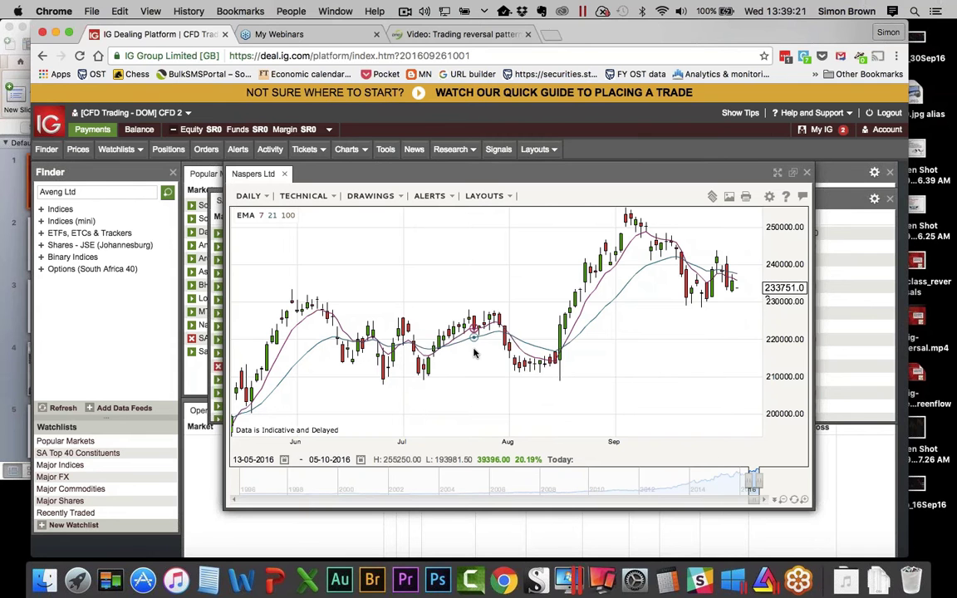
mouse_move(475, 354)
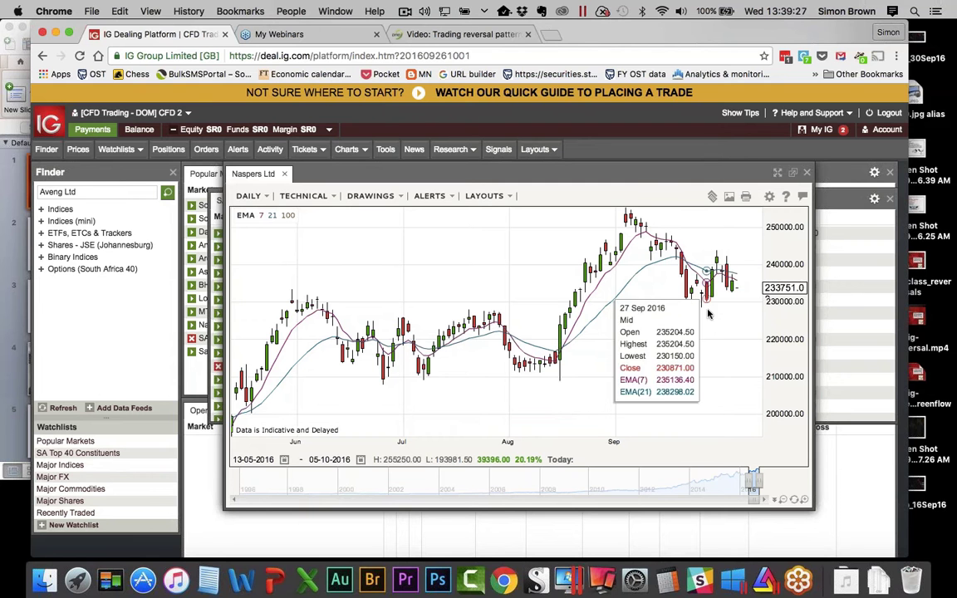
mouse_move(723, 302)
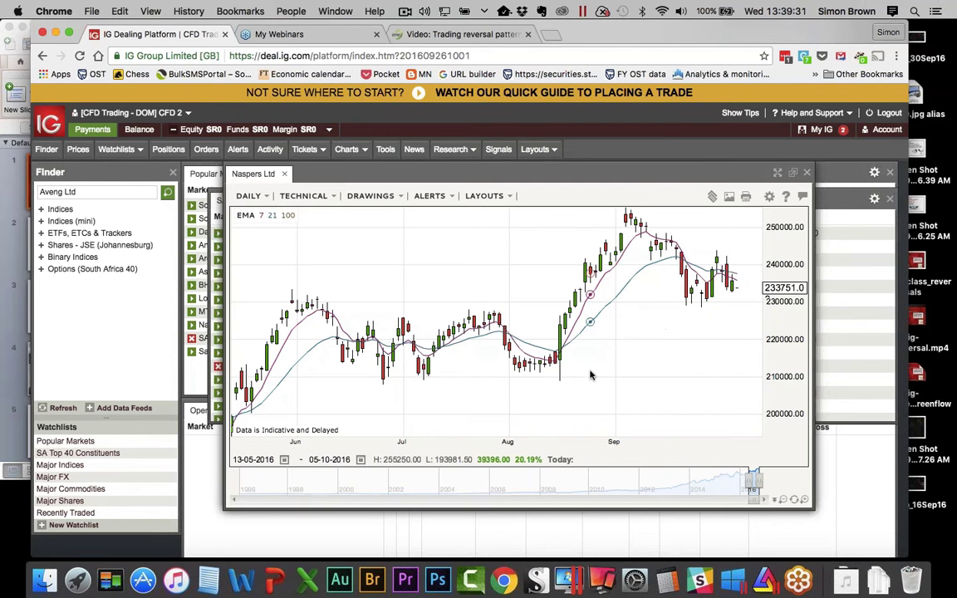
mouse_move(591, 376)
Switch the Naspers Ltd chart to weekly candles and collapse the timeframe options.
click(249, 196)
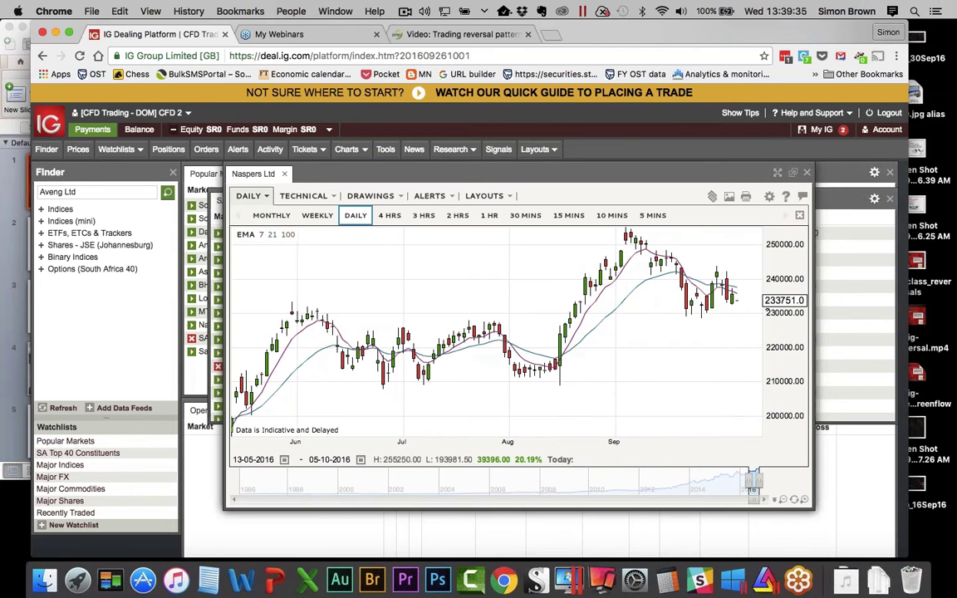
click(320, 216)
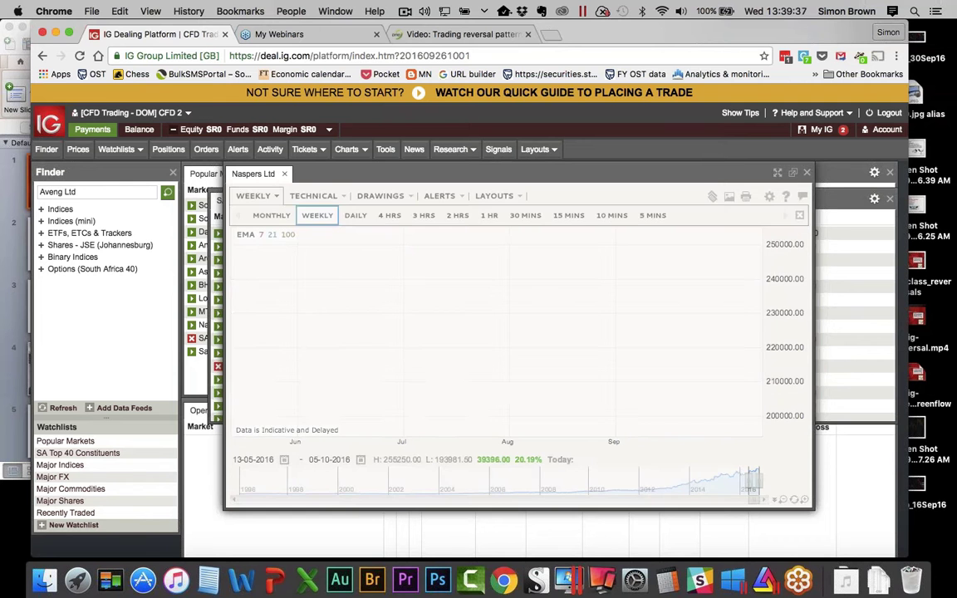
click(256, 197)
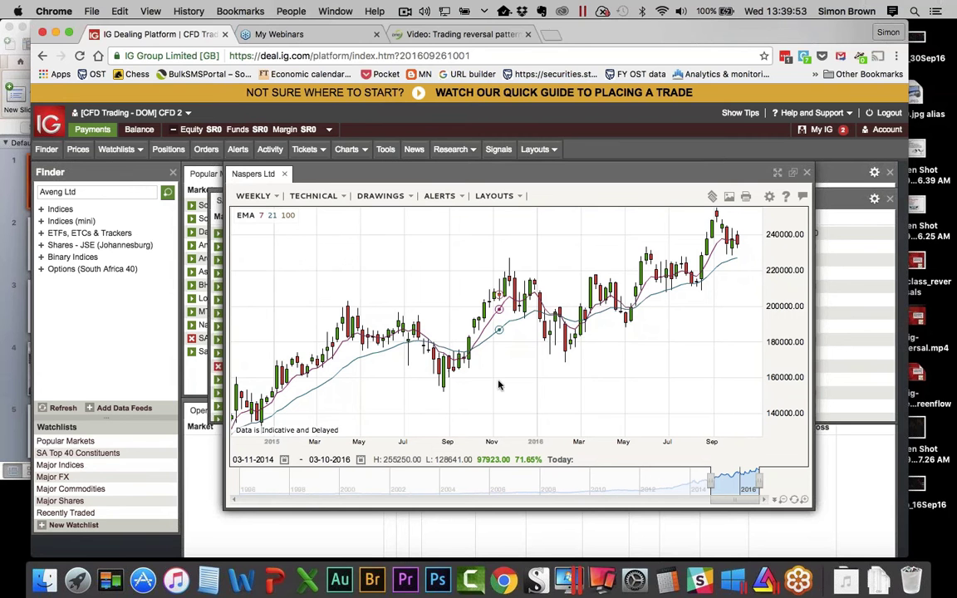
Inspect the weekly Naspers candles against the EMAs, including 8 February 2016, and close the chart.
mouse_move(499, 385)
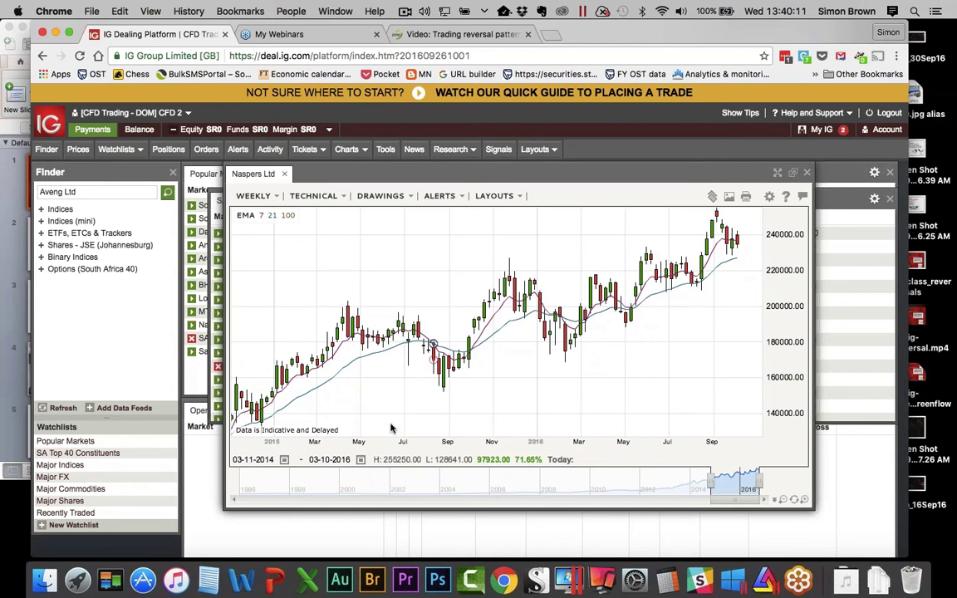
mouse_move(565, 381)
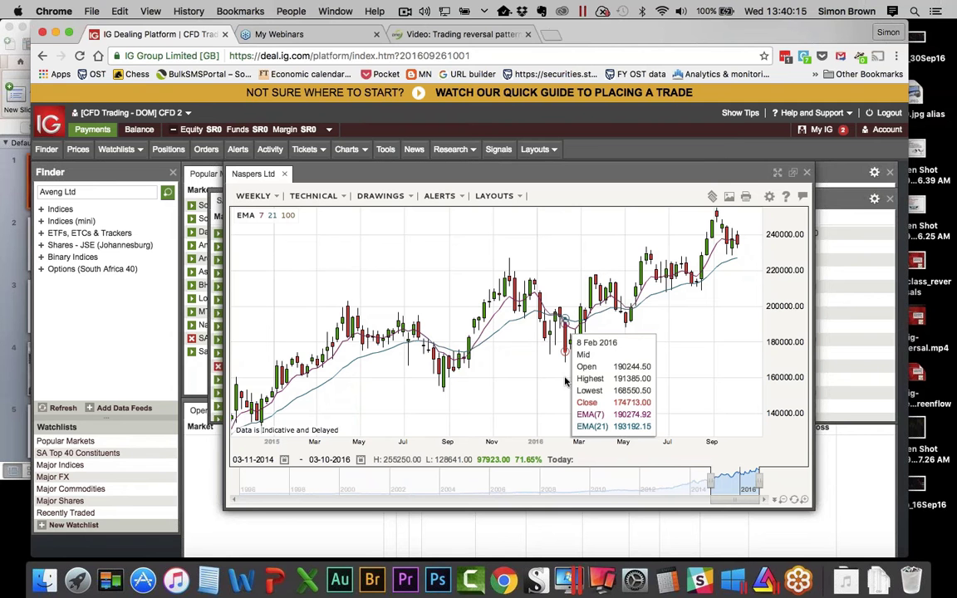
click(807, 172)
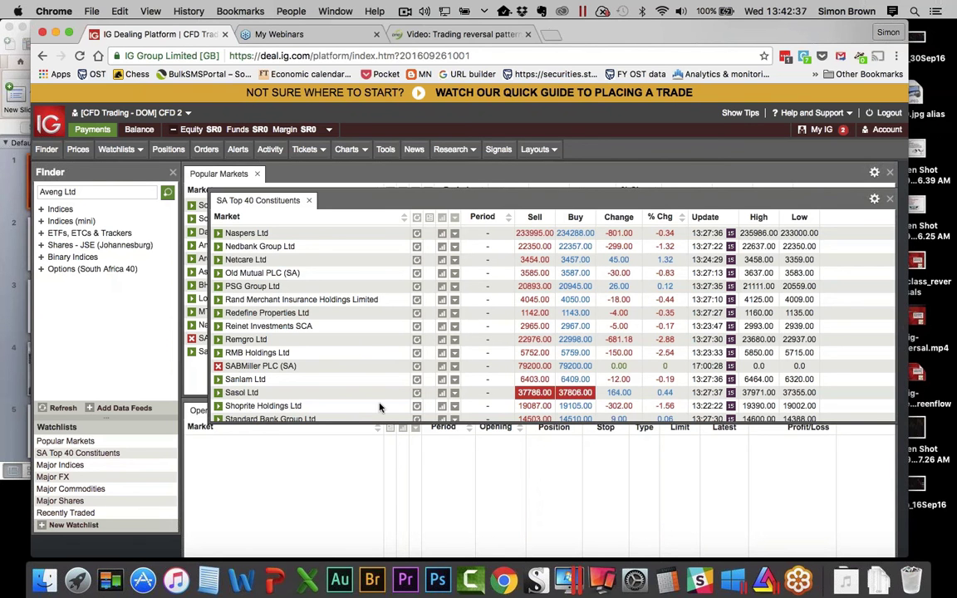
Switch to the PowerPoint presentation, exit the running slide show, and restart it from slide 26, "Next steps".
click(277, 584)
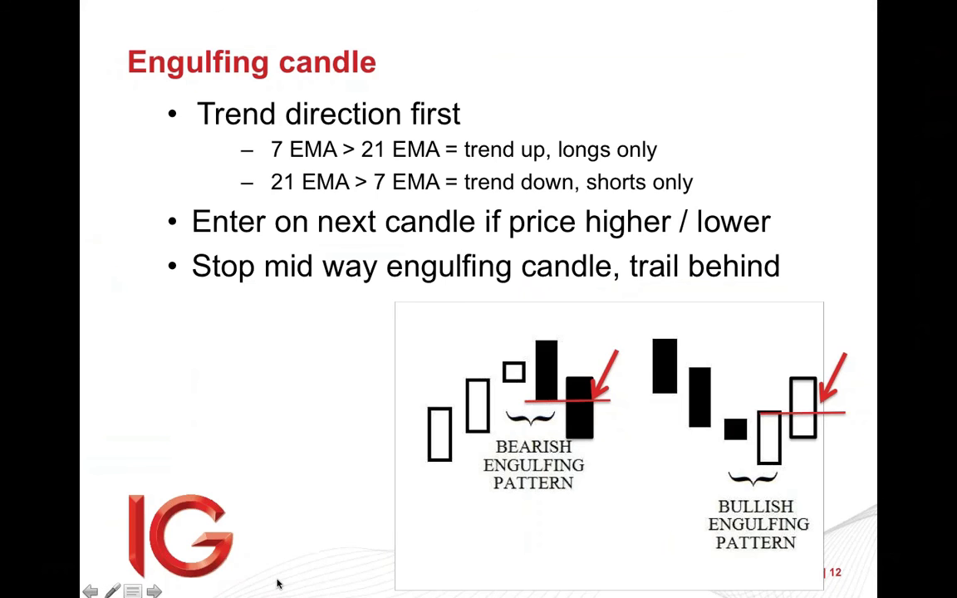
click(276, 584)
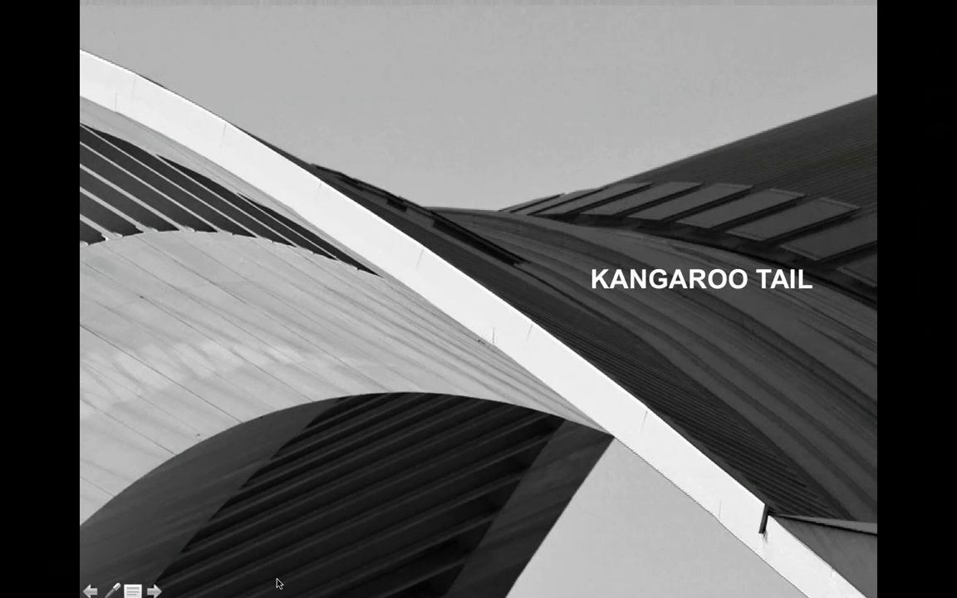
key(Escape)
scroll(43, 366, down, 10)
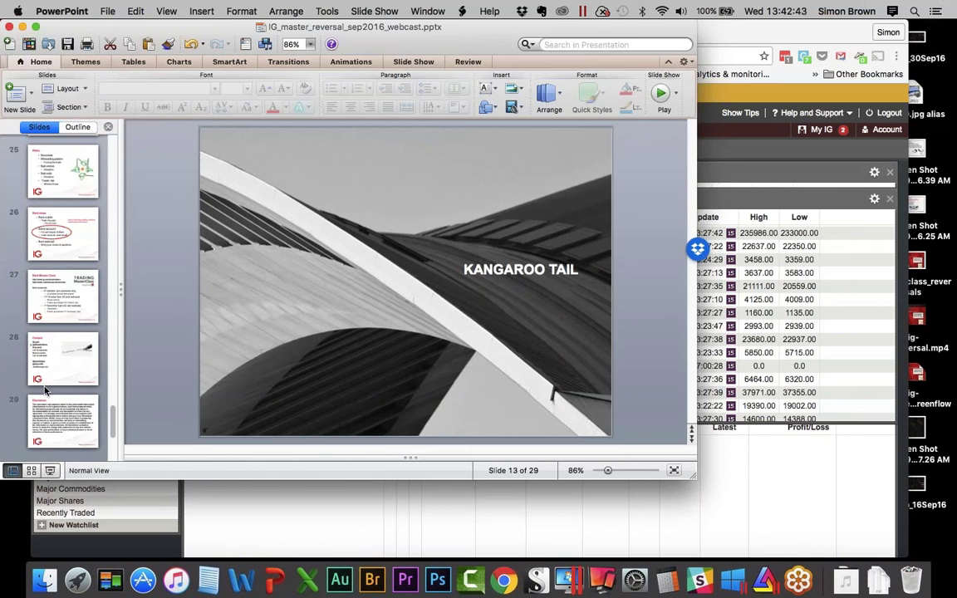
scroll(45, 390, up, 2)
click(48, 233)
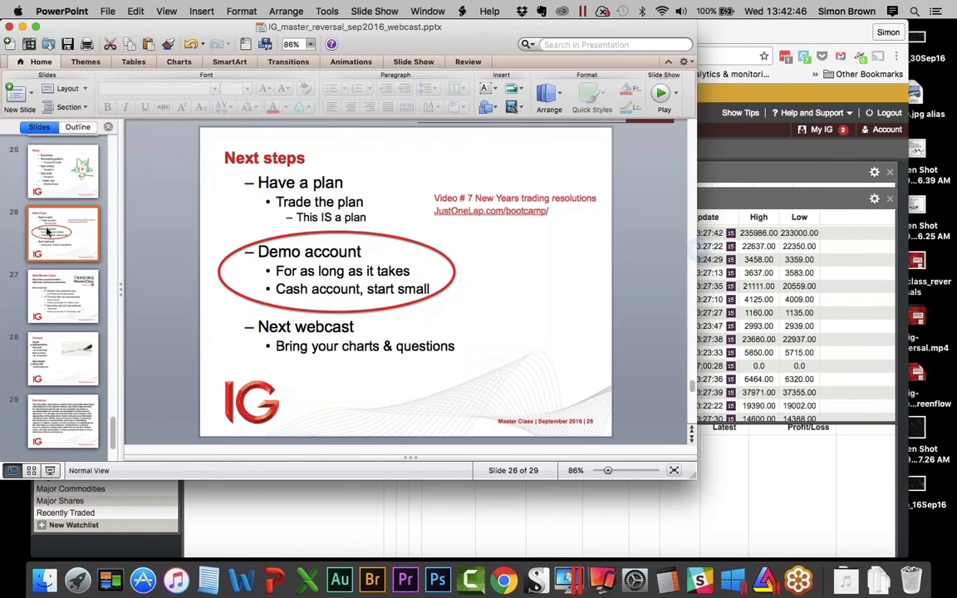
click(48, 472)
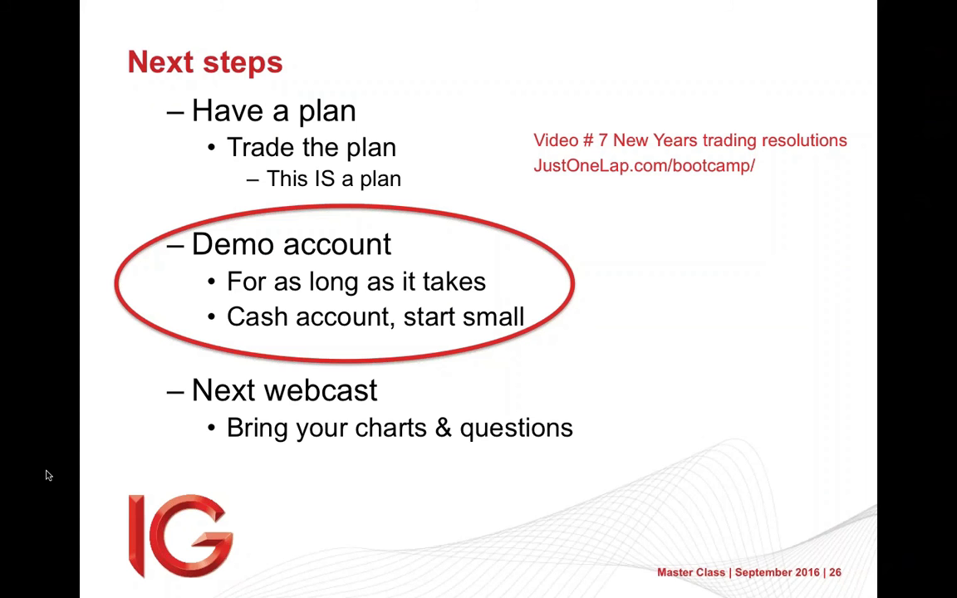